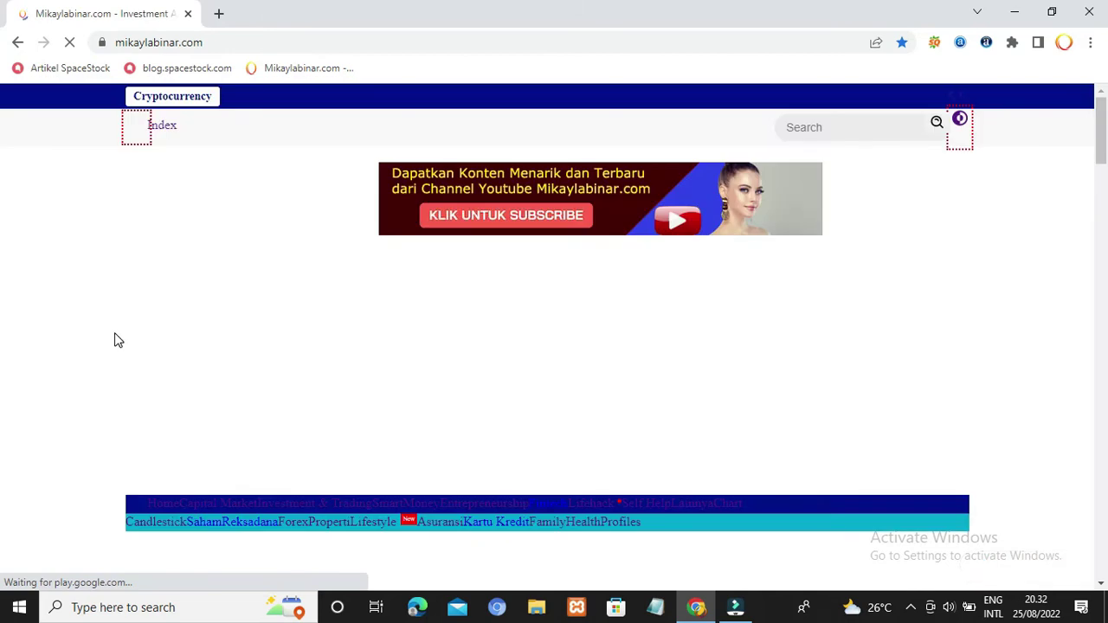
{"action": "left_click", "coordinate": [239, 42]}
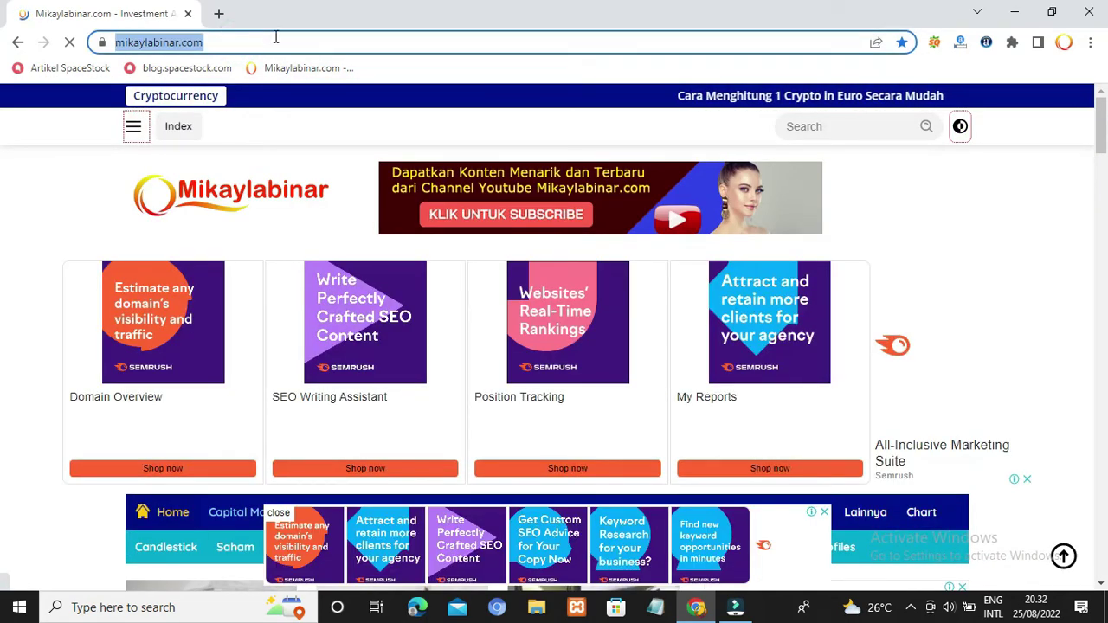
{"action": "left_click", "coordinate": [265, 40]}
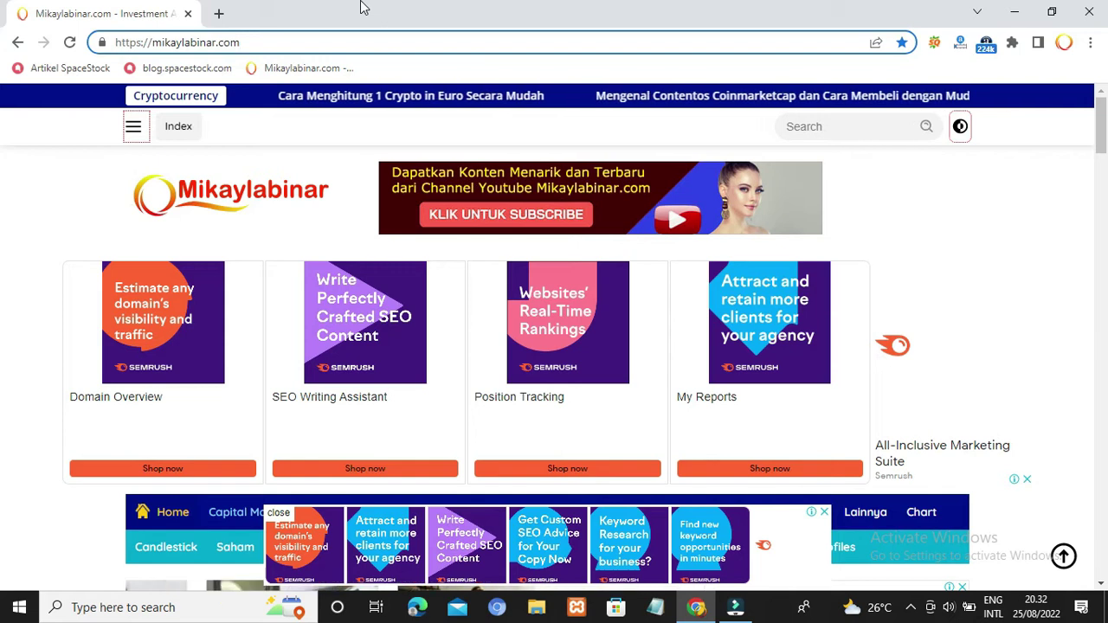
{"action": "type", "text": ":"}
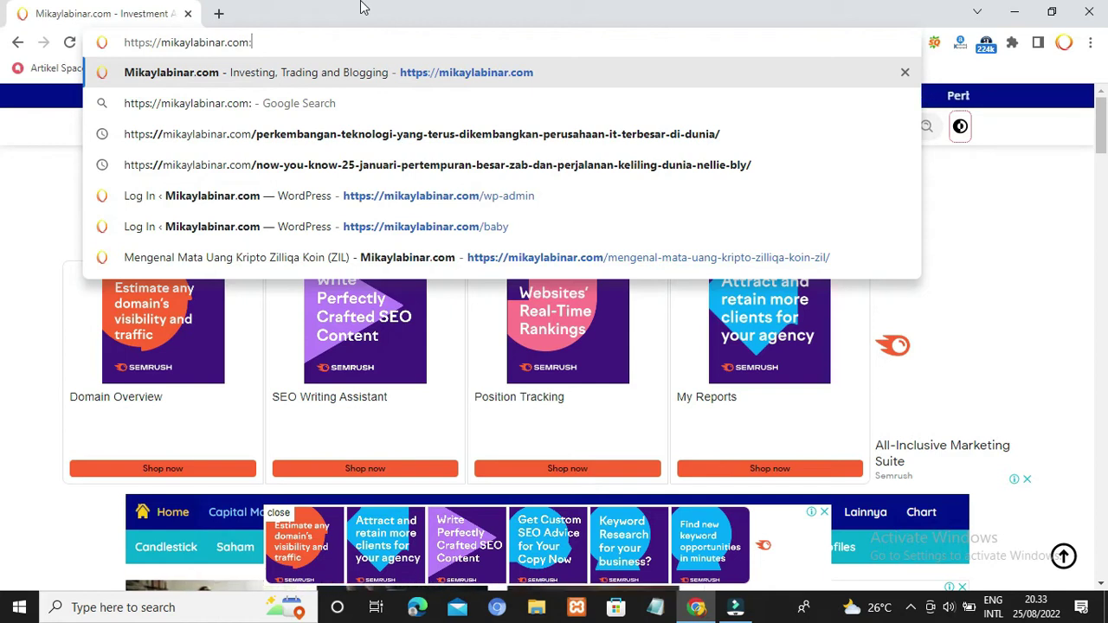
{"action": "type", "text": "2005"}
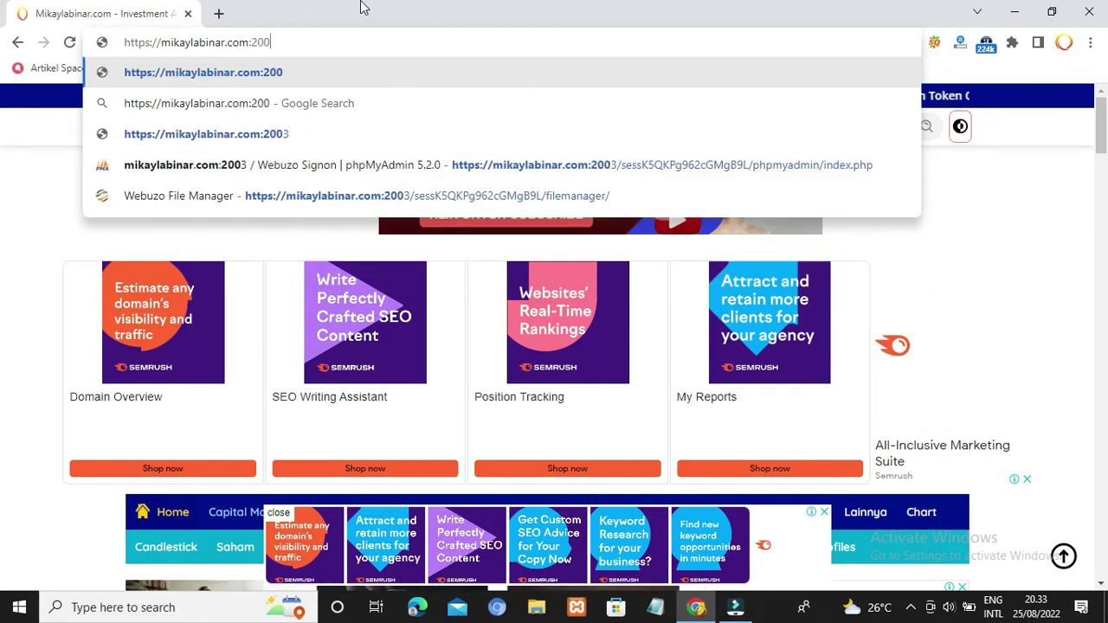
{"action": "key", "text": "Return"}
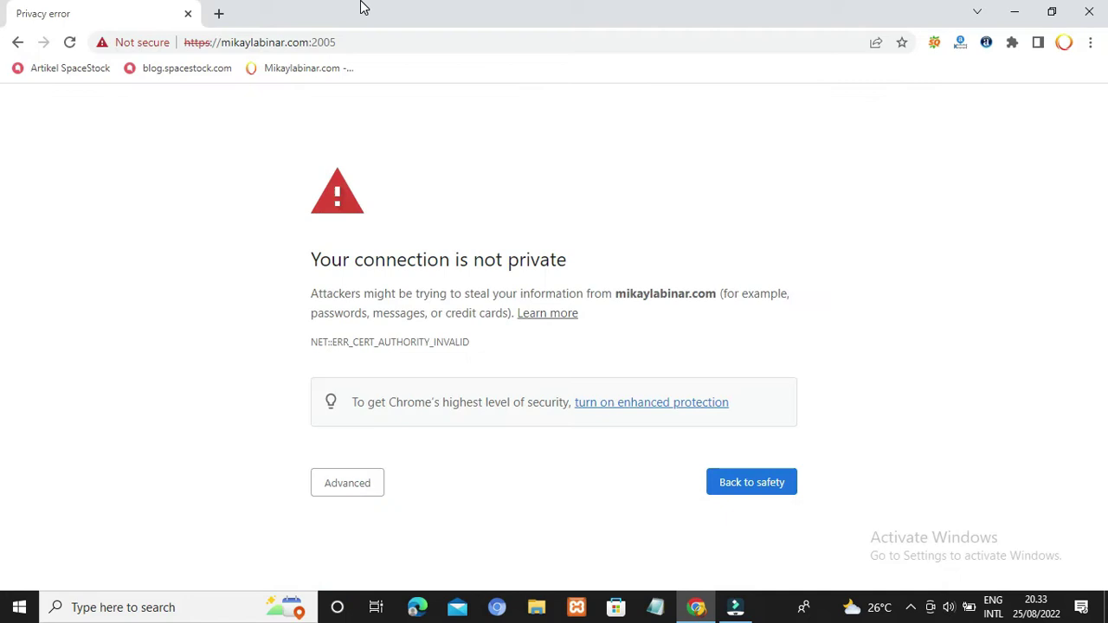
Step: Bypass the privacy warning via Advanced and proceed to mikaylabinar.com (unsafe)
{"action": "left_click", "coordinate": [351, 481]}
{"action": "left_click", "coordinate": [465, 544]}
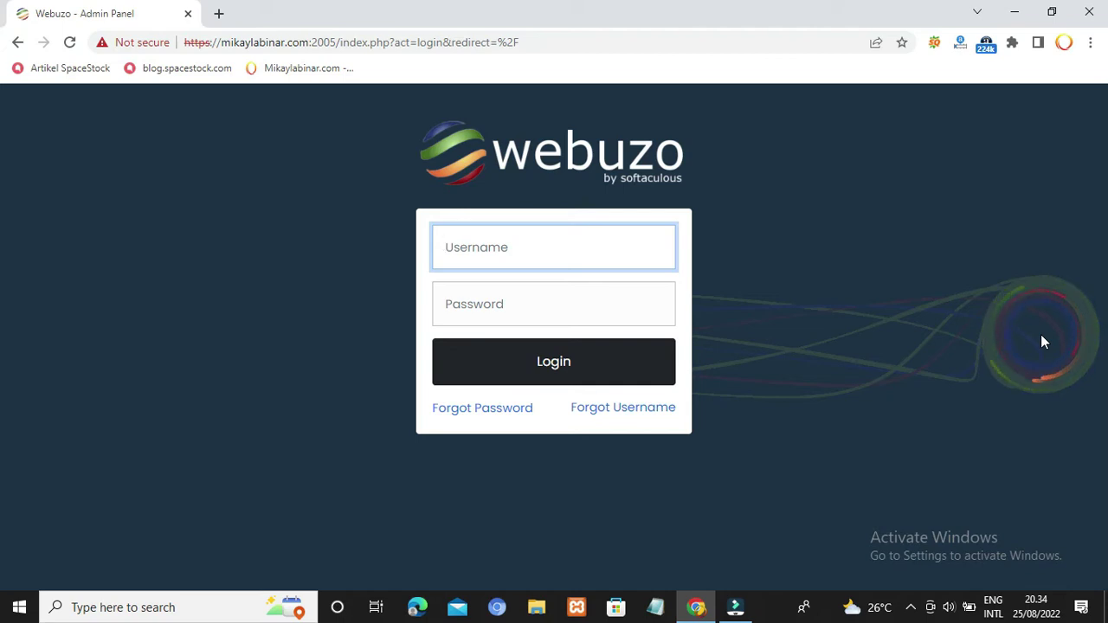
Step: Log in as root with the admin password, retyping it after a mistake
{"action": "type", "text": "root"}
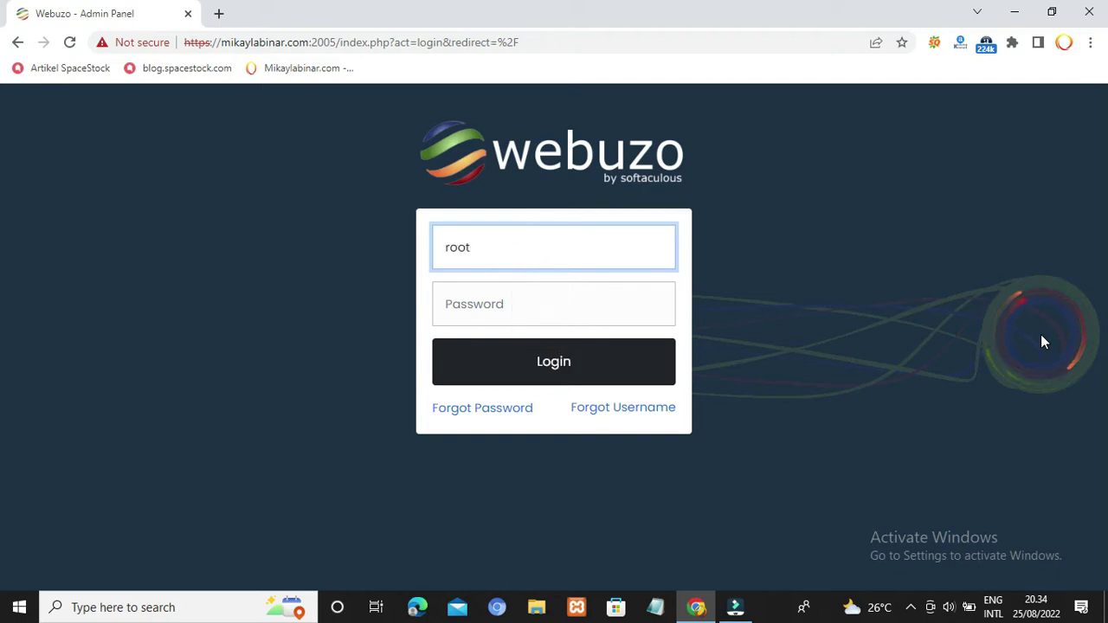
{"action": "left_click", "coordinate": [475, 308]}
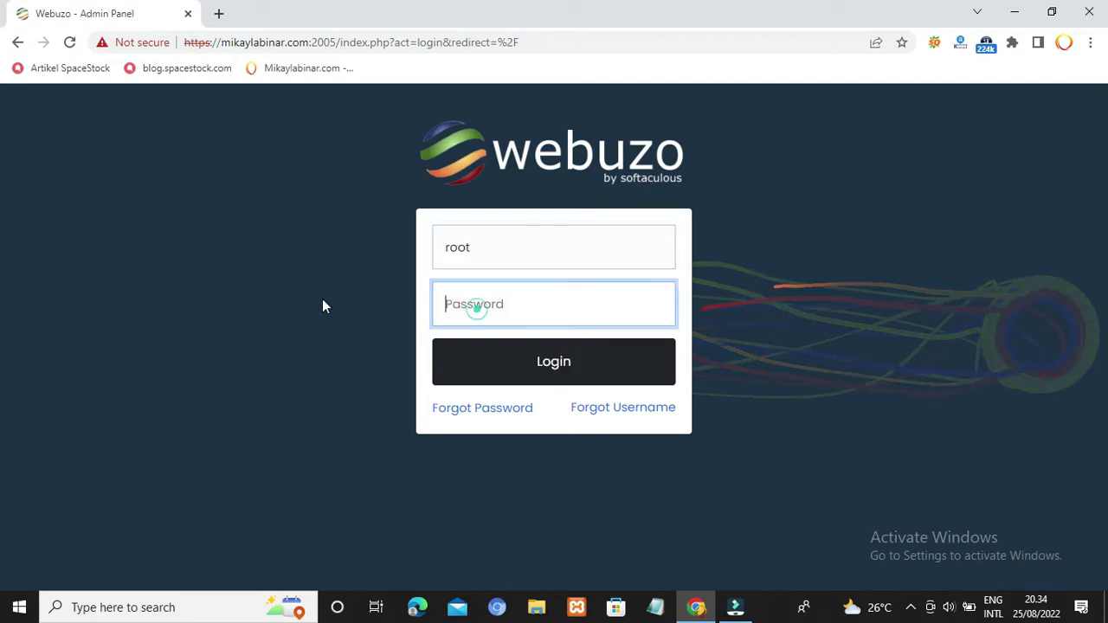
{"action": "type", "text": "•••••••••"}
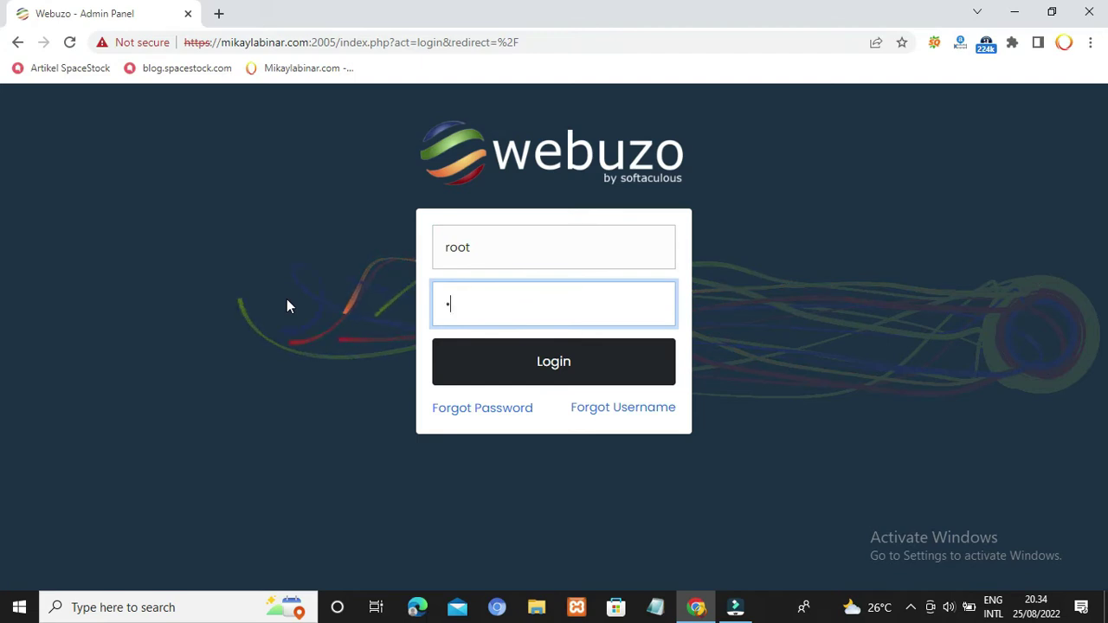
{"action": "key", "text": "ctrl+a"}
{"action": "key", "text": "BackSpace"}
{"action": "type", "text": "•••••••••"}
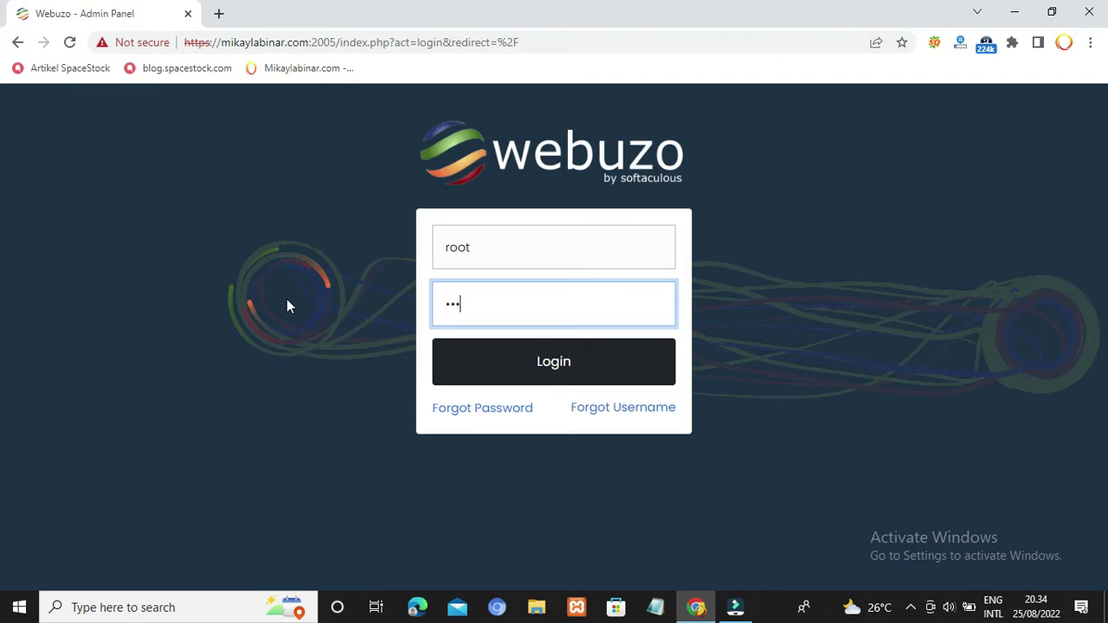
{"action": "type", "text": "•••••"}
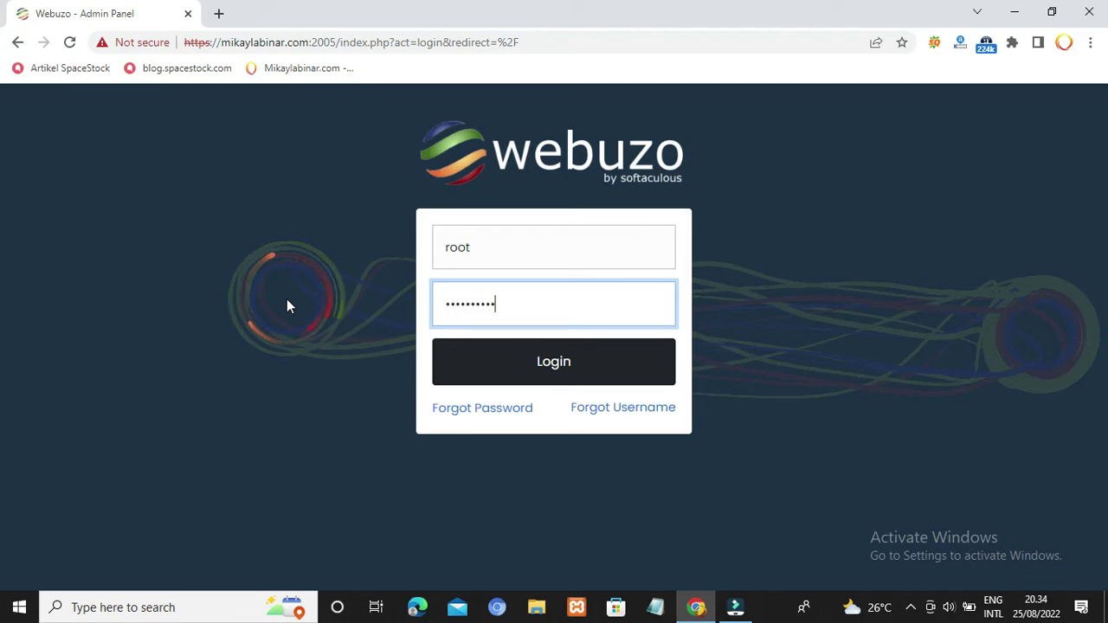
{"action": "type", "text": "••"}
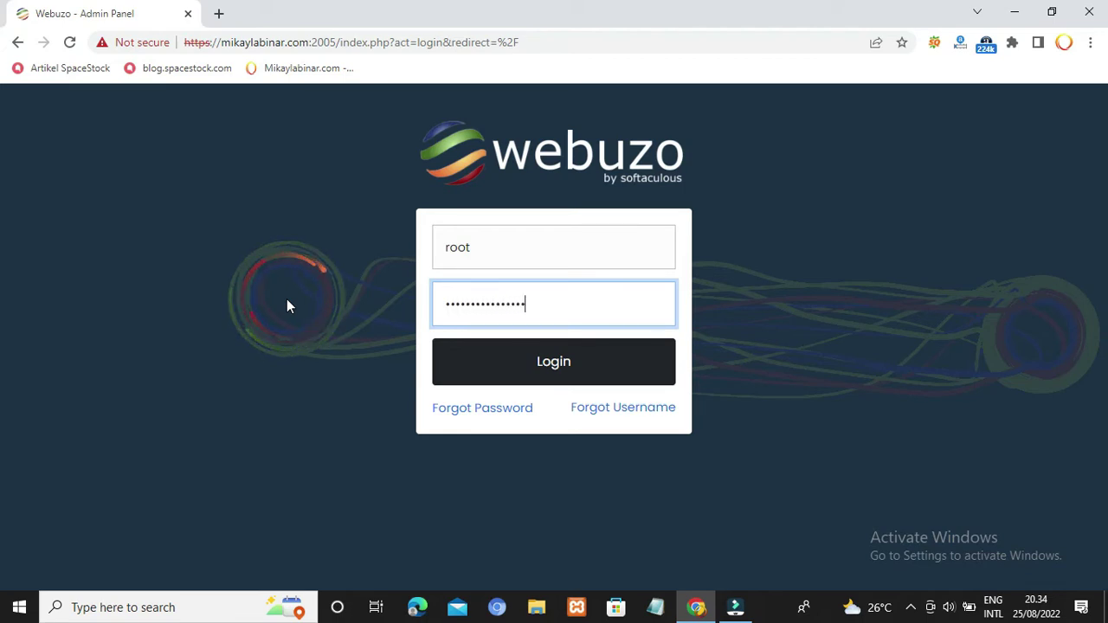
{"action": "left_click", "coordinate": [537, 368]}
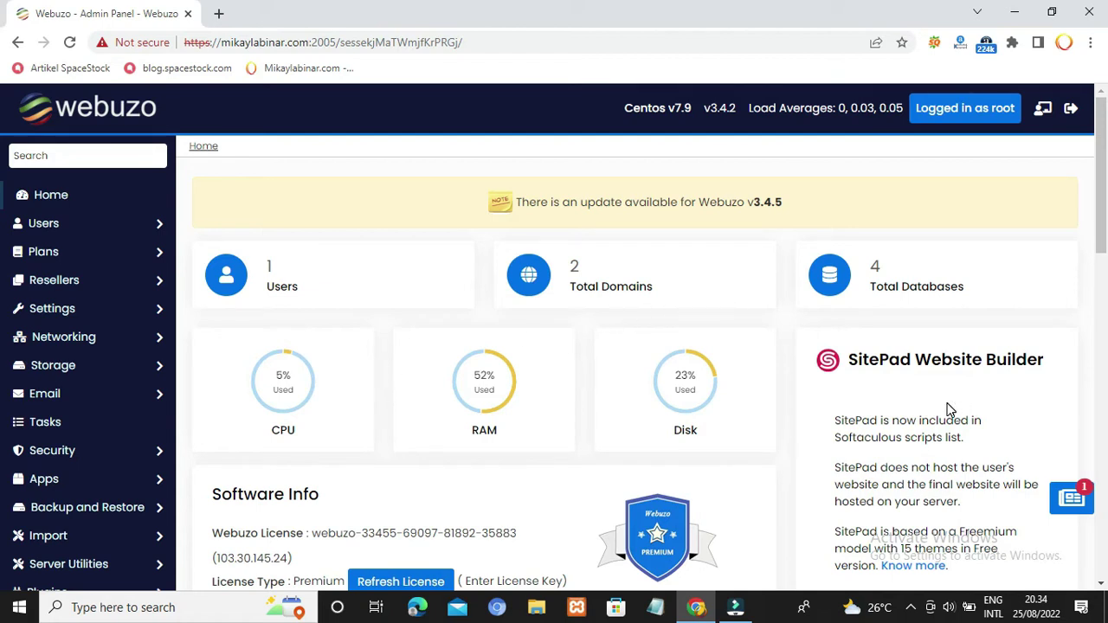
Step: Scroll down through the dashboard's Software Info and Webuzo News, then back to the top
{"action": "scroll", "coordinate": [948, 409], "scroll_direction": "down", "scroll_amount": 9}
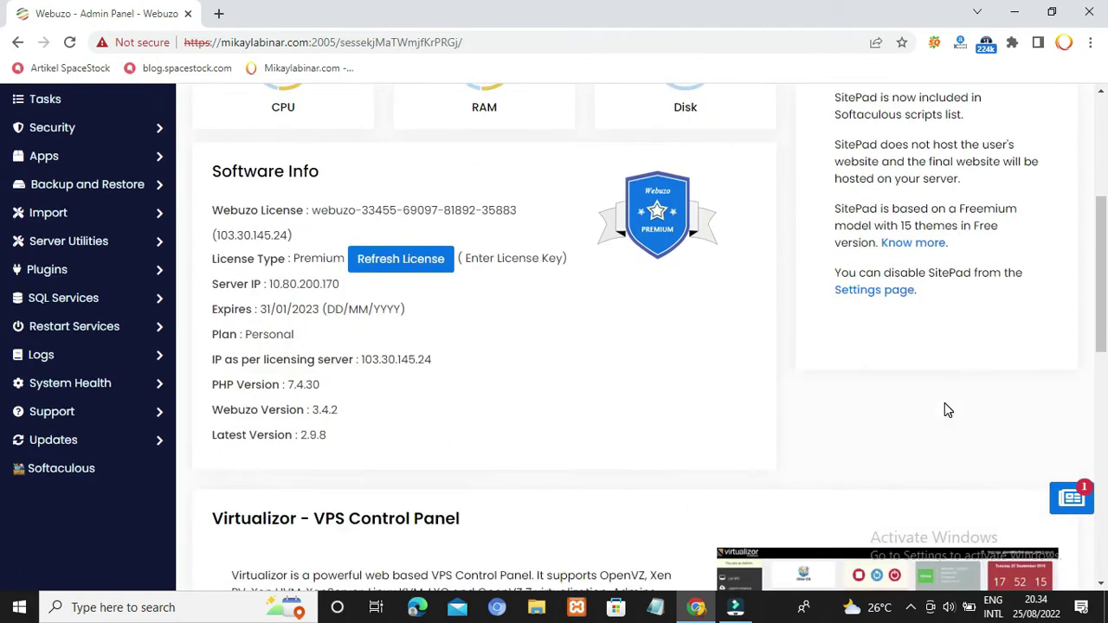
{"action": "scroll", "coordinate": [944, 402], "scroll_direction": "down", "scroll_amount": 2}
{"action": "scroll", "coordinate": [944, 402], "scroll_direction": "down", "scroll_amount": 2}
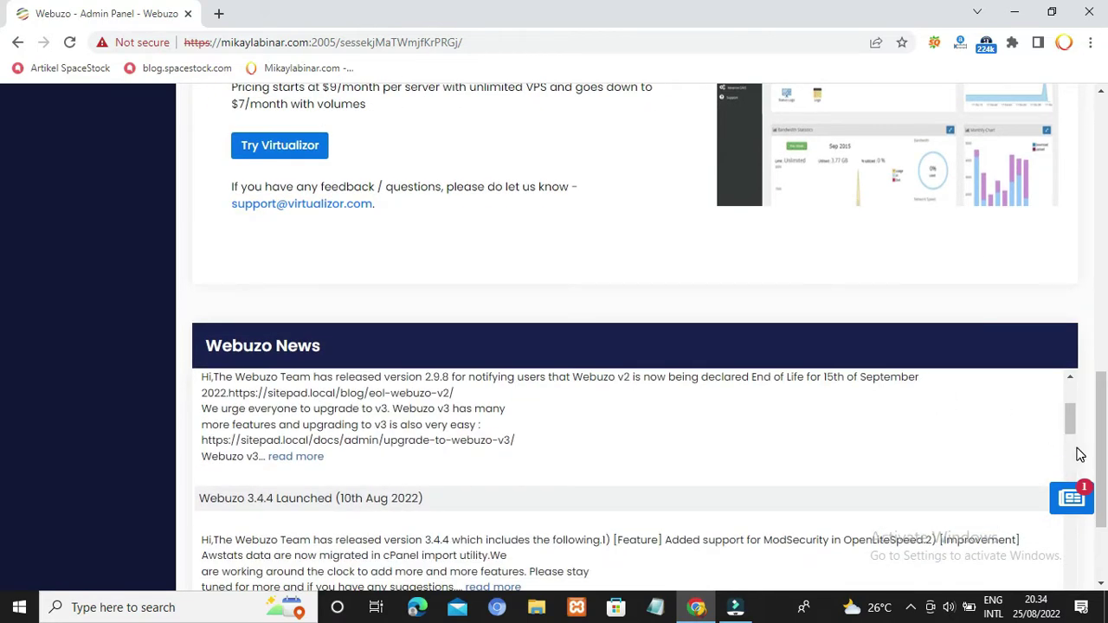
{"action": "scroll", "coordinate": [1073, 454], "scroll_direction": "up", "scroll_amount": 2}
{"action": "left_click_drag", "start_coordinate": [1101, 455], "coordinate": [1105, 211]}
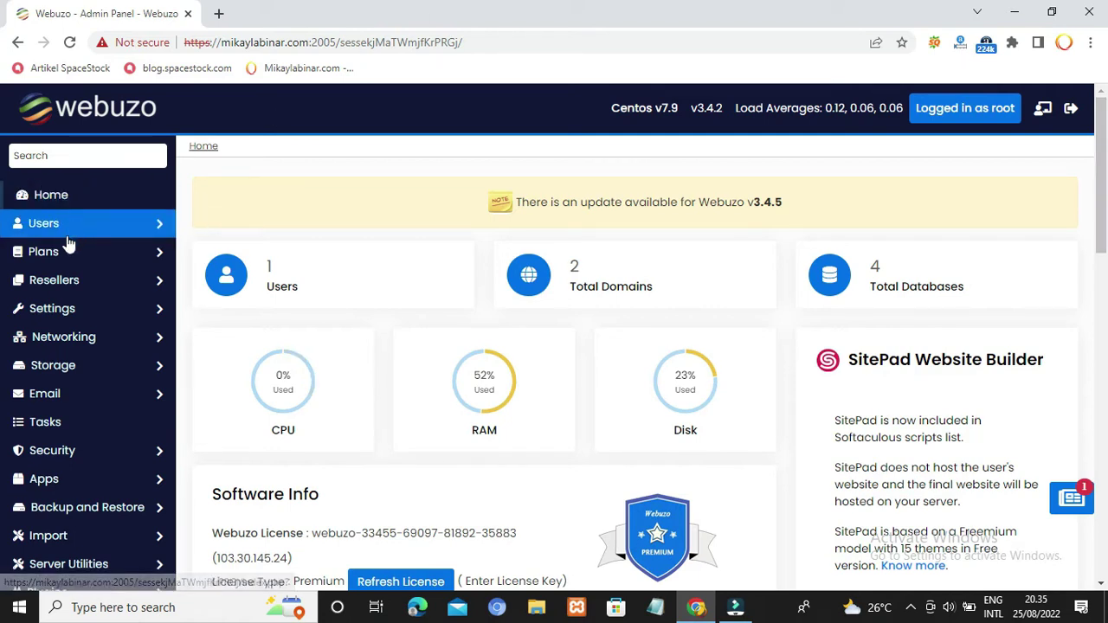
Step: Expand Plans and Import in the sidebar and open Import From Webuzo
{"action": "left_click", "coordinate": [138, 252]}
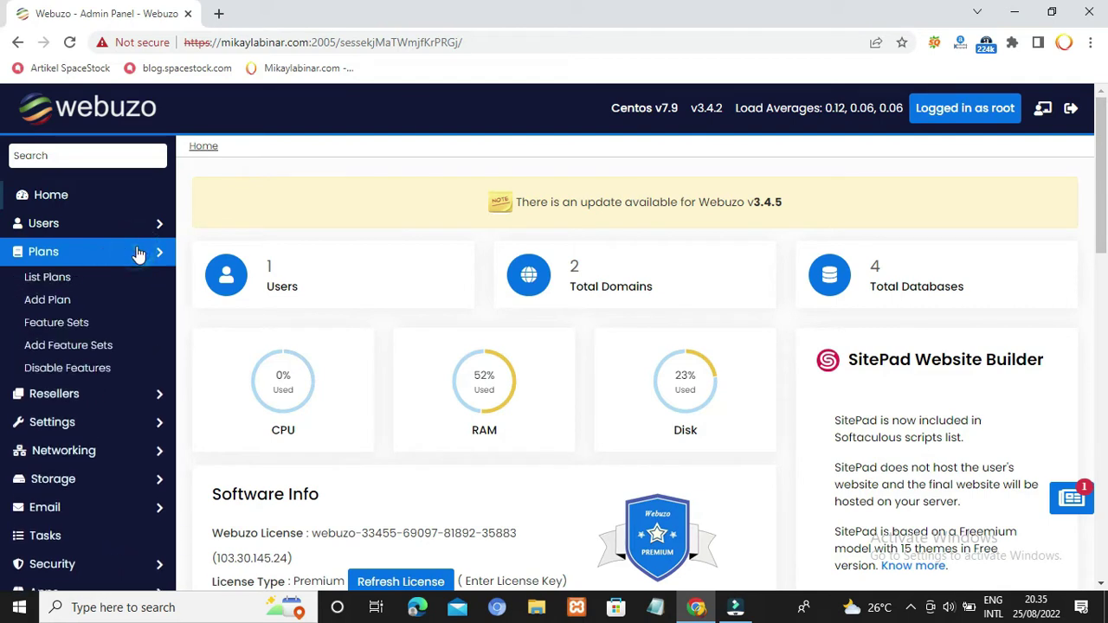
{"action": "scroll", "coordinate": [131, 415], "scroll_direction": "down", "scroll_amount": 2}
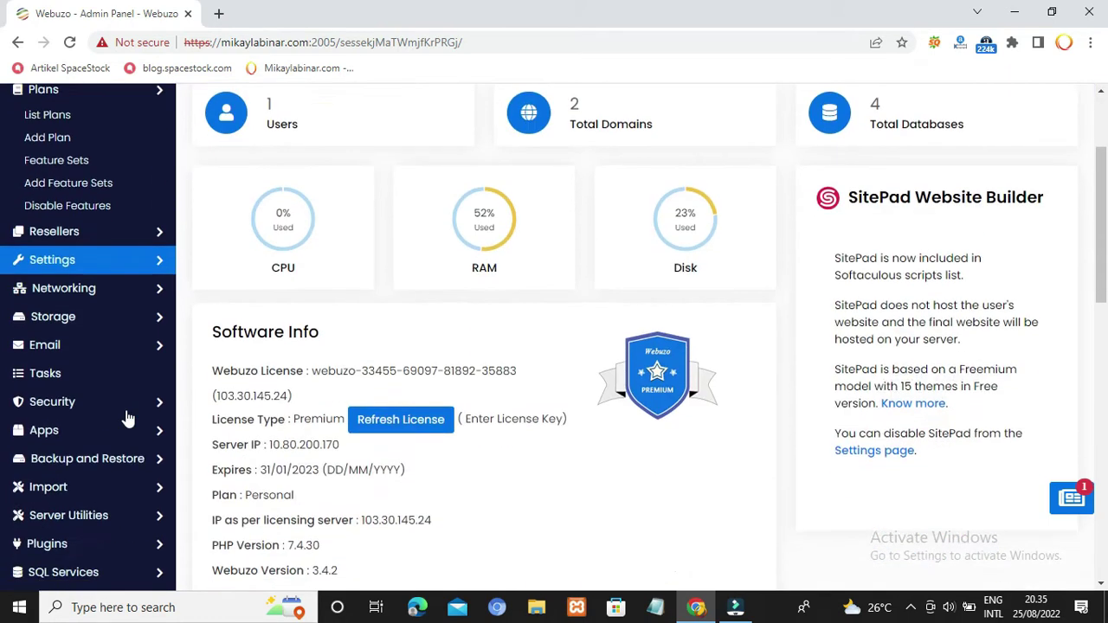
{"action": "scroll", "coordinate": [95, 356], "scroll_direction": "down", "scroll_amount": 2}
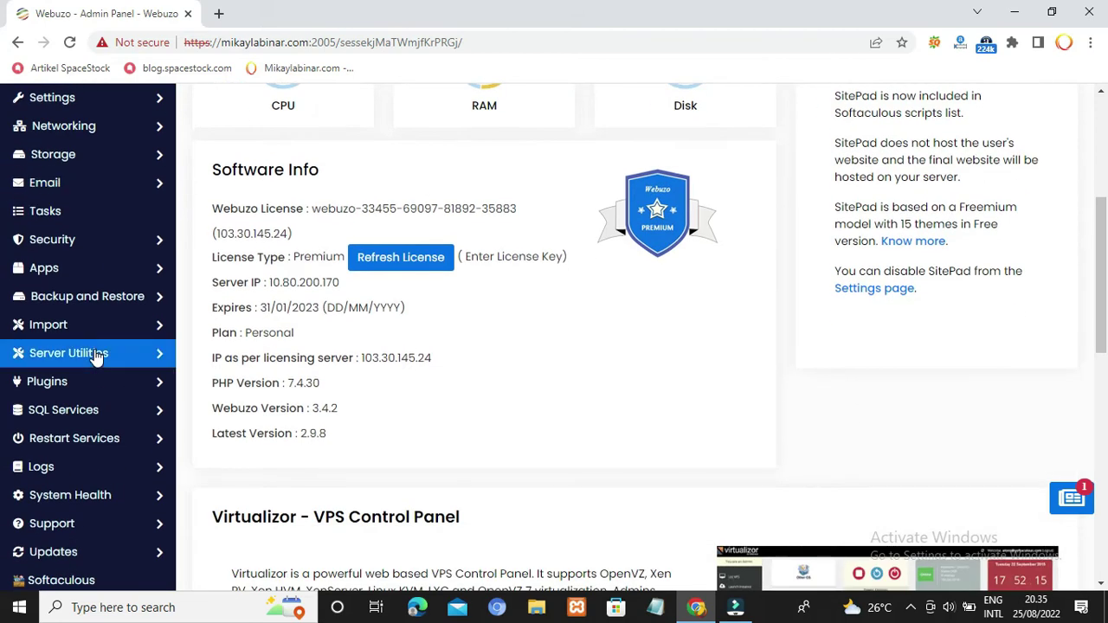
{"action": "left_click", "coordinate": [145, 330]}
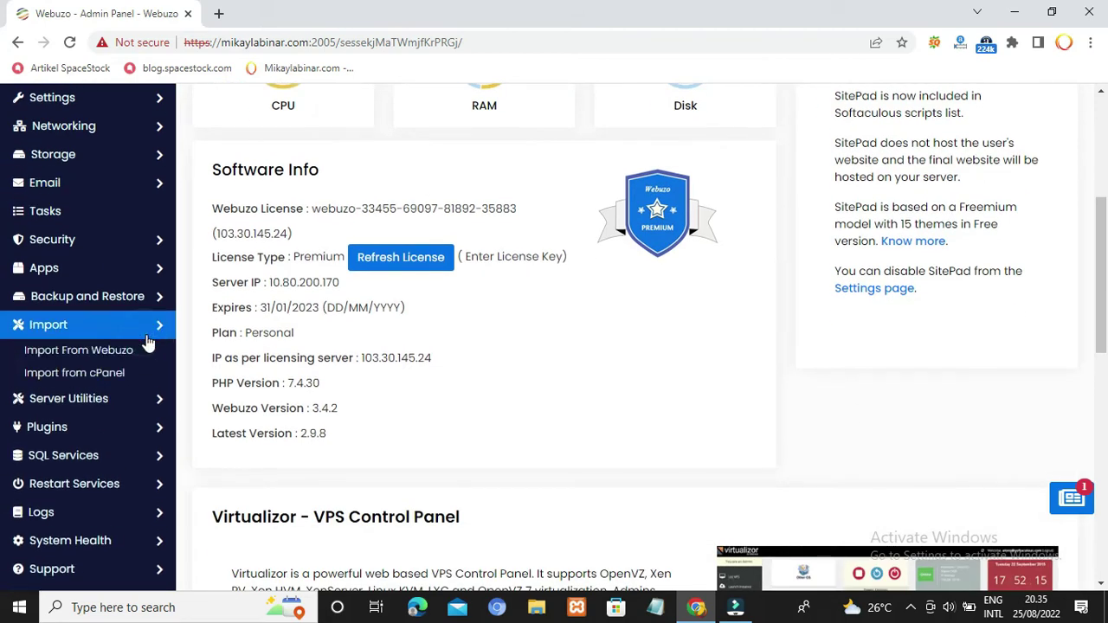
{"action": "left_click", "coordinate": [84, 362]}
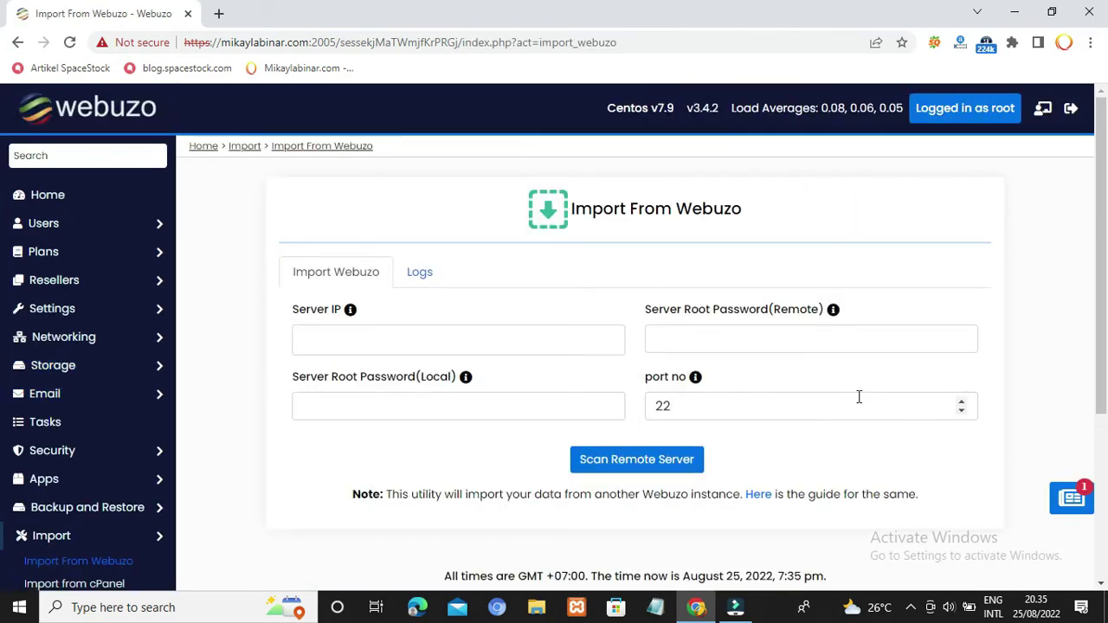
Step: Open Import from cPanel and expand the sidebar's SQL Services section to browse it
{"action": "scroll", "coordinate": [199, 380], "scroll_direction": "down", "scroll_amount": 3}
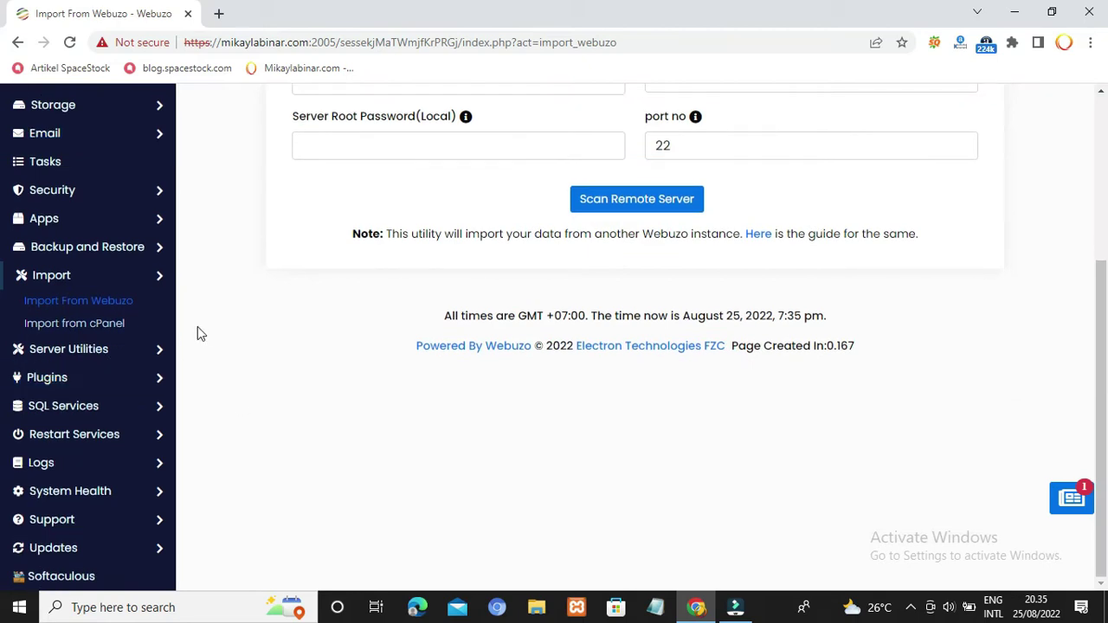
{"action": "left_click", "coordinate": [87, 325]}
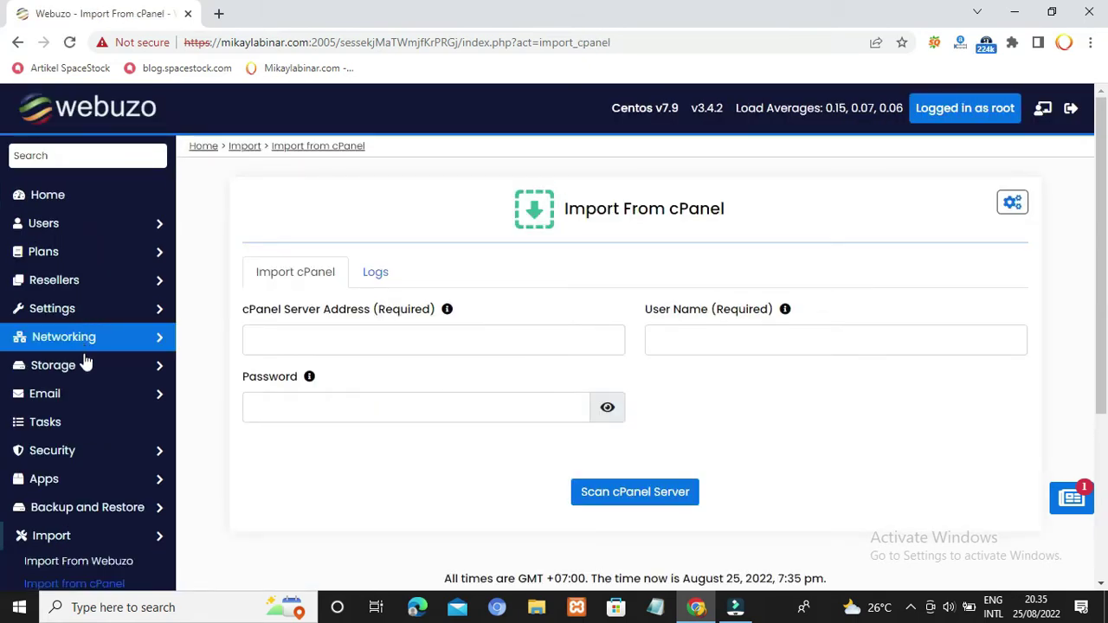
{"action": "scroll", "coordinate": [88, 364], "scroll_direction": "down", "scroll_amount": 3}
{"action": "scroll", "coordinate": [116, 395], "scroll_direction": "down", "scroll_amount": 1}
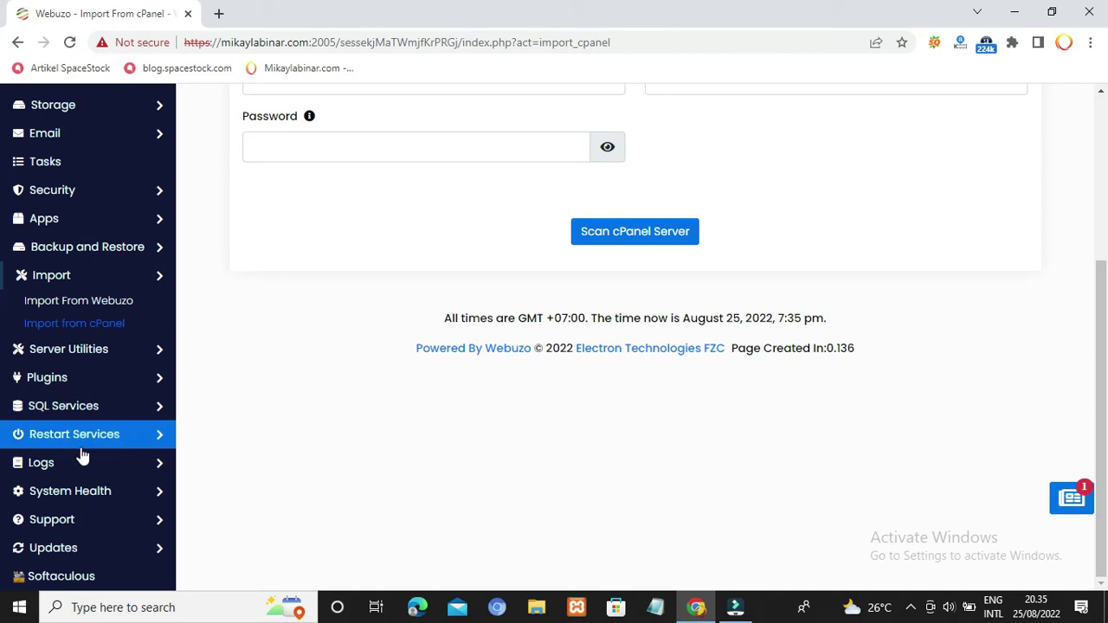
{"action": "left_click", "coordinate": [119, 409]}
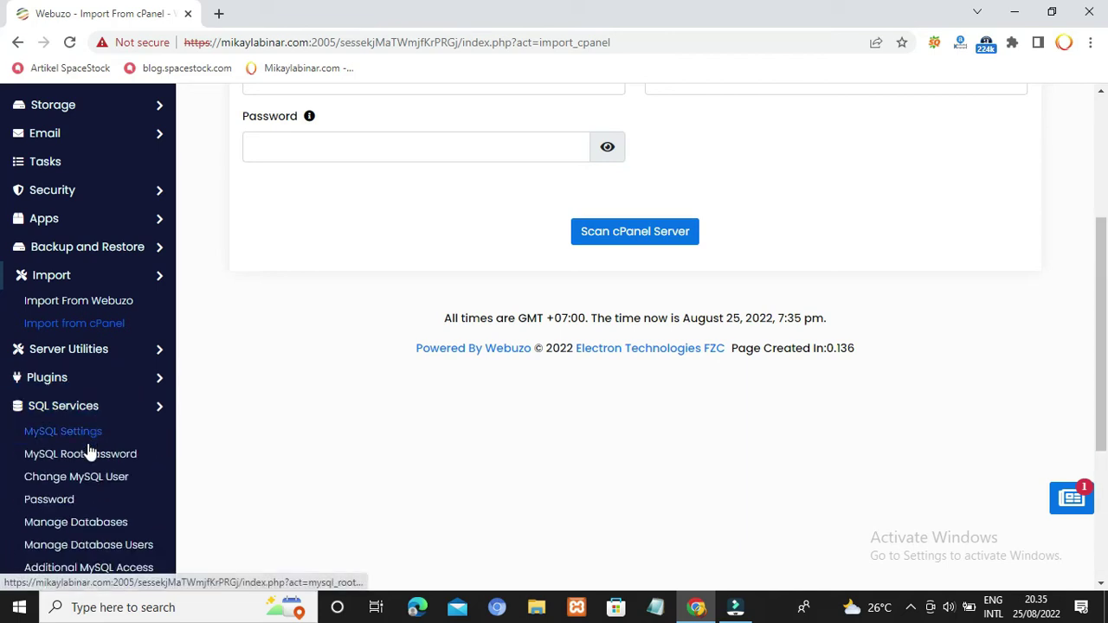
{"action": "scroll", "coordinate": [98, 502], "scroll_direction": "down", "scroll_amount": 1}
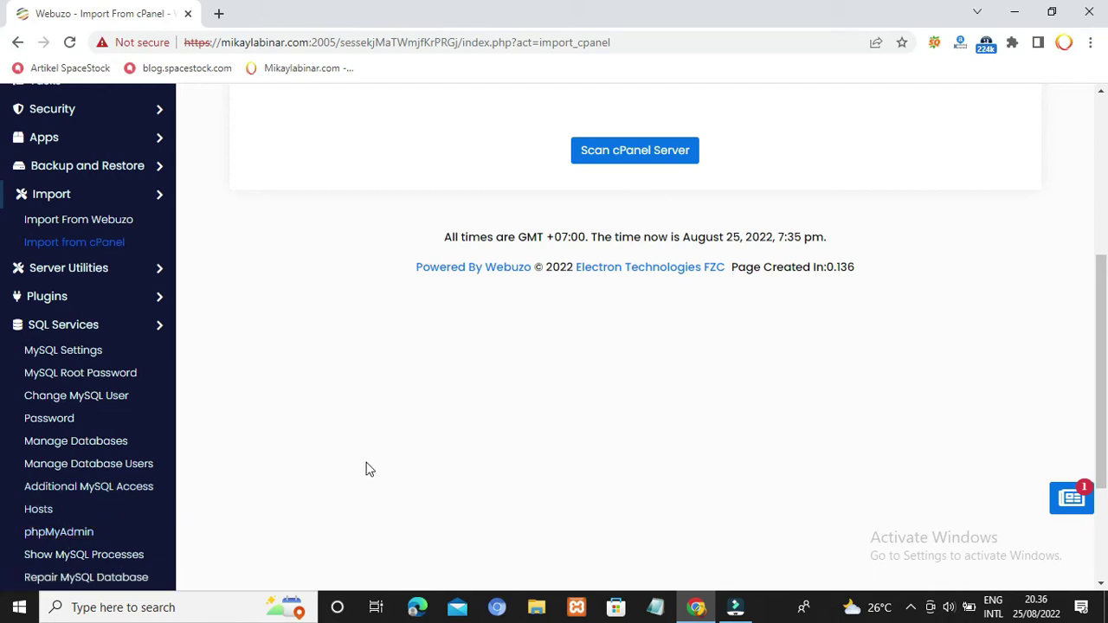
{"action": "scroll", "coordinate": [368, 473], "scroll_direction": "up", "scroll_amount": 4}
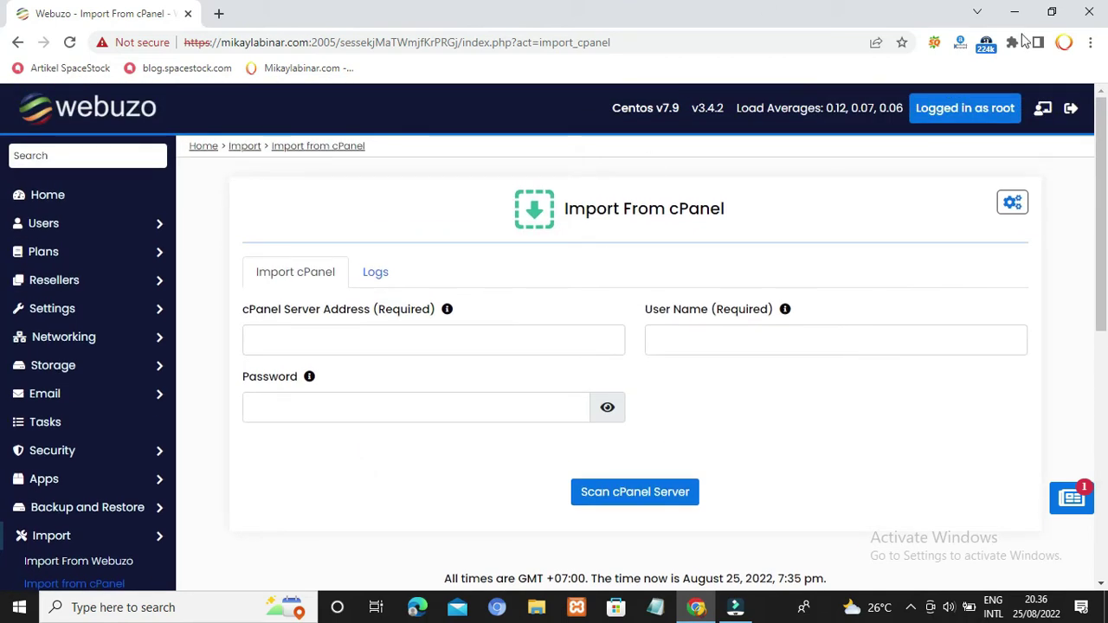
Step: Open the mikaylabinar.com Enduser Panel in a new tab from the header icon
{"action": "left_click", "coordinate": [1043, 115]}
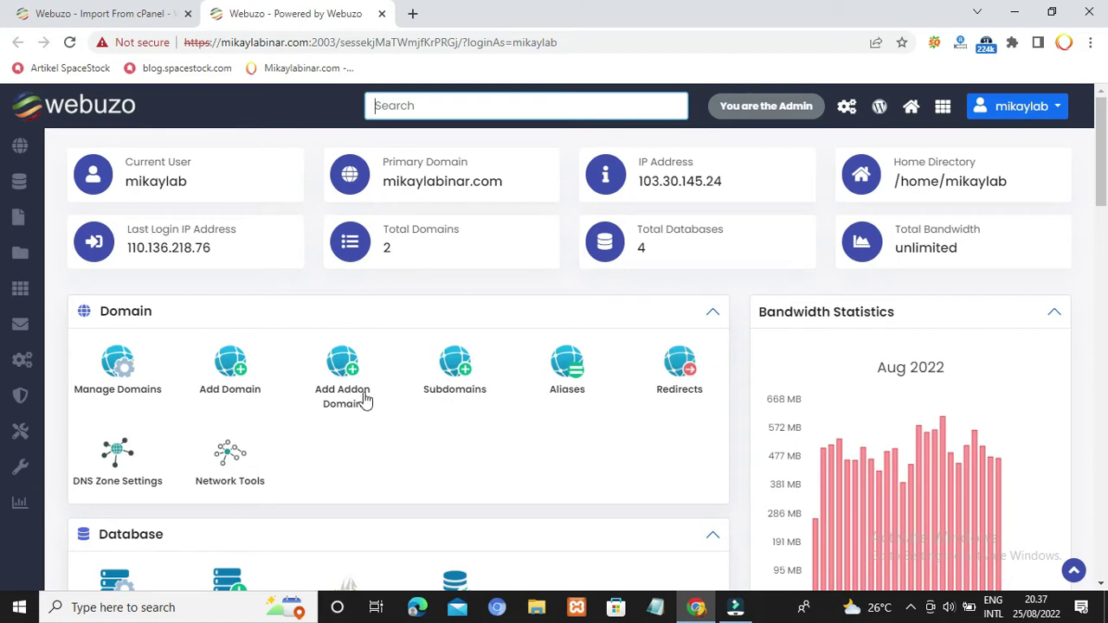
Step: Open phpMyAdmin from the user panel in its own tab
{"action": "scroll", "coordinate": [463, 442], "scroll_direction": "down", "scroll_amount": 2}
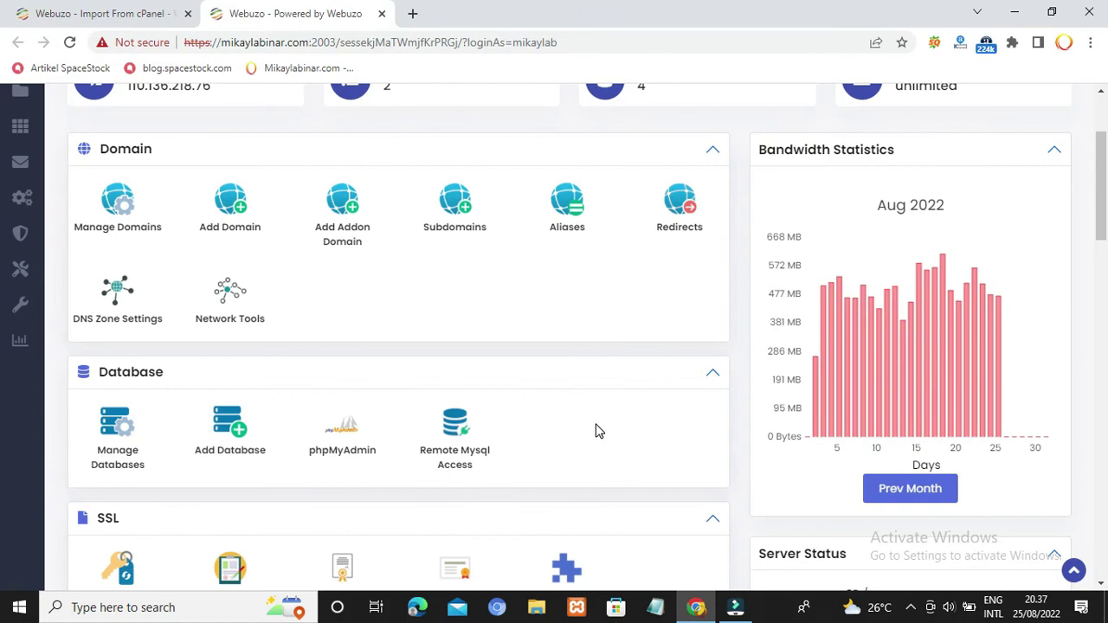
{"action": "scroll", "coordinate": [595, 430], "scroll_direction": "down", "scroll_amount": 3}
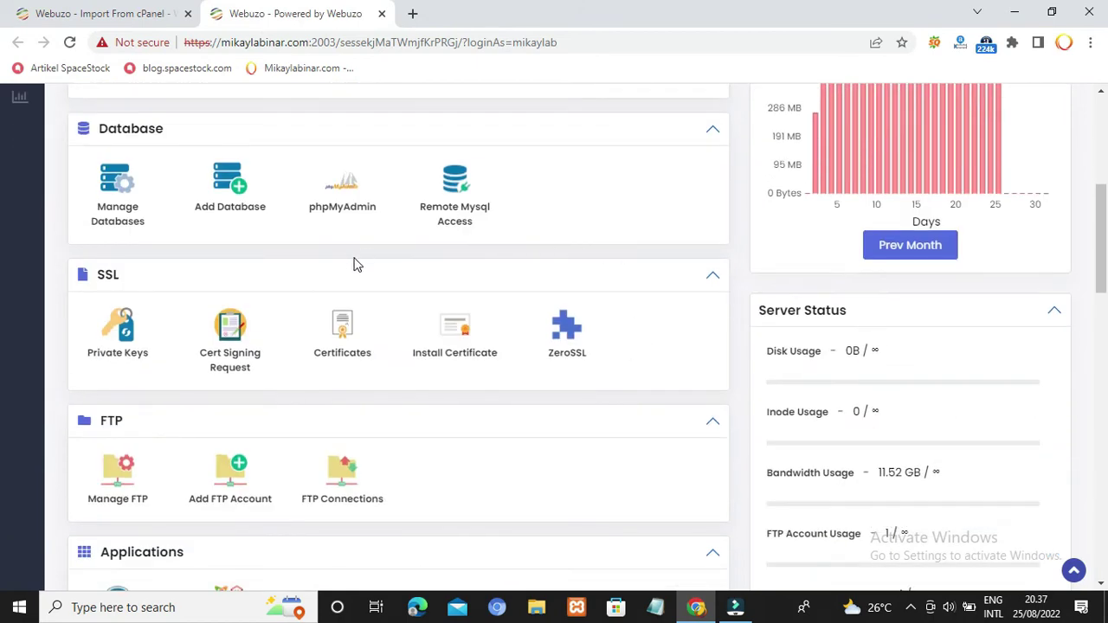
{"action": "left_click", "coordinate": [349, 209]}
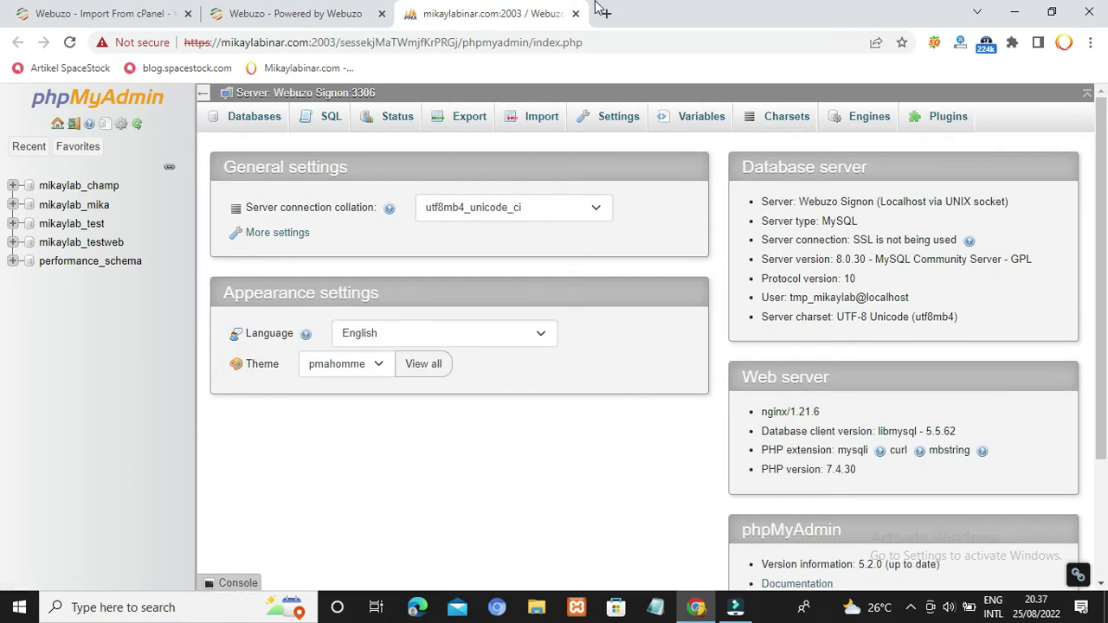
Step: Open File Manager from Server Utilities, then begin typing 'mikamo' in a new tab
{"action": "left_click", "coordinate": [345, 9]}
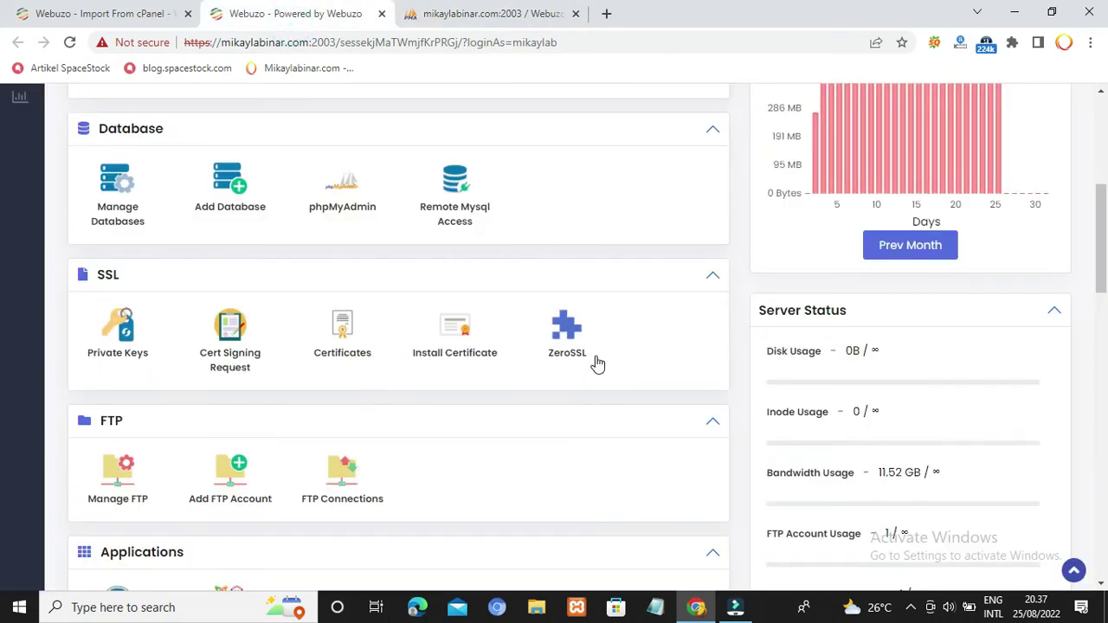
{"action": "scroll", "coordinate": [596, 361], "scroll_direction": "down", "scroll_amount": 5}
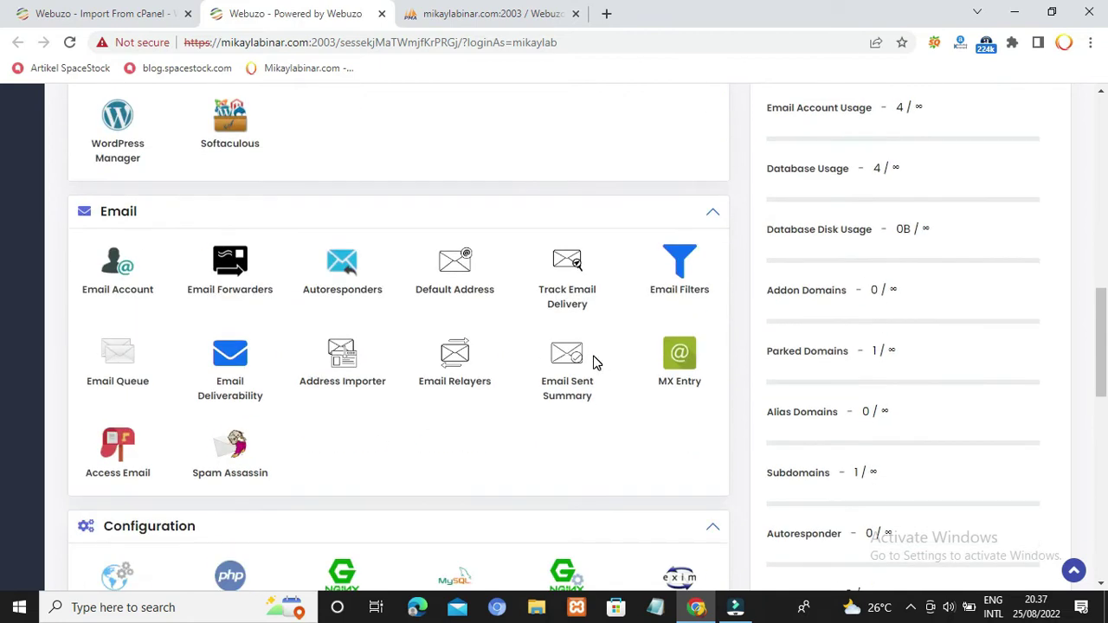
{"action": "scroll", "coordinate": [595, 362], "scroll_direction": "down", "scroll_amount": 6}
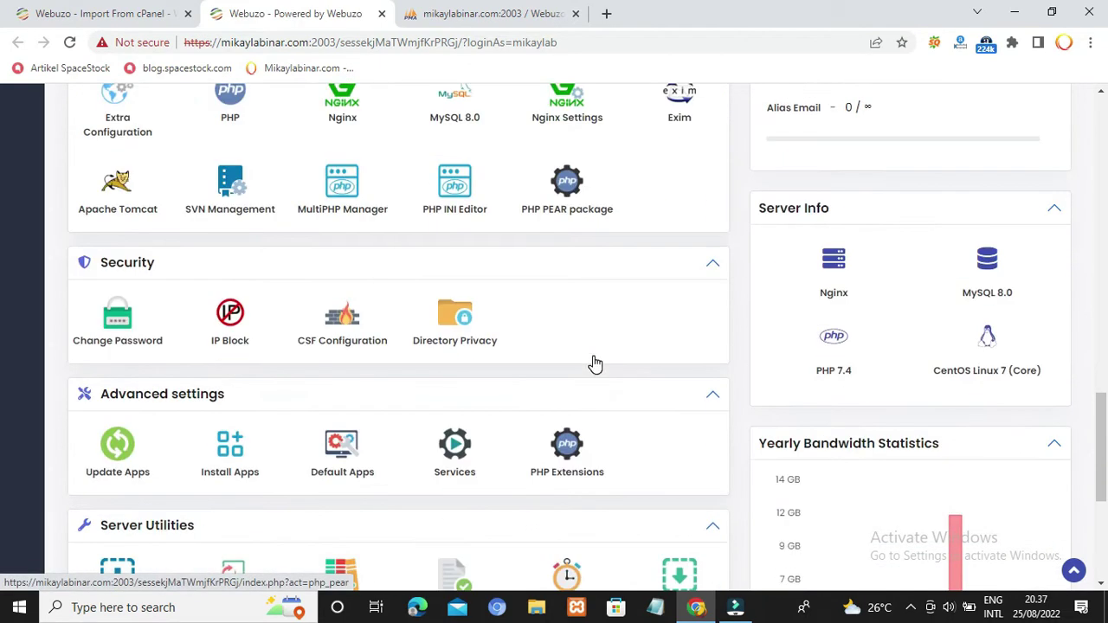
{"action": "scroll", "coordinate": [596, 362], "scroll_direction": "down", "scroll_amount": 4}
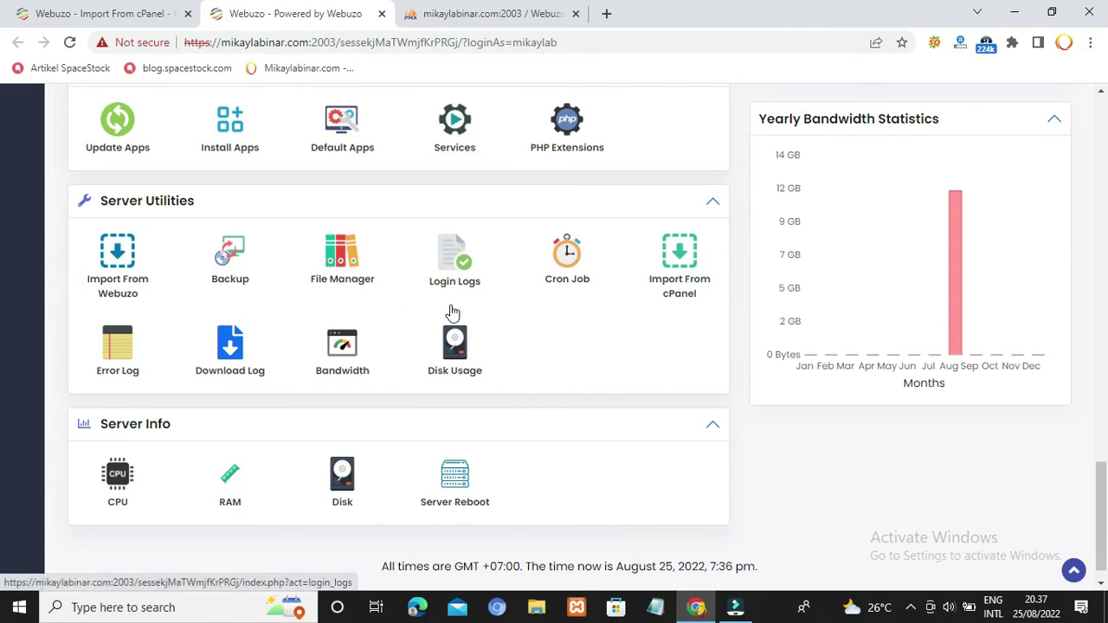
{"action": "left_click", "coordinate": [349, 257]}
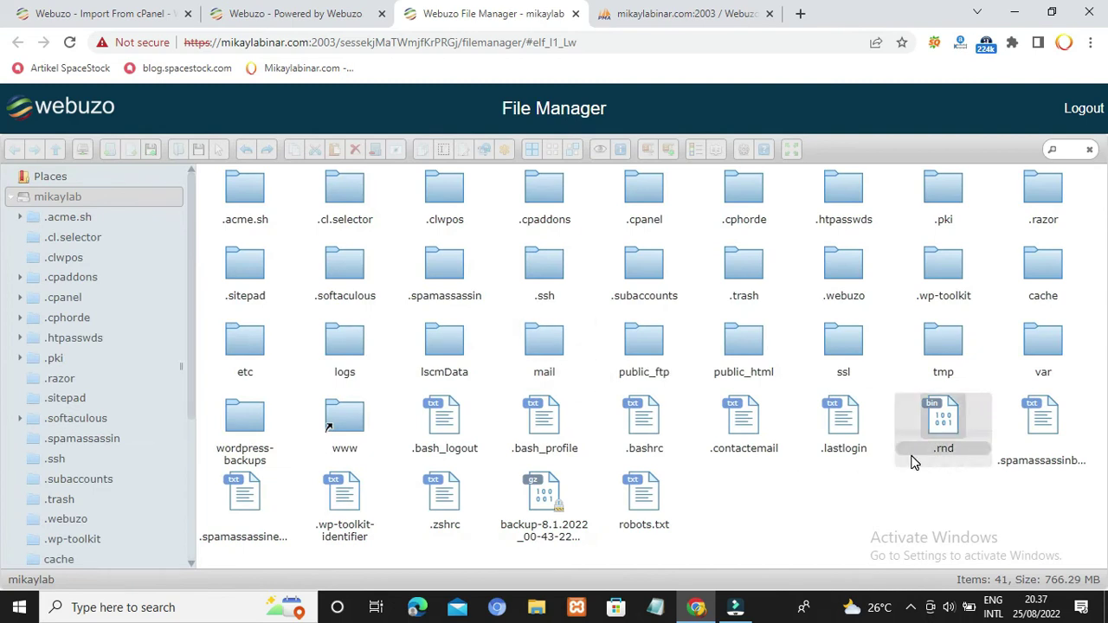
{"action": "left_click", "coordinate": [802, 15]}
{"action": "type", "text": "mika"}
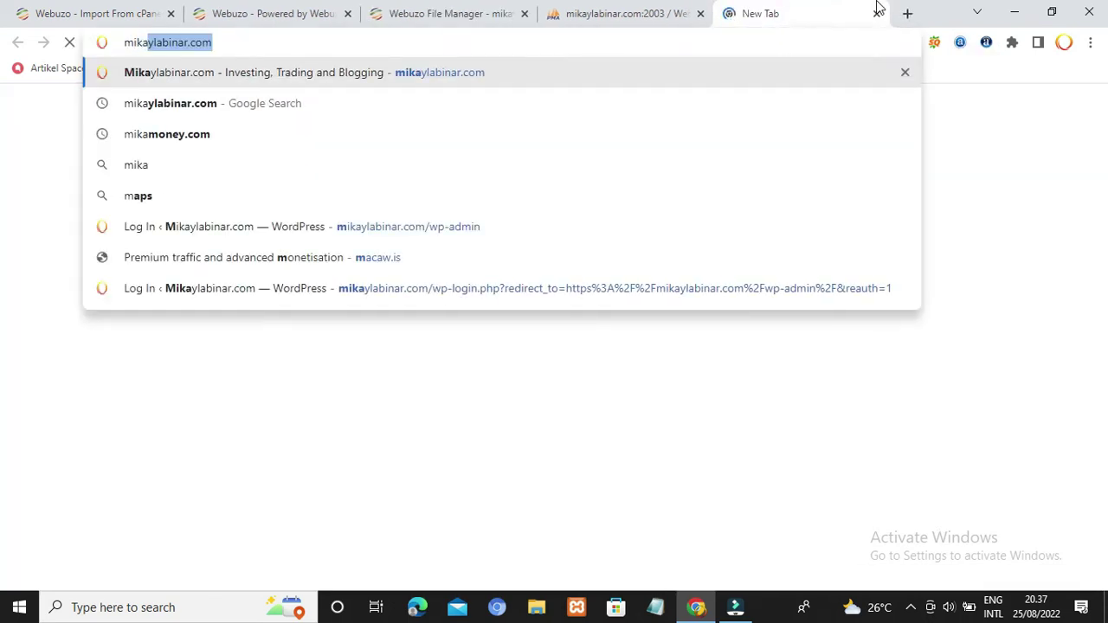
{"action": "type", "text": "mo"}
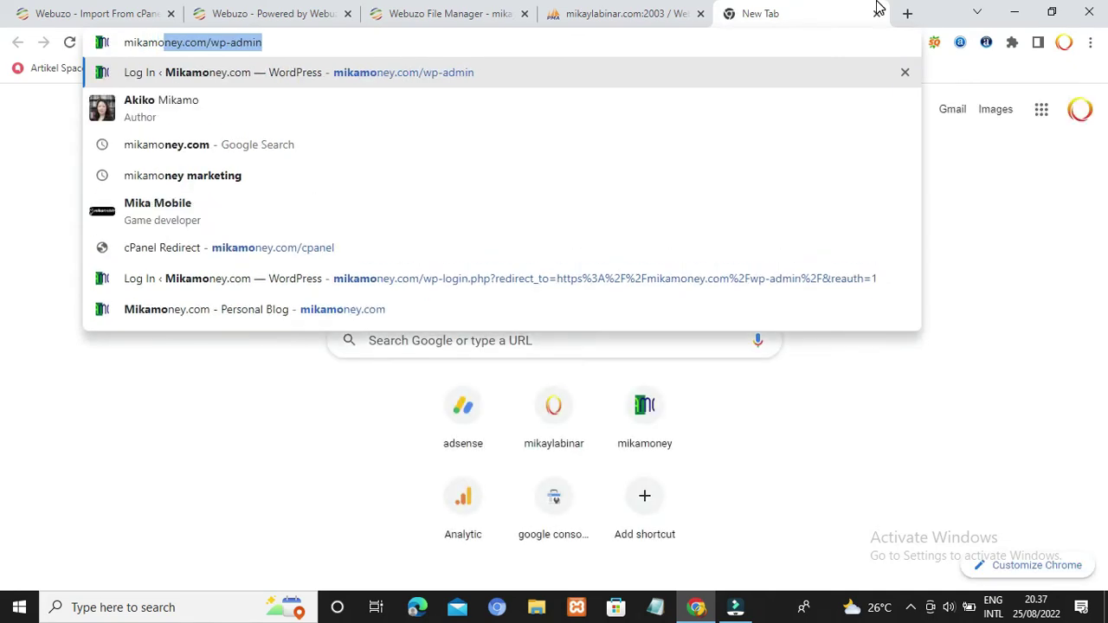
Step: Load mikamoney.com/cpanel in the new tab and close the phpMyAdmin tab
{"action": "key", "text": "Right"}
{"action": "key", "text": "BackSpace"}
{"action": "key", "text": "BackSpace"}
{"action": "key", "text": "BackSpace"}
{"action": "key", "text": "BackSpace"}
{"action": "key", "text": "BackSpace"}
{"action": "key", "text": "BackSpace"}
{"action": "key", "text": "BackSpace"}
{"action": "key", "text": "BackSpace"}
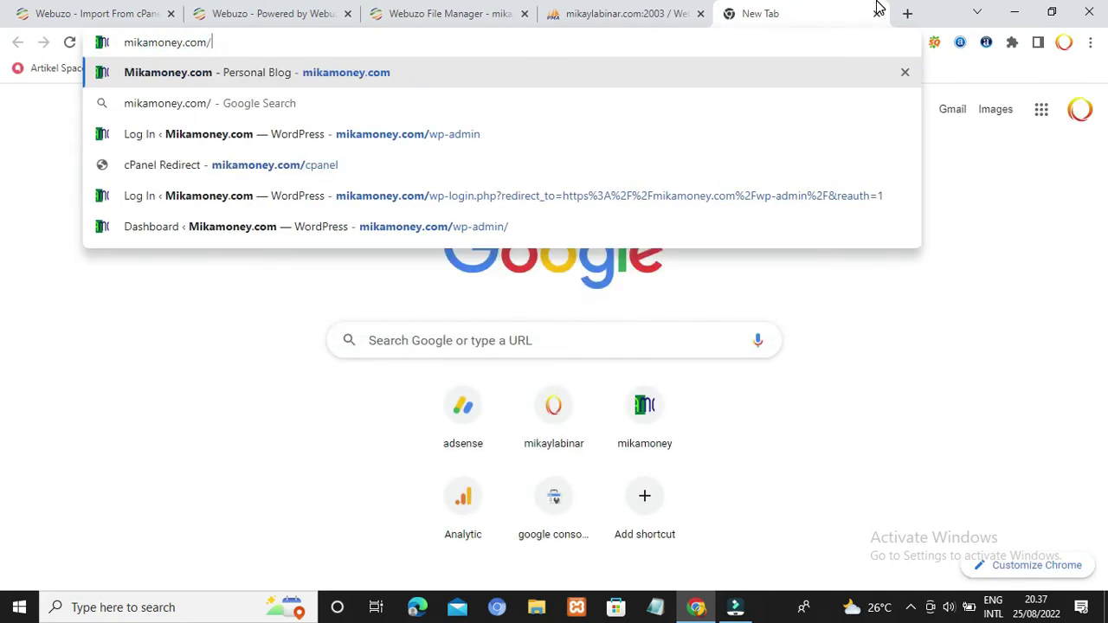
{"action": "type", "text": "cap"}
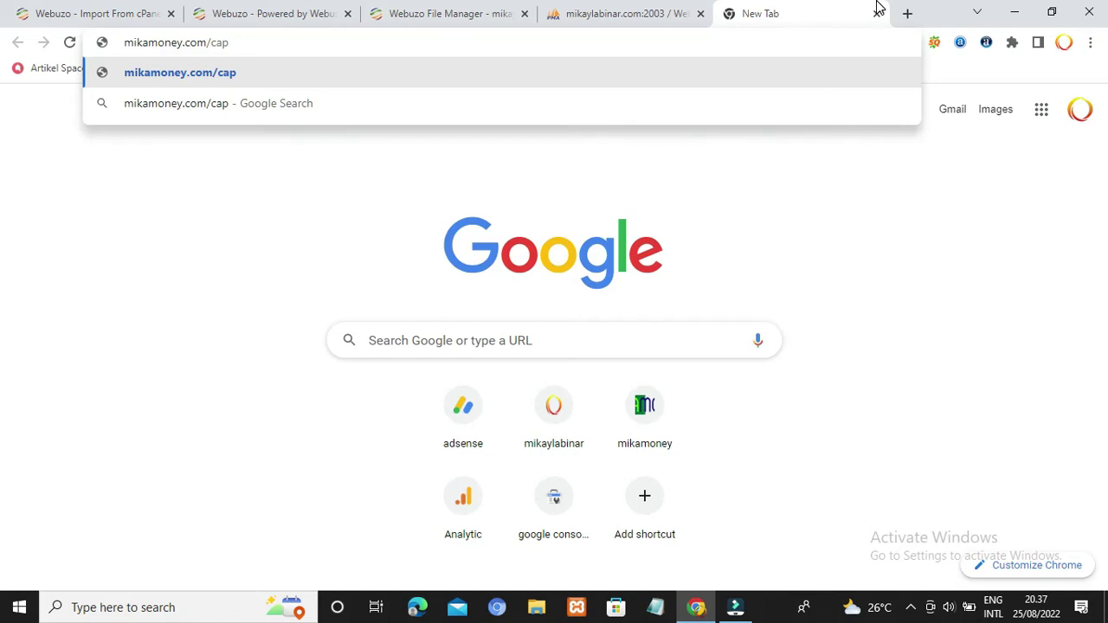
{"action": "key", "text": "BackSpace"}
{"action": "key", "text": "BackSpace"}
{"action": "type", "text": "panel"}
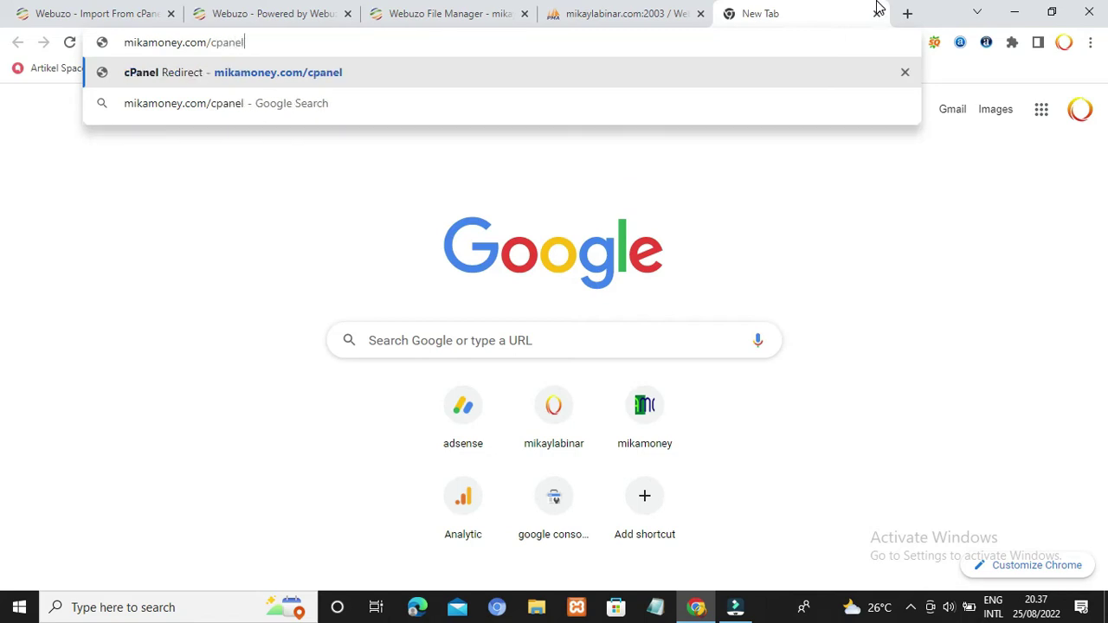
{"action": "key", "text": "Return"}
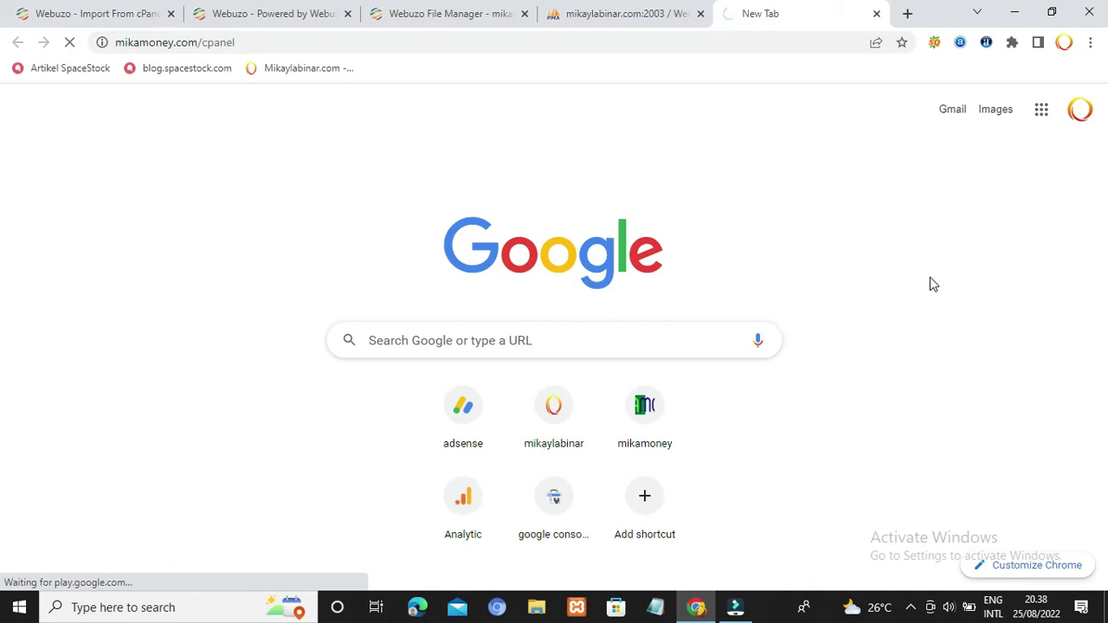
{"action": "left_click", "coordinate": [701, 13]}
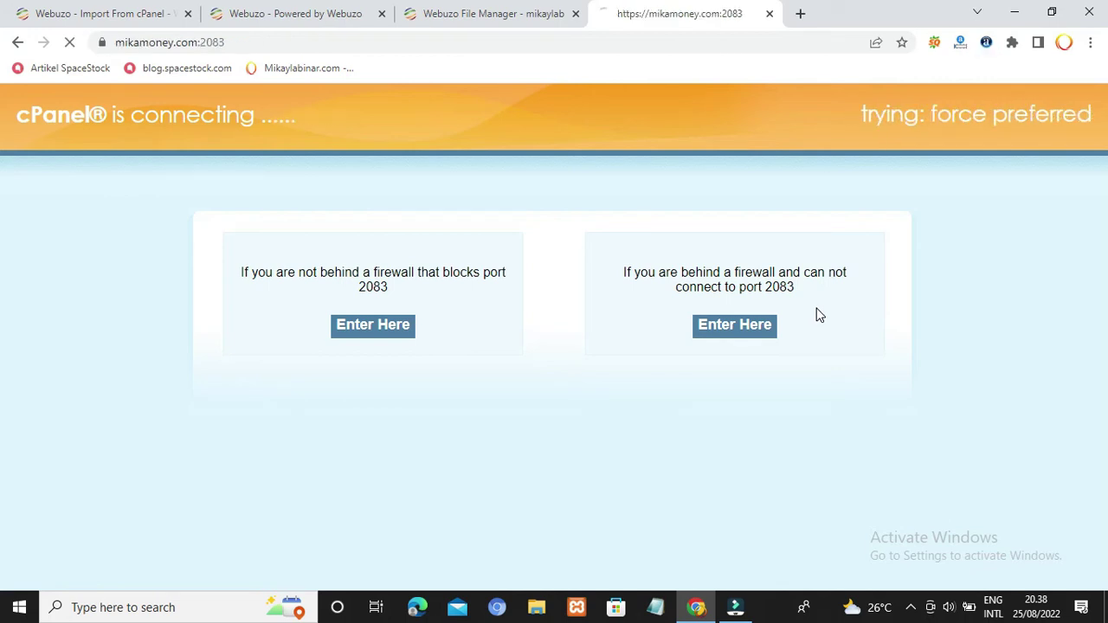
Step: Enter cPanel over port 2083 and scroll its dashboard sections, briefly opening the account menu
{"action": "left_click", "coordinate": [524, 421]}
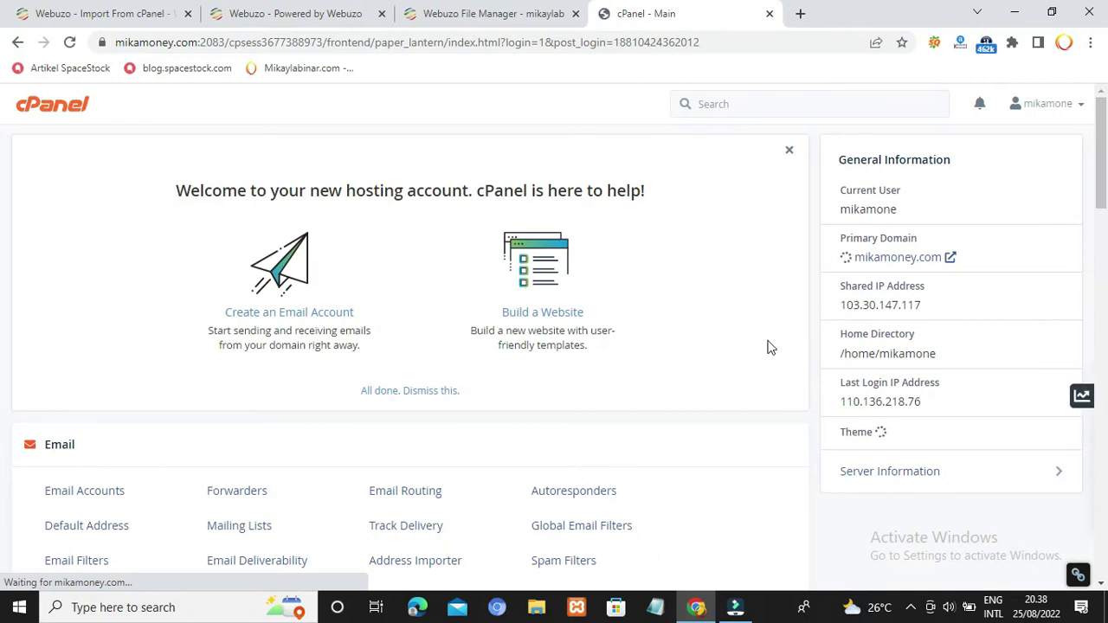
{"action": "scroll", "coordinate": [770, 347], "scroll_direction": "down", "scroll_amount": 3}
{"action": "scroll", "coordinate": [770, 347], "scroll_direction": "down", "scroll_amount": 2}
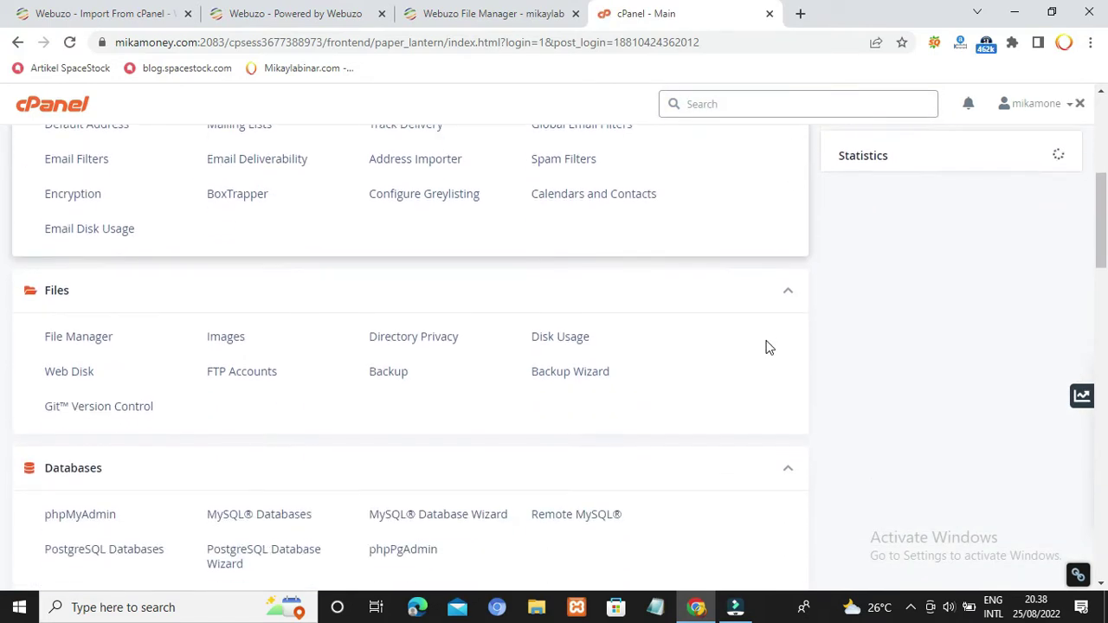
{"action": "scroll", "coordinate": [767, 346], "scroll_direction": "down", "scroll_amount": 1}
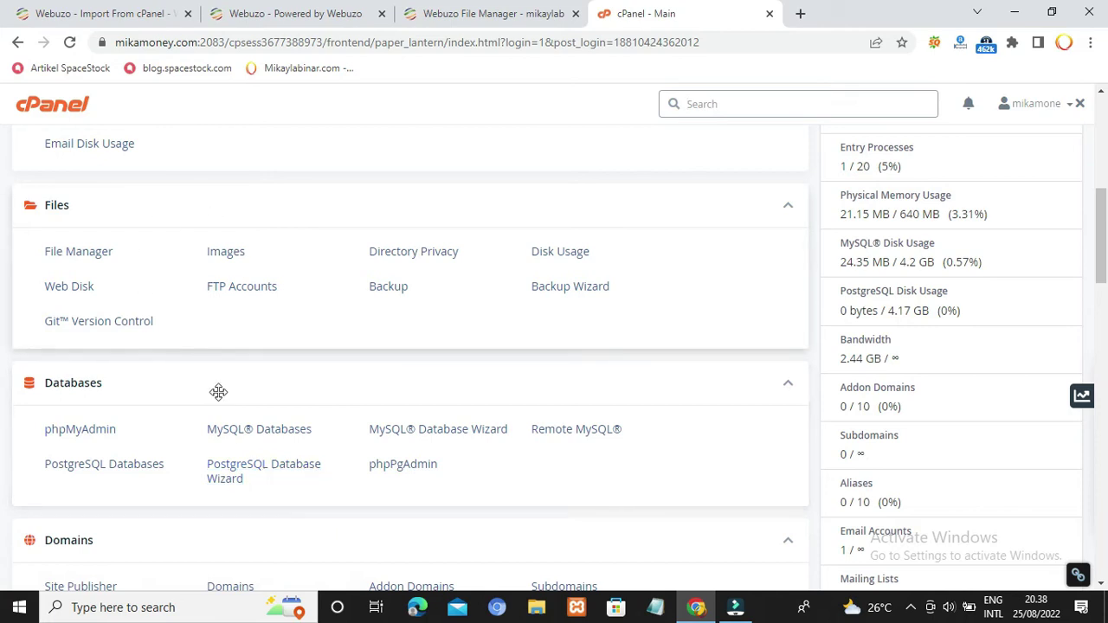
{"action": "scroll", "coordinate": [219, 392], "scroll_direction": "down", "scroll_amount": 3}
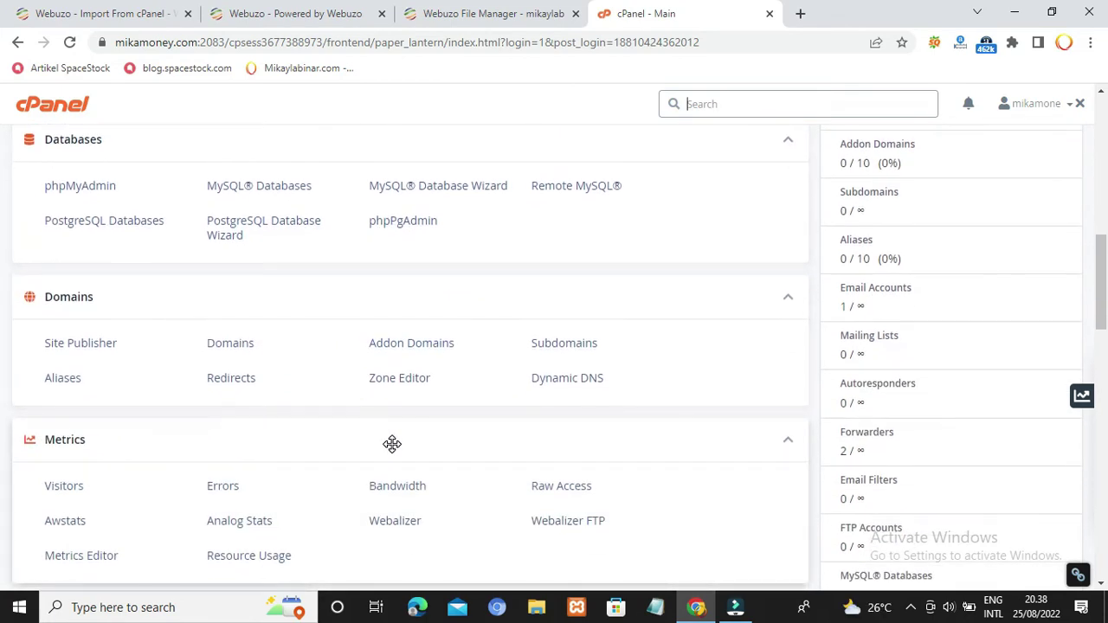
{"action": "scroll", "coordinate": [392, 444], "scroll_direction": "down", "scroll_amount": 3}
{"action": "scroll", "coordinate": [689, 356], "scroll_direction": "down", "scroll_amount": 2}
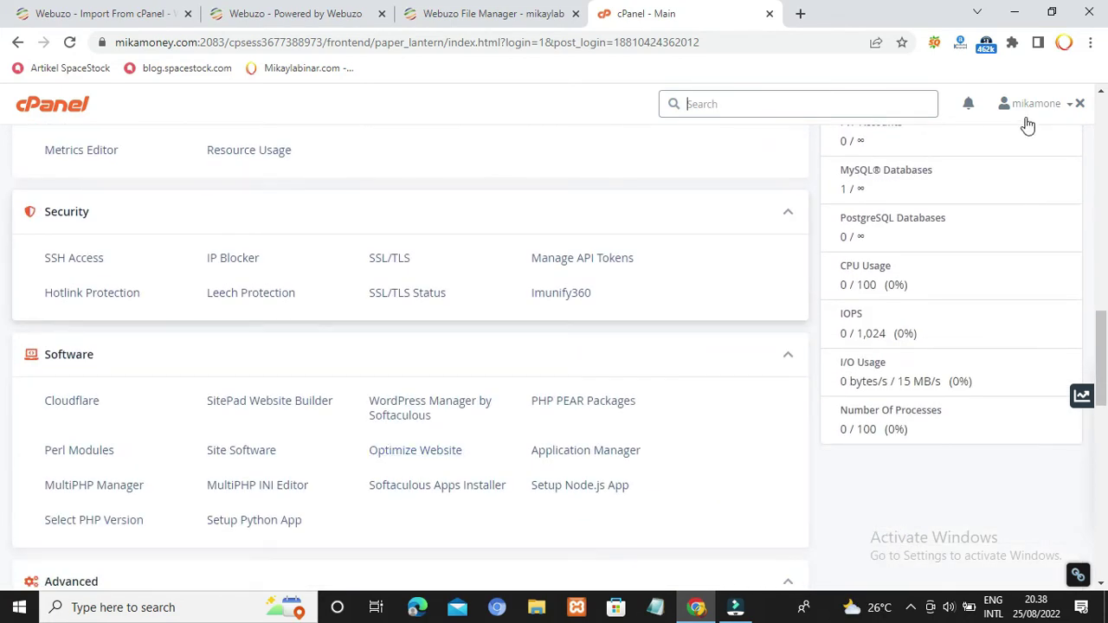
{"action": "left_click", "coordinate": [1063, 111]}
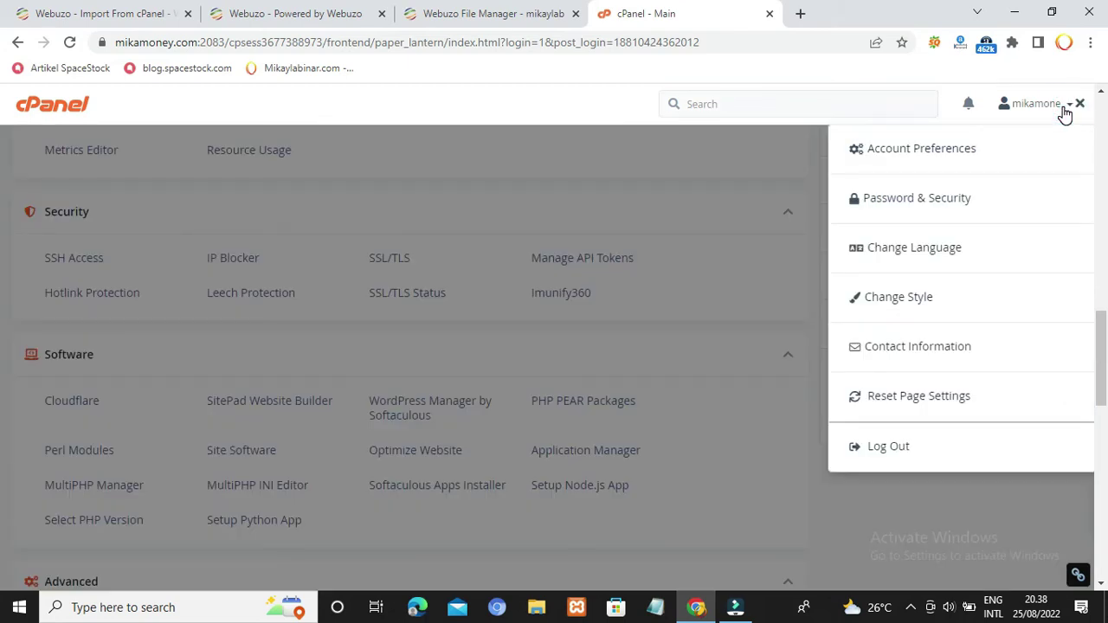
{"action": "left_click", "coordinate": [490, 152]}
{"action": "scroll", "coordinate": [762, 334], "scroll_direction": "up", "scroll_amount": 2}
{"action": "scroll", "coordinate": [761, 334], "scroll_direction": "up", "scroll_amount": 10}
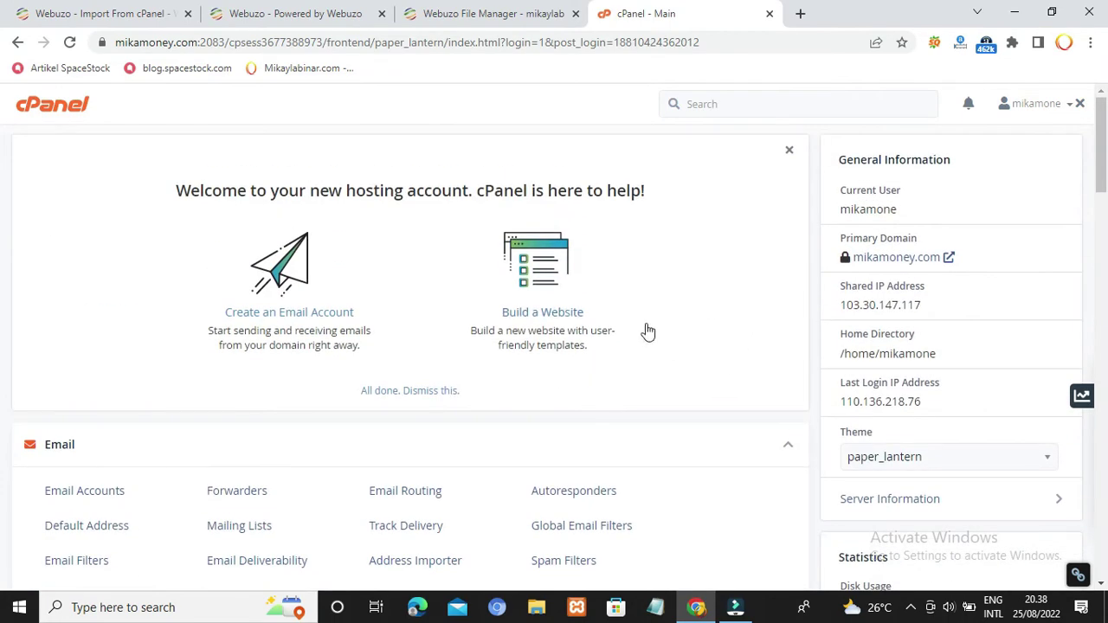
{"action": "scroll", "coordinate": [648, 329], "scroll_direction": "down", "scroll_amount": 3}
Step: Open cPanel's File Manager for mikamoney.com from the Files section of the cPanel home page
{"action": "left_click", "coordinate": [321, 11]}
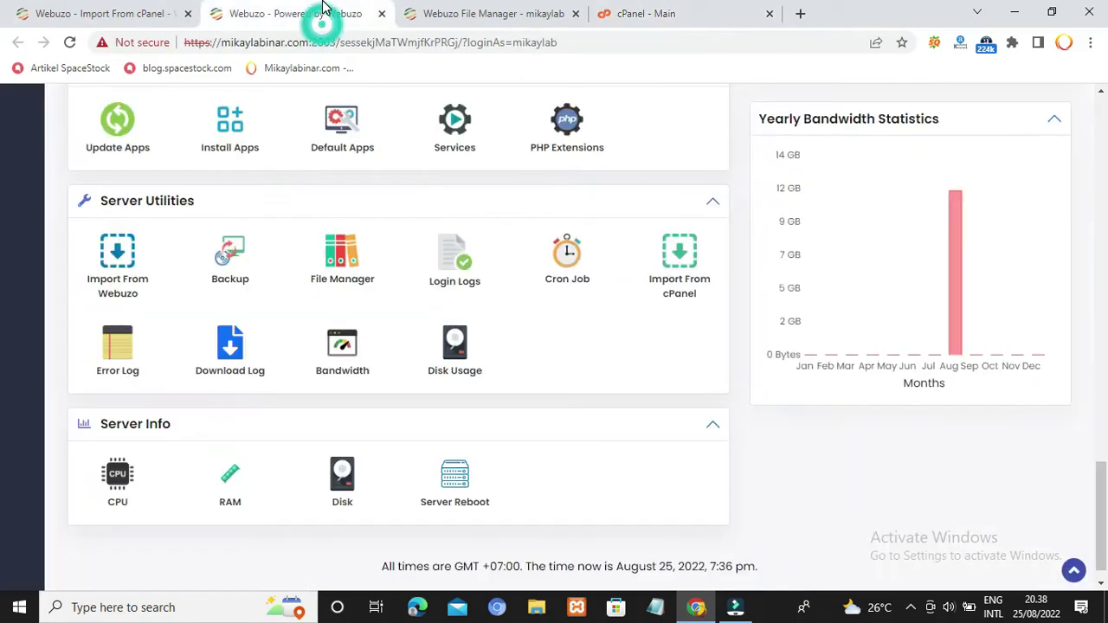
{"action": "left_click", "coordinate": [452, 13]}
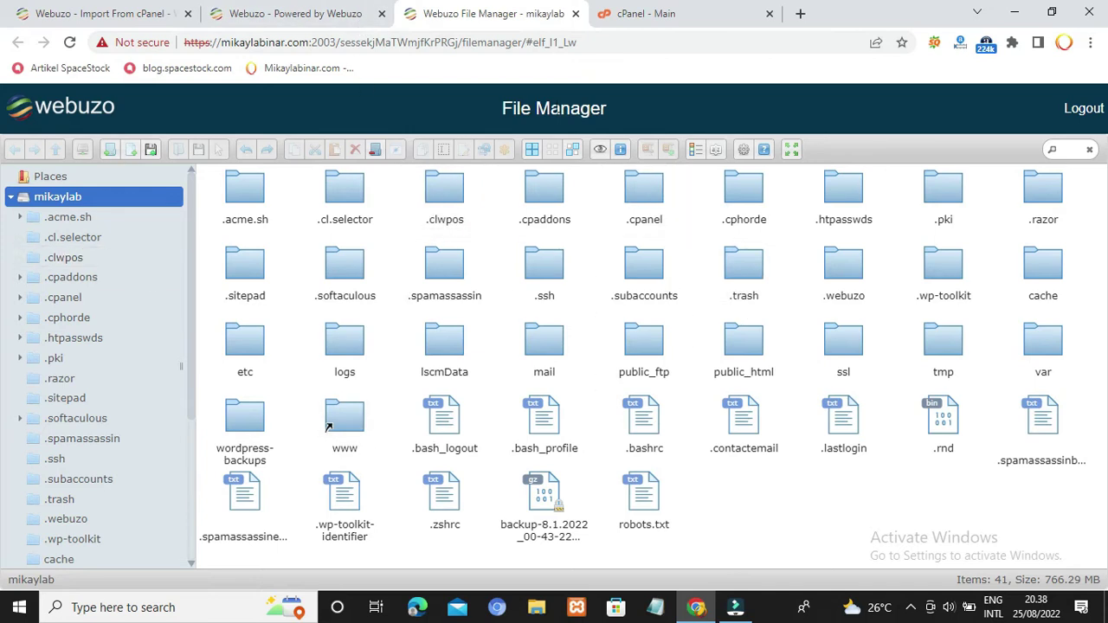
{"action": "left_click", "coordinate": [646, 13]}
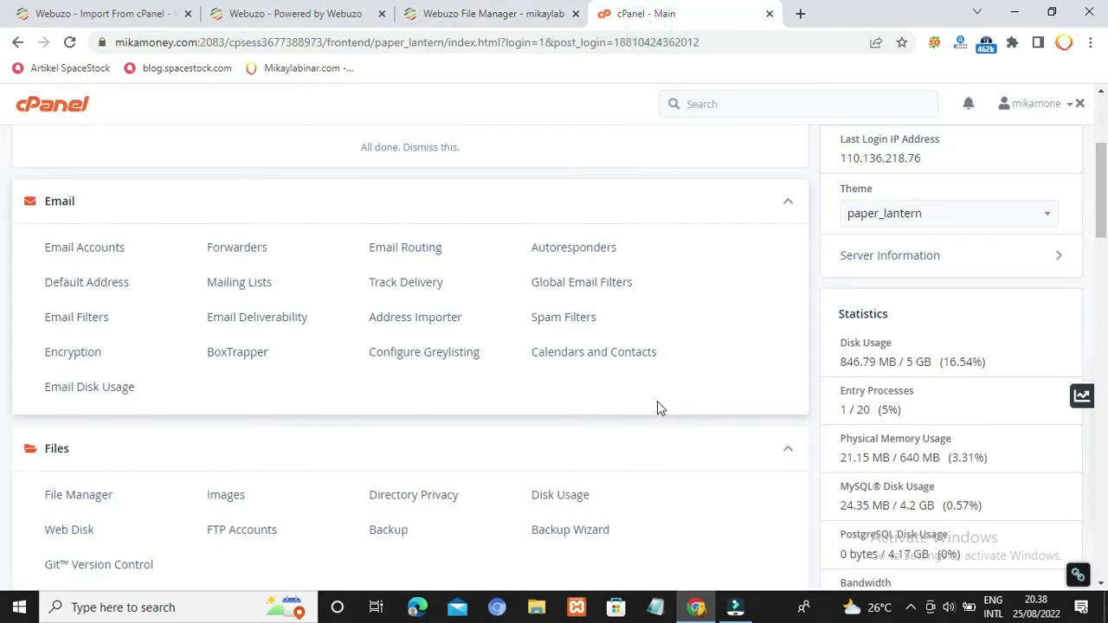
{"action": "scroll", "coordinate": [654, 415], "scroll_direction": "down", "scroll_amount": 2}
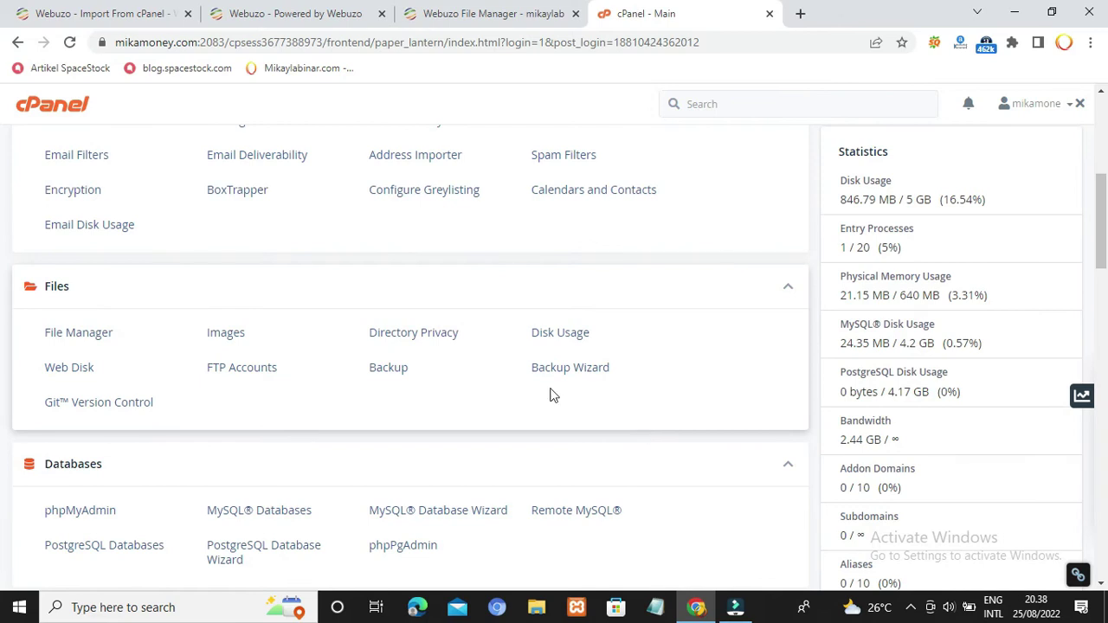
{"action": "left_click", "coordinate": [80, 334]}
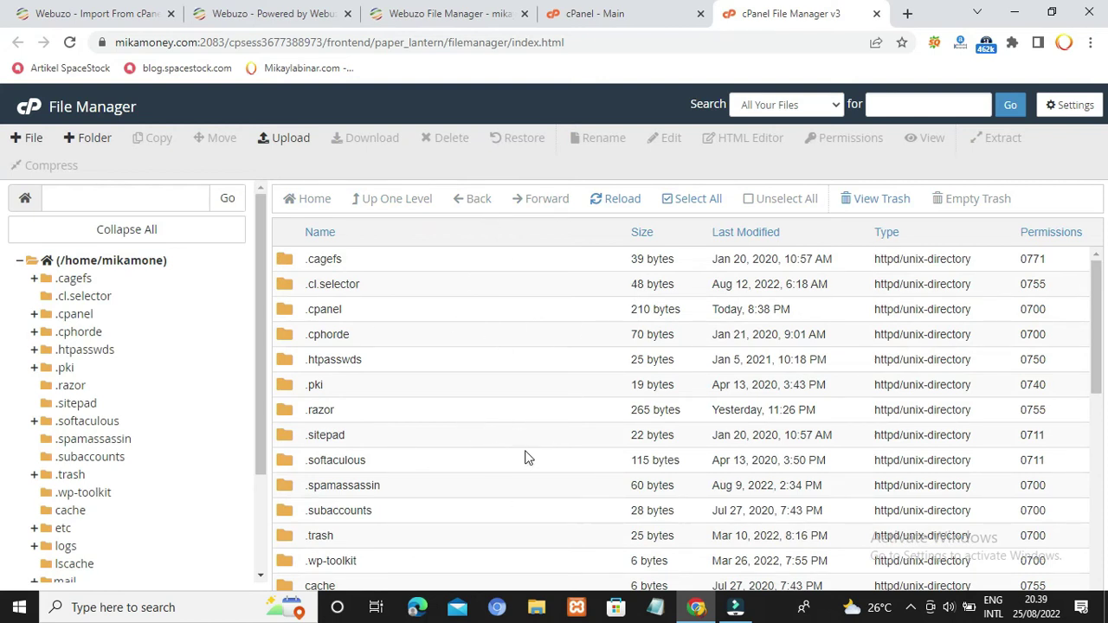
Step: Compare cPanel's home directory listing with Webuzo's File Manager, then return to the Webuzo dashboard
{"action": "scroll", "coordinate": [950, 443], "scroll_direction": "down", "scroll_amount": 3}
{"action": "scroll", "coordinate": [949, 442], "scroll_direction": "down", "scroll_amount": 2}
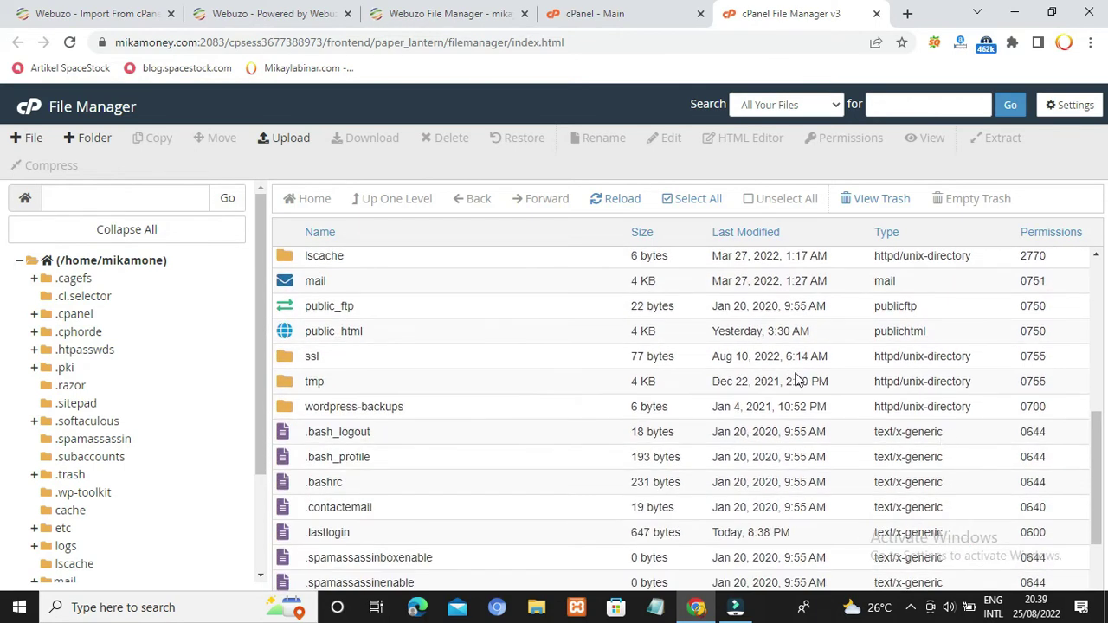
{"action": "left_click", "coordinate": [454, 14]}
{"action": "scroll", "coordinate": [115, 388], "scroll_direction": "down", "scroll_amount": 3}
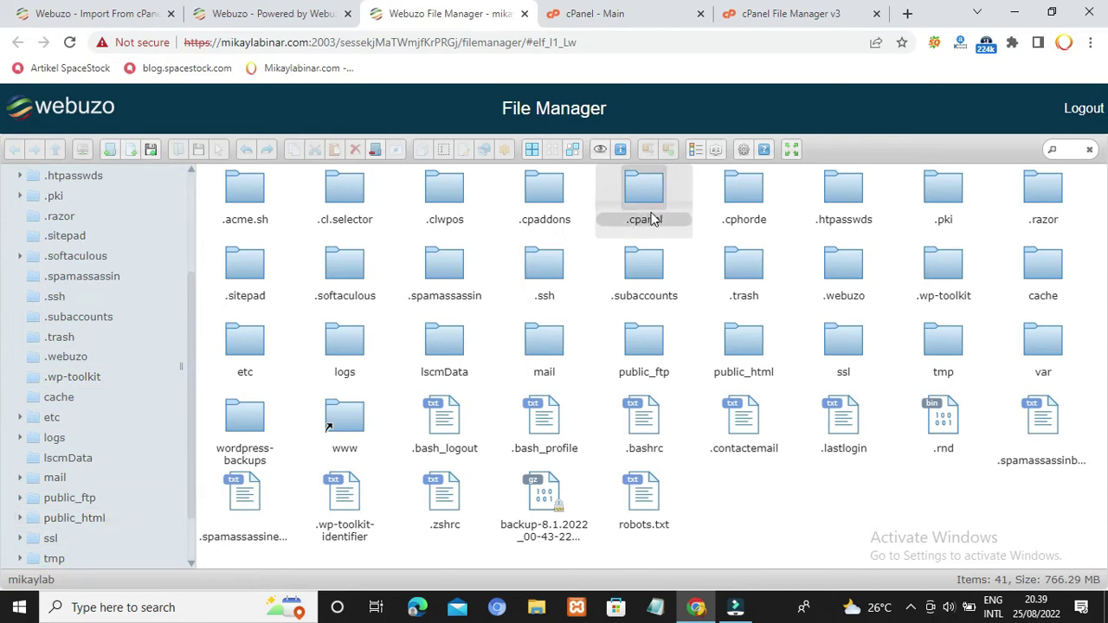
{"action": "left_click", "coordinate": [267, 13]}
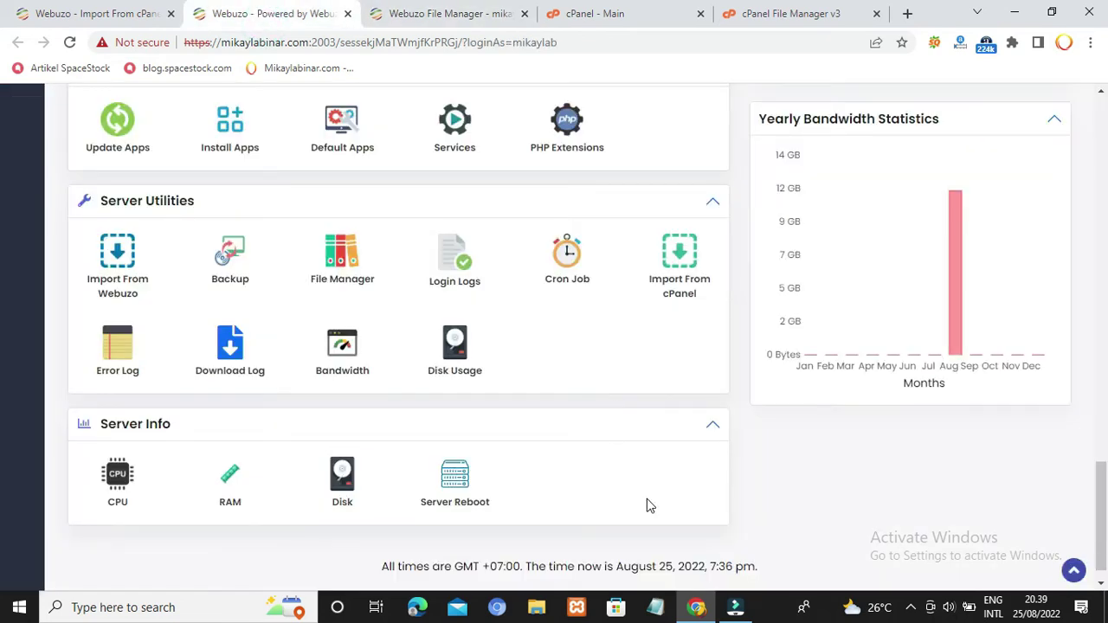
Step: Open Manage Databases, showing mikaylab_test, mikaylab_testweb, mikaylab_champ (1.25 MB) and mikaylab_mika (82.35 MB)
{"action": "scroll", "coordinate": [647, 502], "scroll_direction": "down", "scroll_amount": 1}
{"action": "scroll", "coordinate": [644, 500], "scroll_direction": "up", "scroll_amount": 4}
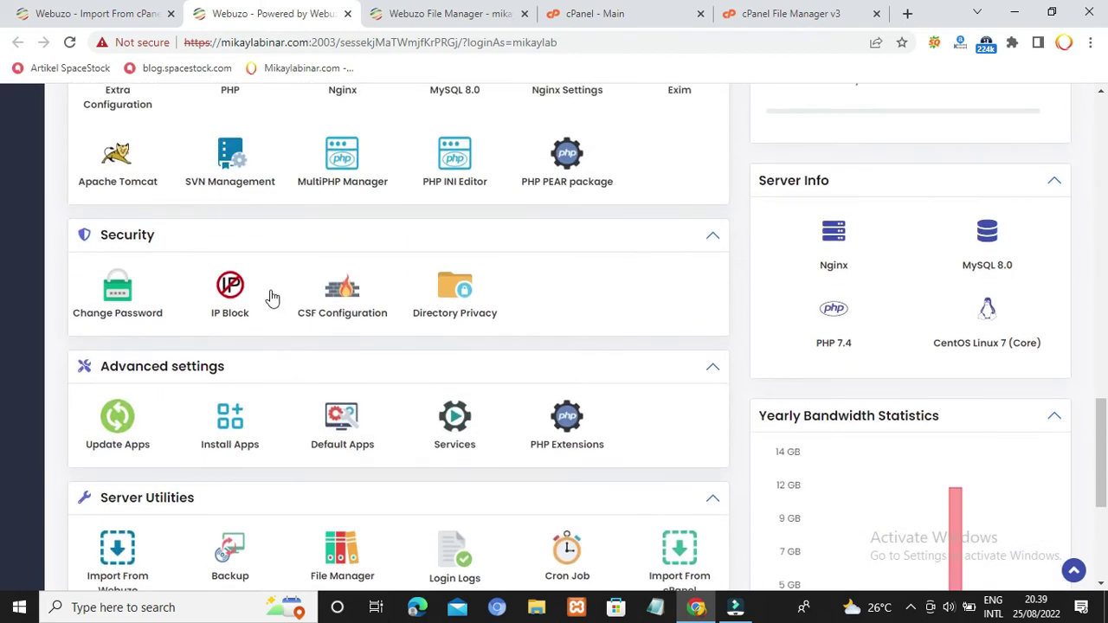
{"action": "scroll", "coordinate": [632, 329], "scroll_direction": "up", "scroll_amount": 4}
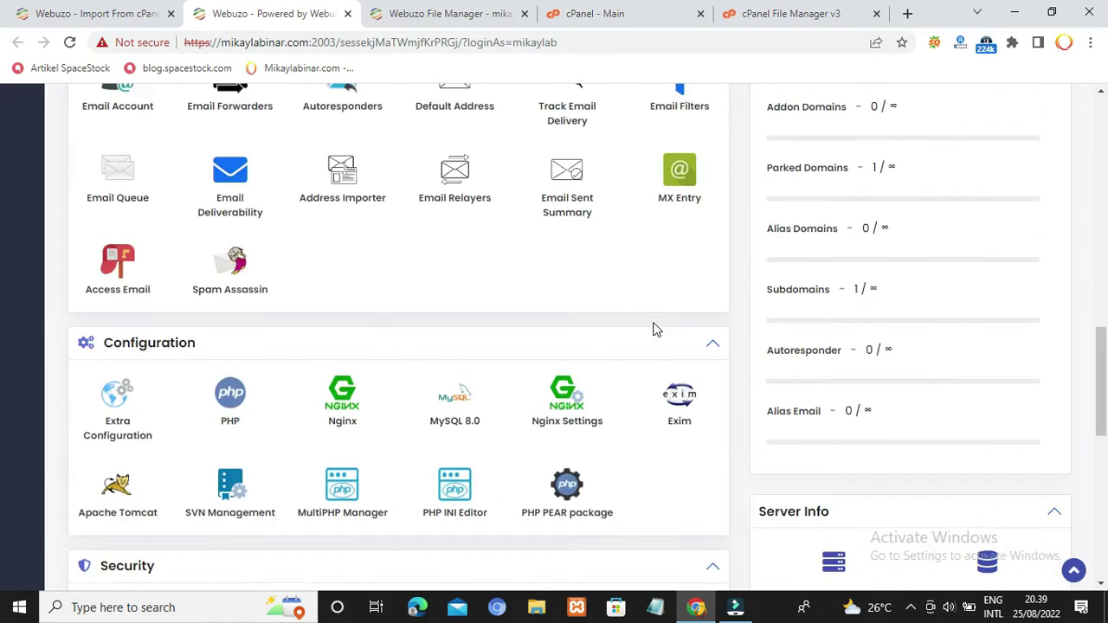
{"action": "scroll", "coordinate": [654, 329], "scroll_direction": "up", "scroll_amount": 3}
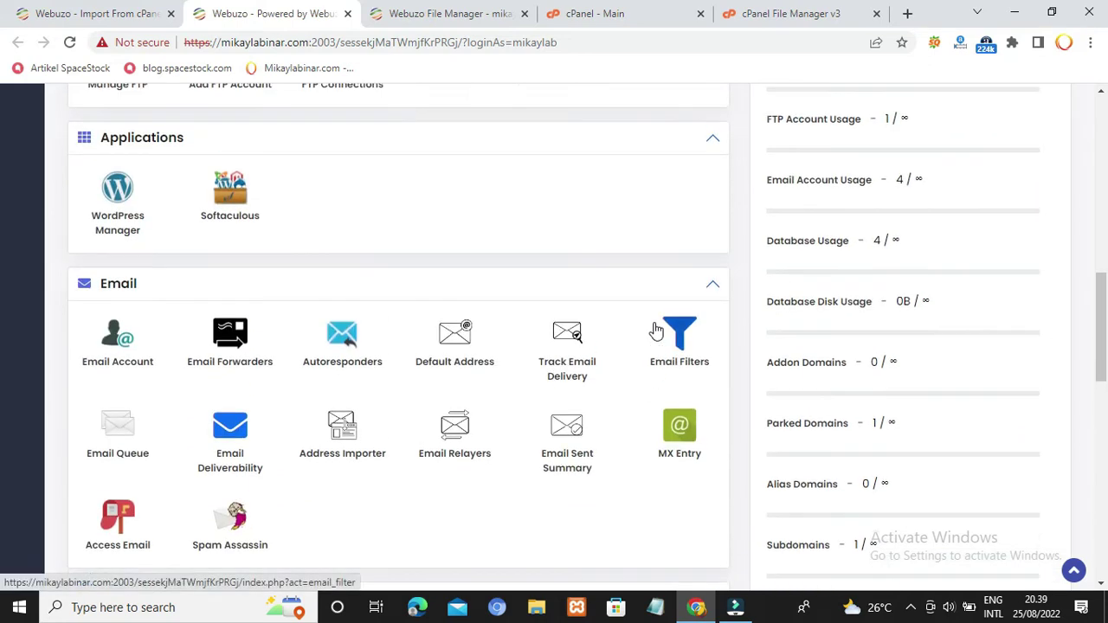
{"action": "scroll", "coordinate": [655, 327], "scroll_direction": "up", "scroll_amount": 1}
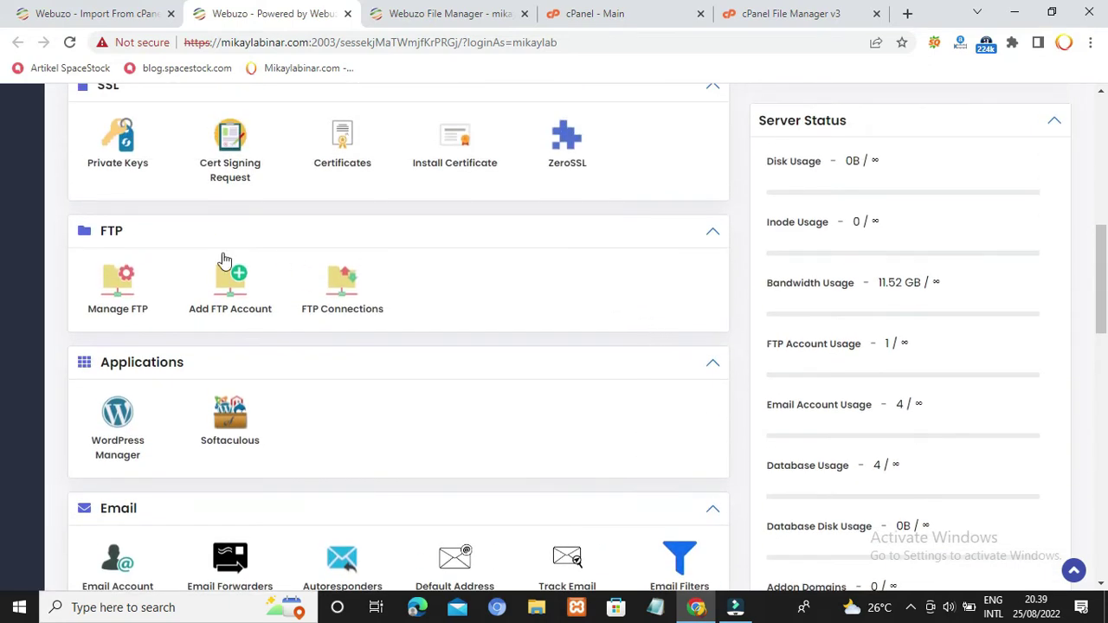
{"action": "scroll", "coordinate": [602, 401], "scroll_direction": "up", "scroll_amount": 2}
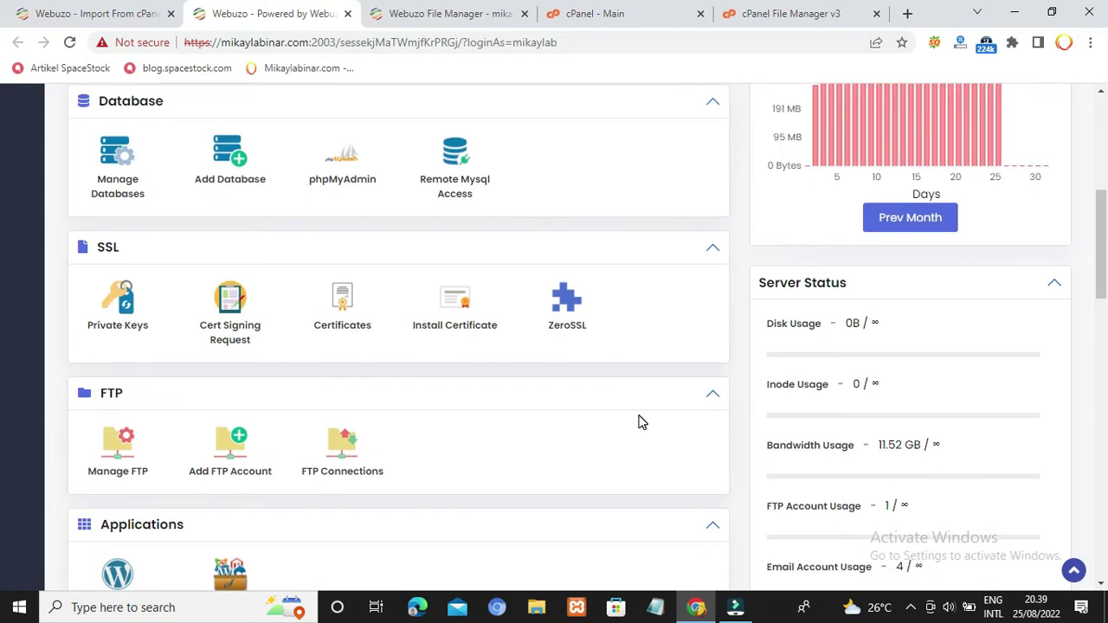
{"action": "scroll", "coordinate": [628, 421], "scroll_direction": "up", "scroll_amount": 2}
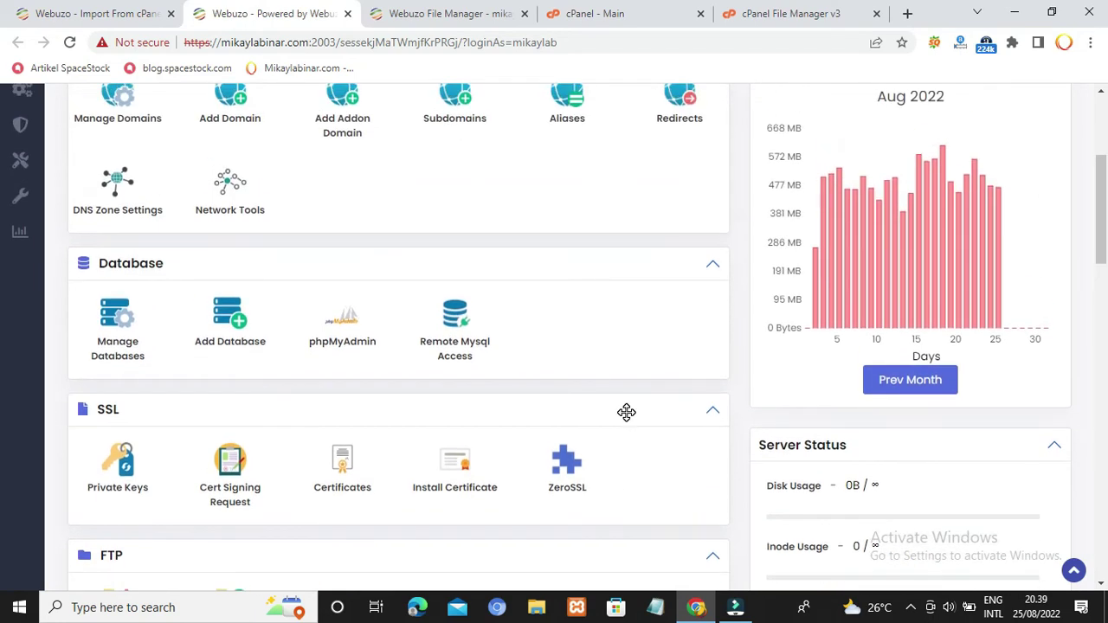
{"action": "left_click", "coordinate": [115, 337]}
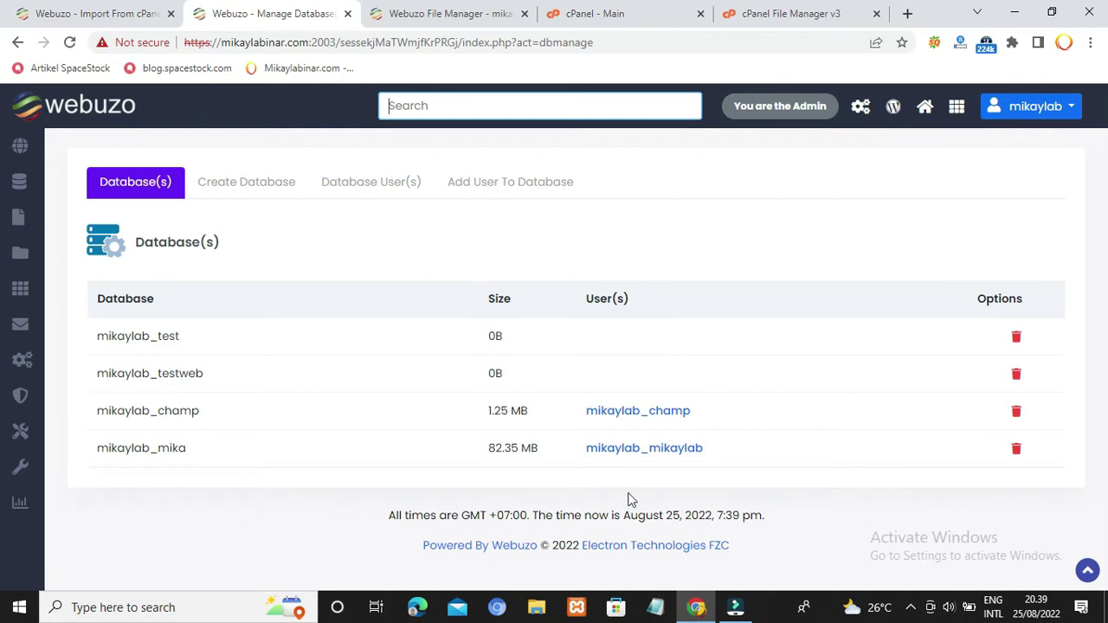
Step: Review cPanel's MySQL® Databases page from the cPanel home page
{"action": "left_click", "coordinate": [778, 14]}
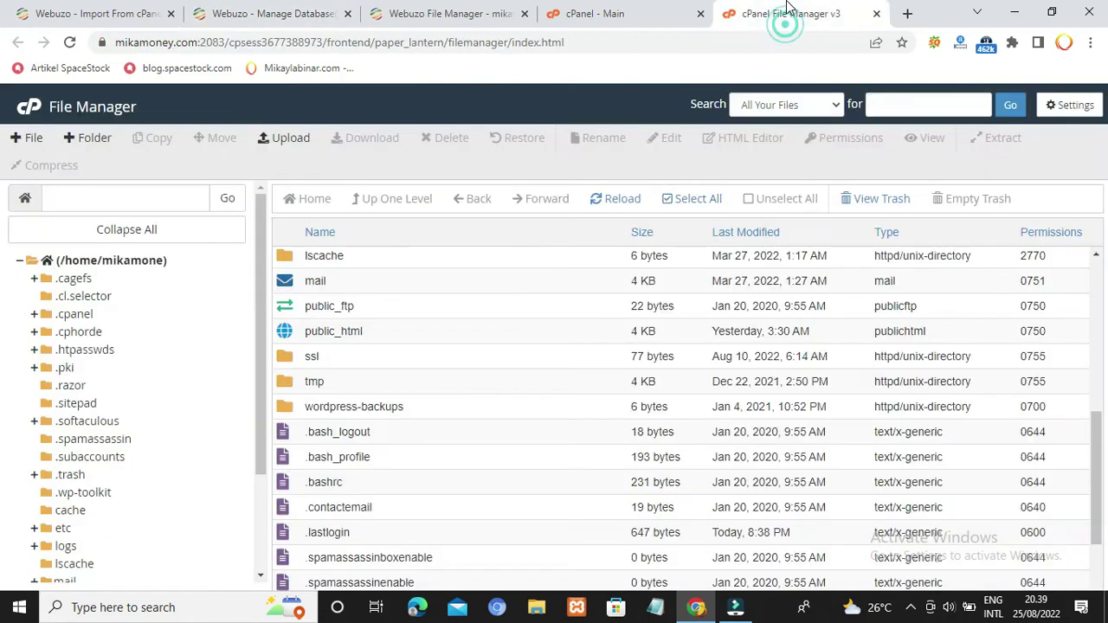
{"action": "left_click", "coordinate": [590, 13]}
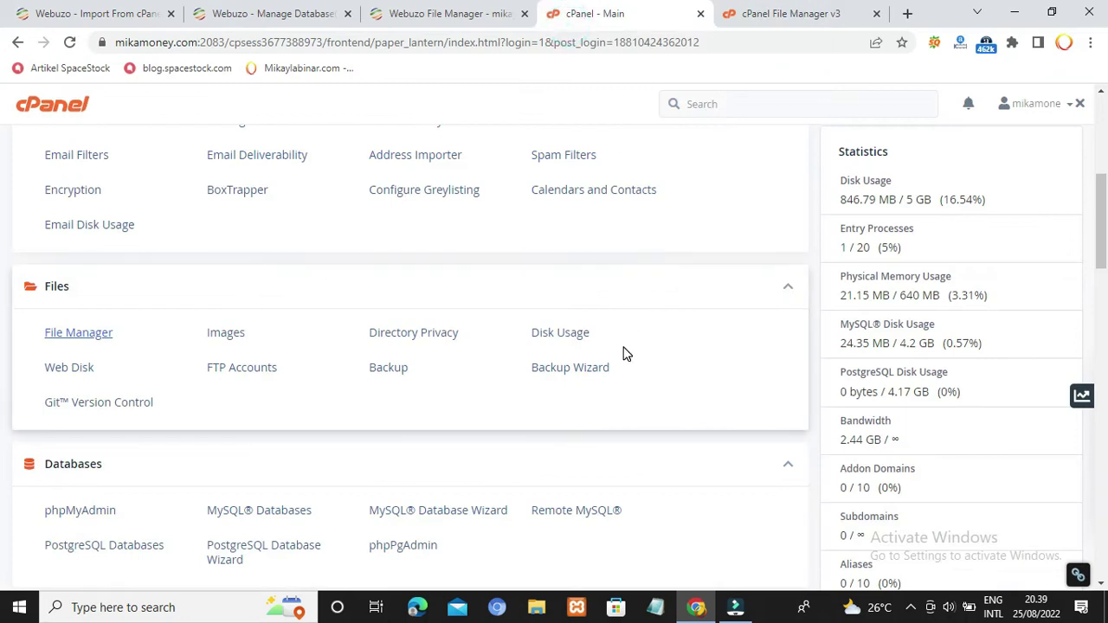
{"action": "scroll", "coordinate": [623, 353], "scroll_direction": "down", "scroll_amount": 2}
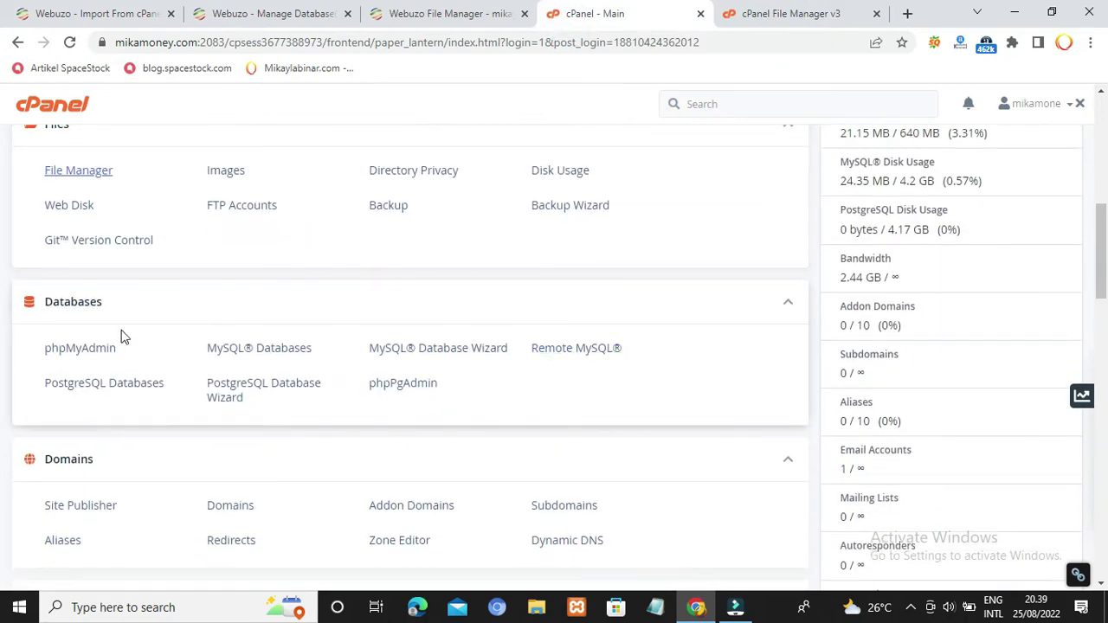
{"action": "left_click", "coordinate": [277, 351]}
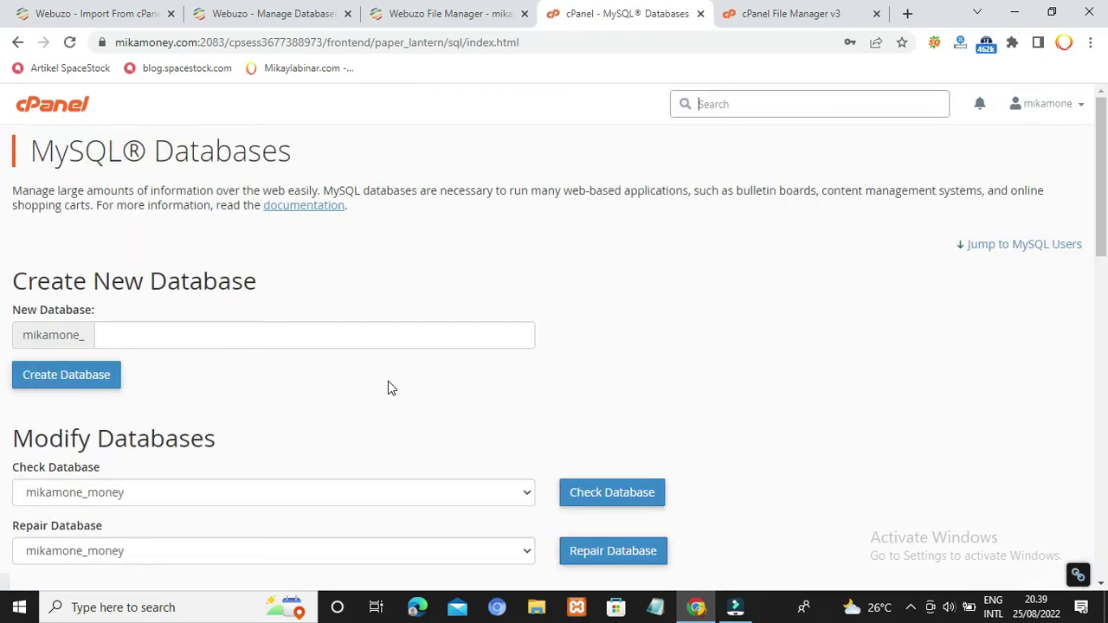
{"action": "scroll", "coordinate": [769, 391], "scroll_direction": "down", "scroll_amount": 4}
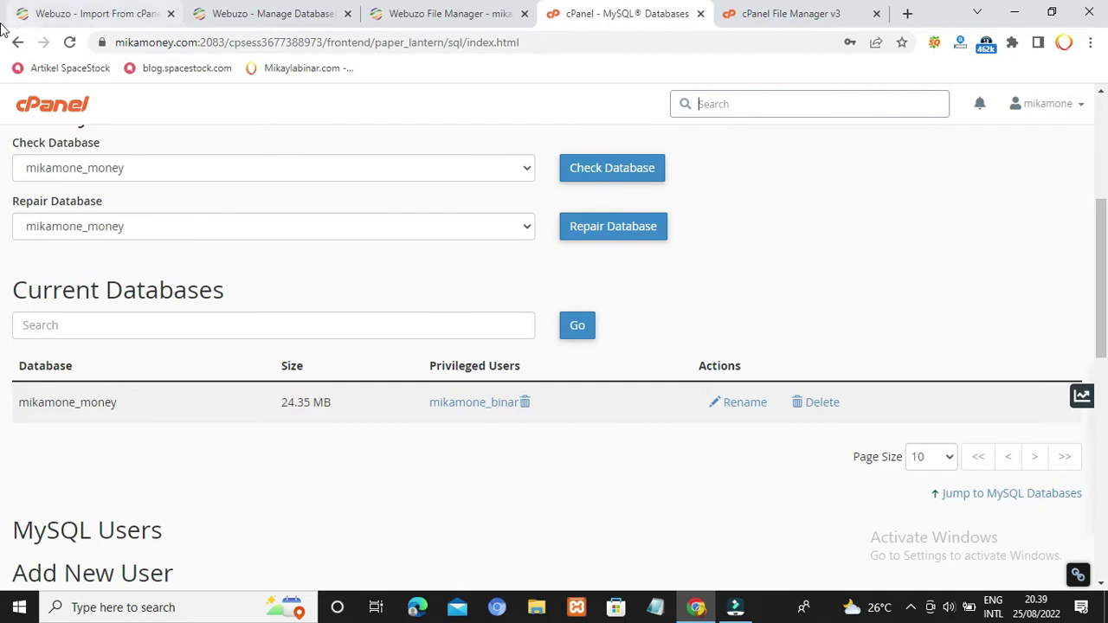
Step: Go back to cPanel home and open phpMyAdmin, listing mikamone_money on MySQL 5.7.39
{"action": "left_click", "coordinate": [17, 42]}
{"action": "scroll", "coordinate": [73, 354], "scroll_direction": "down", "scroll_amount": 1}
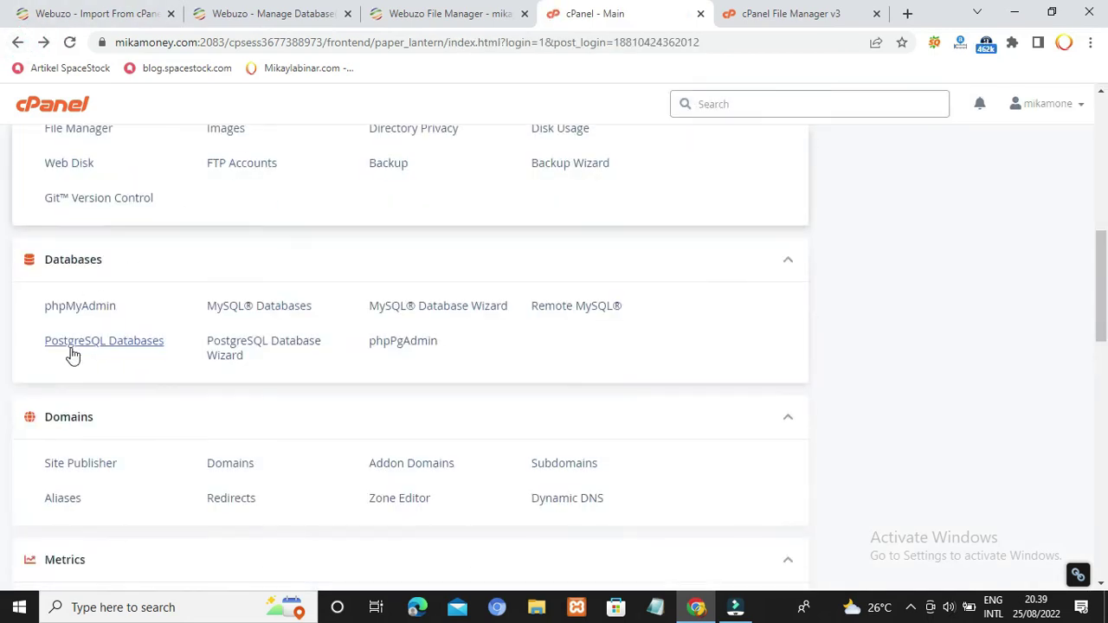
{"action": "left_click", "coordinate": [83, 310]}
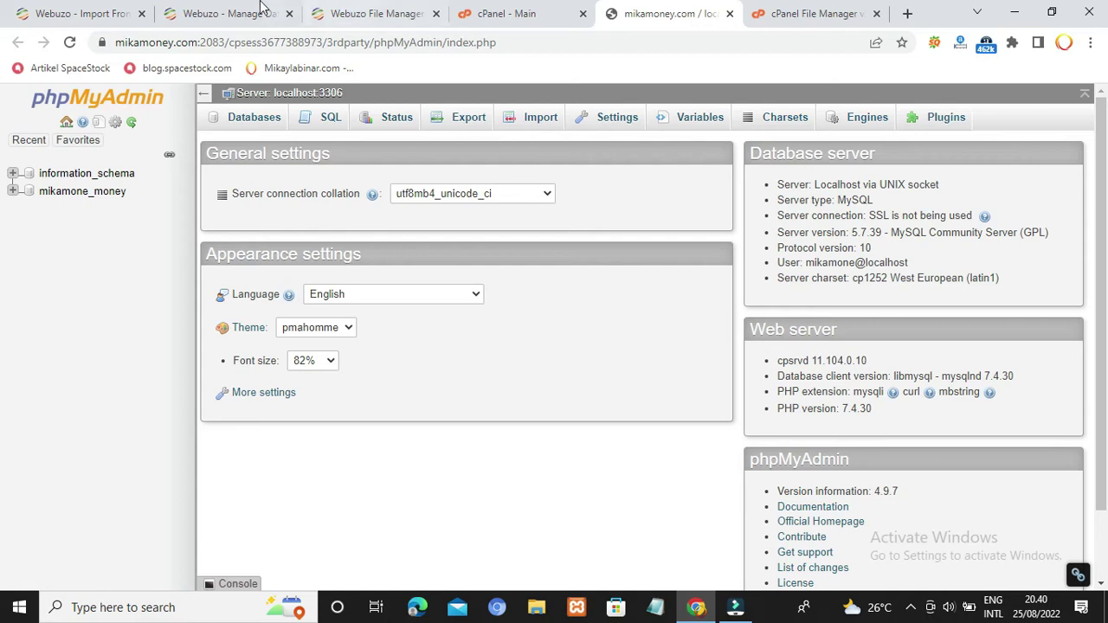
Step: Go back from Manage Databases to the Webuzo dashboard and open Webuzo's phpMyAdmin on MySQL 8.0.30
{"action": "left_click", "coordinate": [362, 9]}
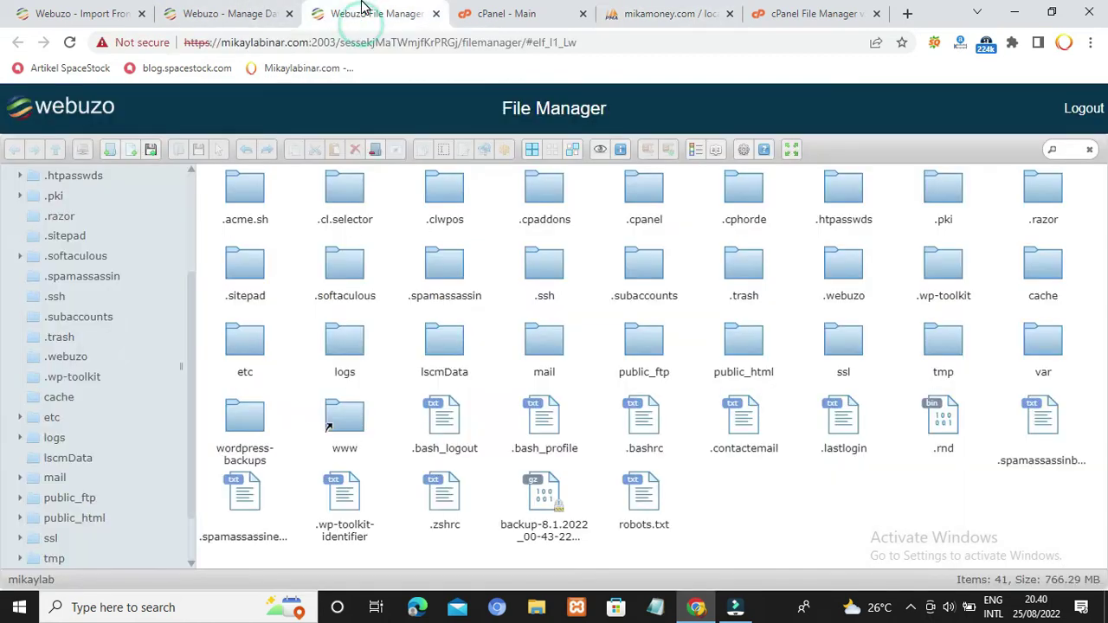
{"action": "left_click", "coordinate": [238, 10]}
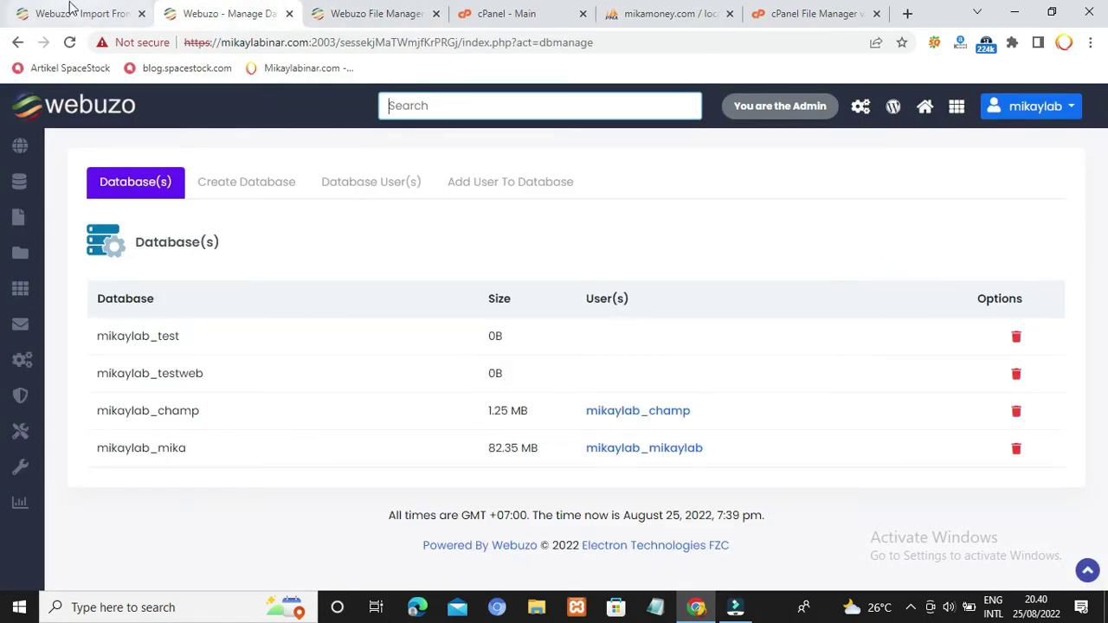
{"action": "left_click", "coordinate": [16, 43]}
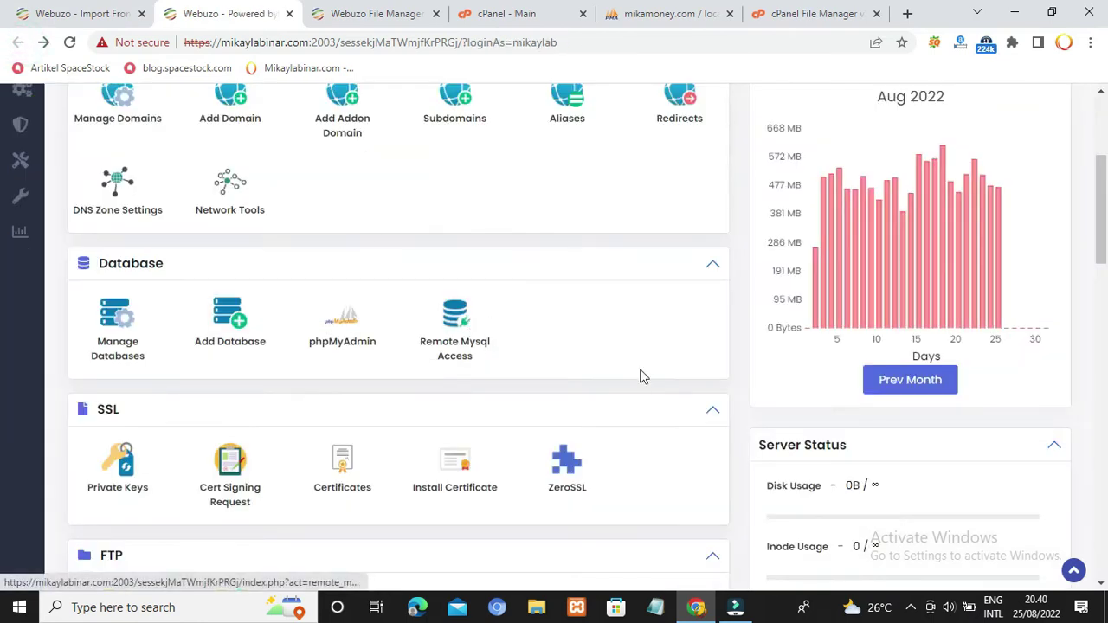
{"action": "left_click", "coordinate": [343, 343]}
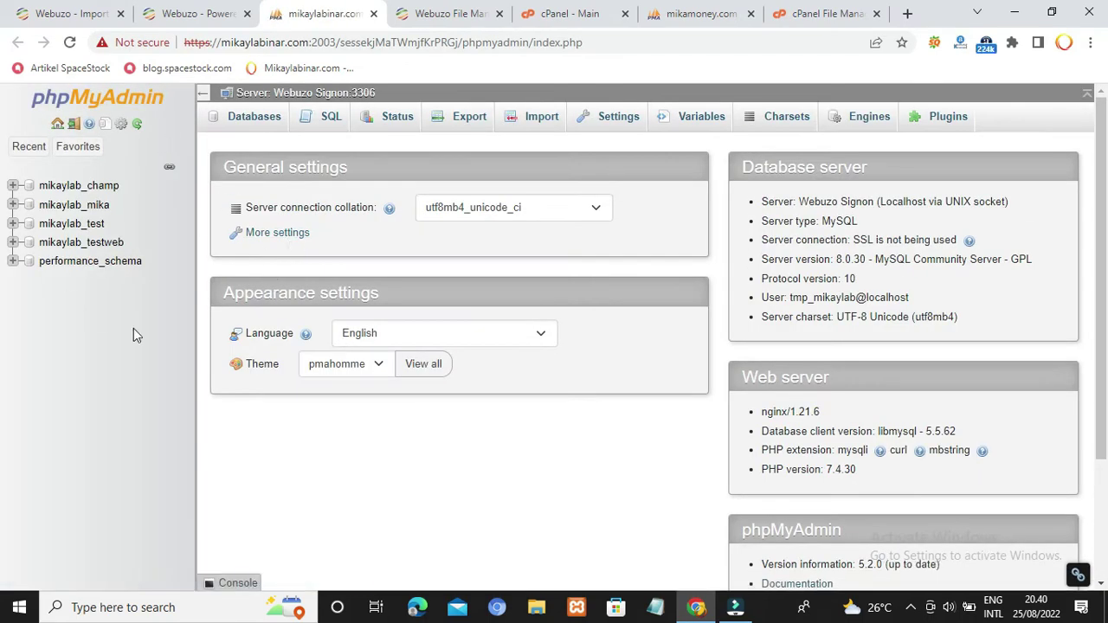
Step: Close the Webuzo phpMyAdmin, cPanel phpMyAdmin and cPanel File Manager tabs
{"action": "left_click", "coordinate": [374, 14]}
{"action": "left_click", "coordinate": [569, 16]}
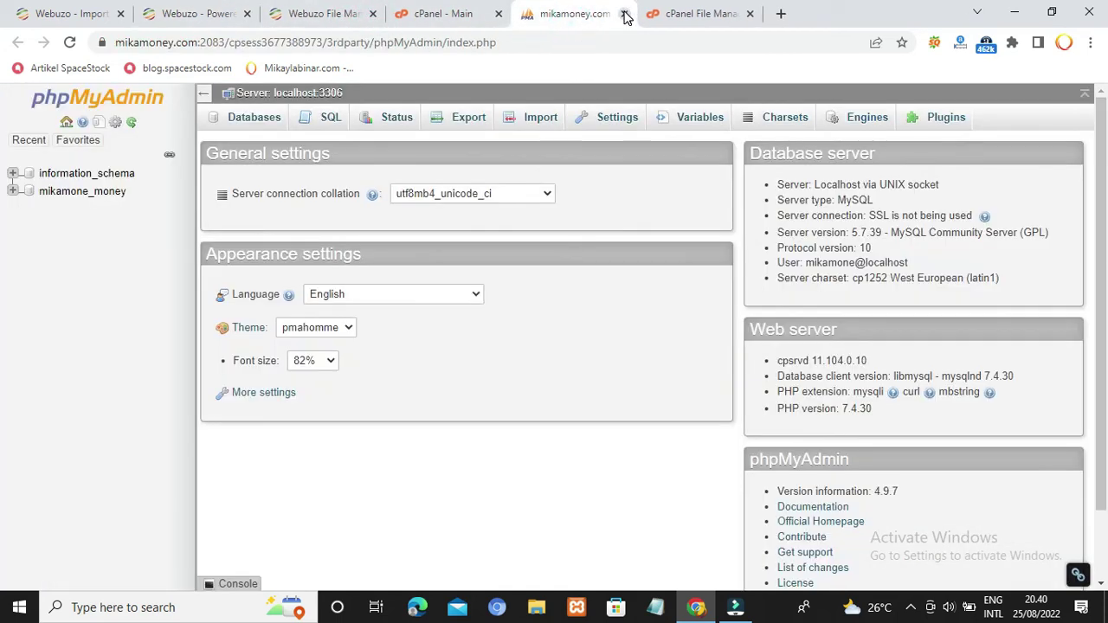
{"action": "left_click", "coordinate": [625, 14]}
{"action": "left_click", "coordinate": [624, 14]}
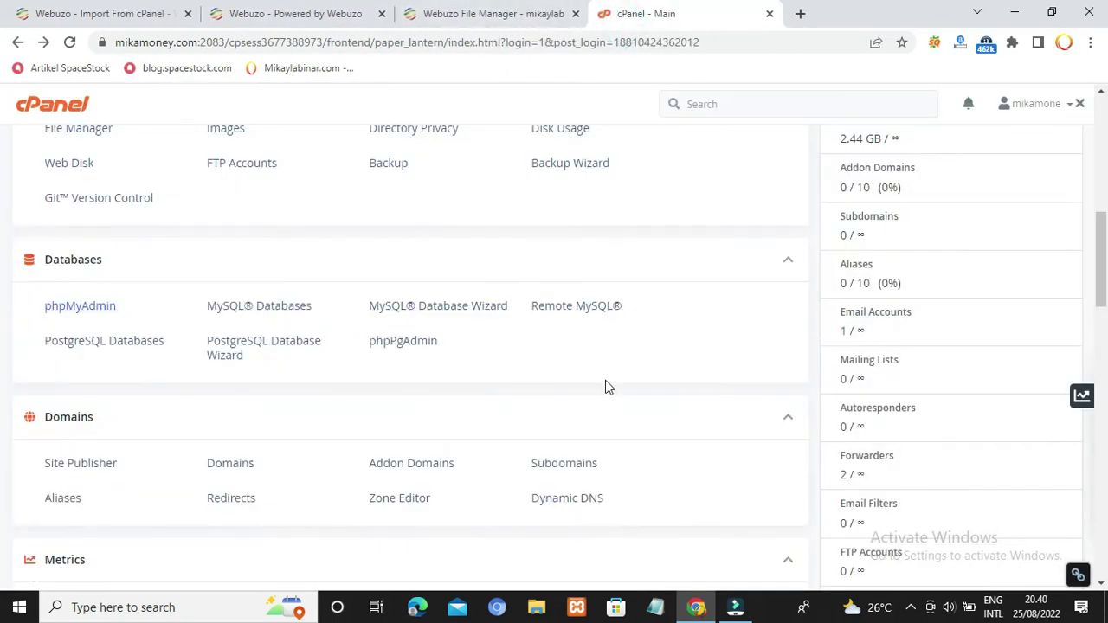
Step: Close the Webuzo File Manager tab and bring up the Webuzo Import From cPanel page
{"action": "scroll", "coordinate": [650, 413], "scroll_direction": "up", "scroll_amount": 6}
{"action": "left_click", "coordinate": [346, 8]}
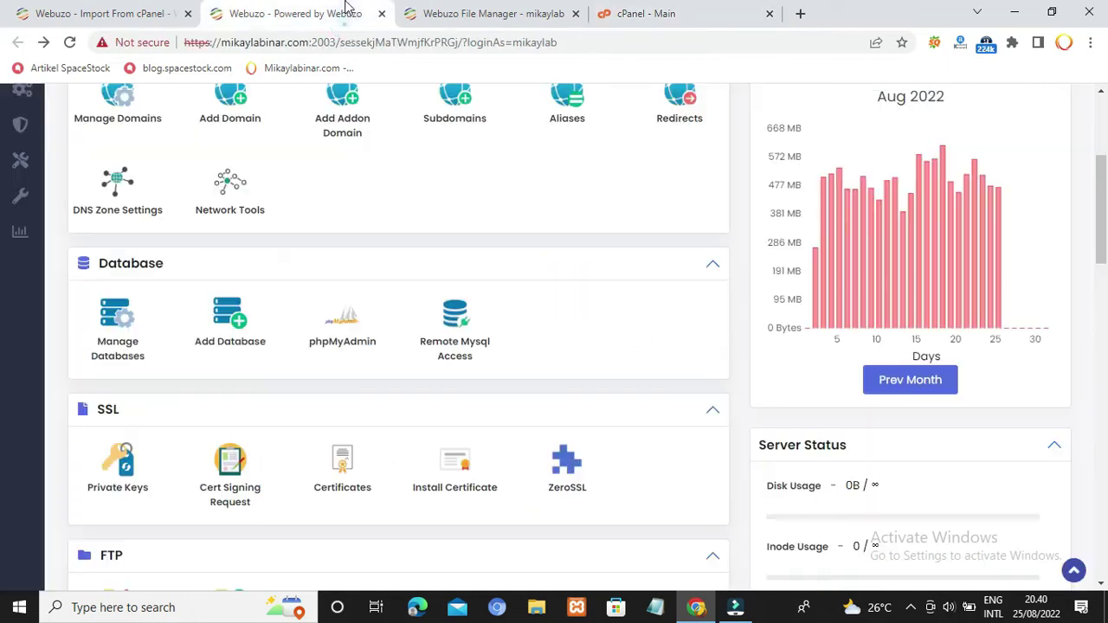
{"action": "scroll", "coordinate": [594, 391], "scroll_direction": "up", "scroll_amount": 3}
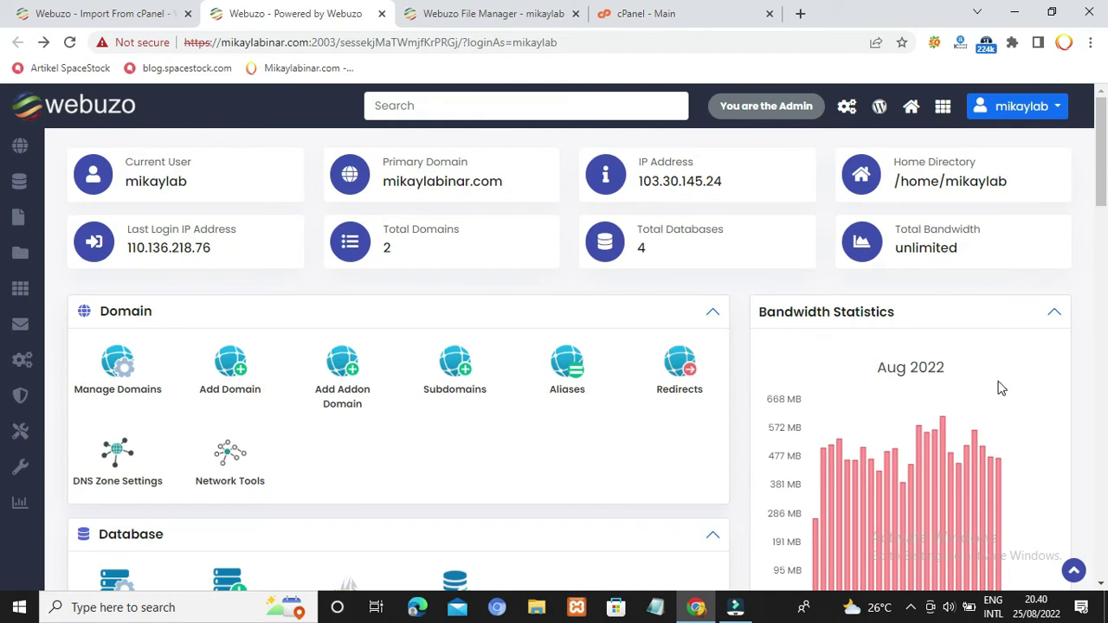
{"action": "left_click", "coordinate": [575, 14]}
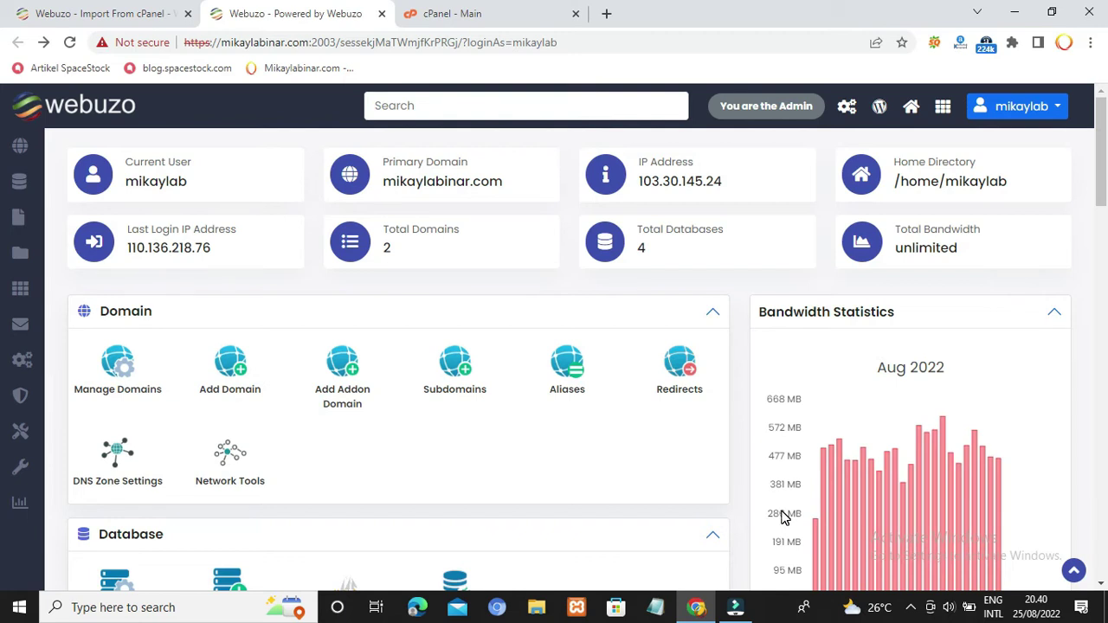
{"action": "left_click", "coordinate": [111, 7]}
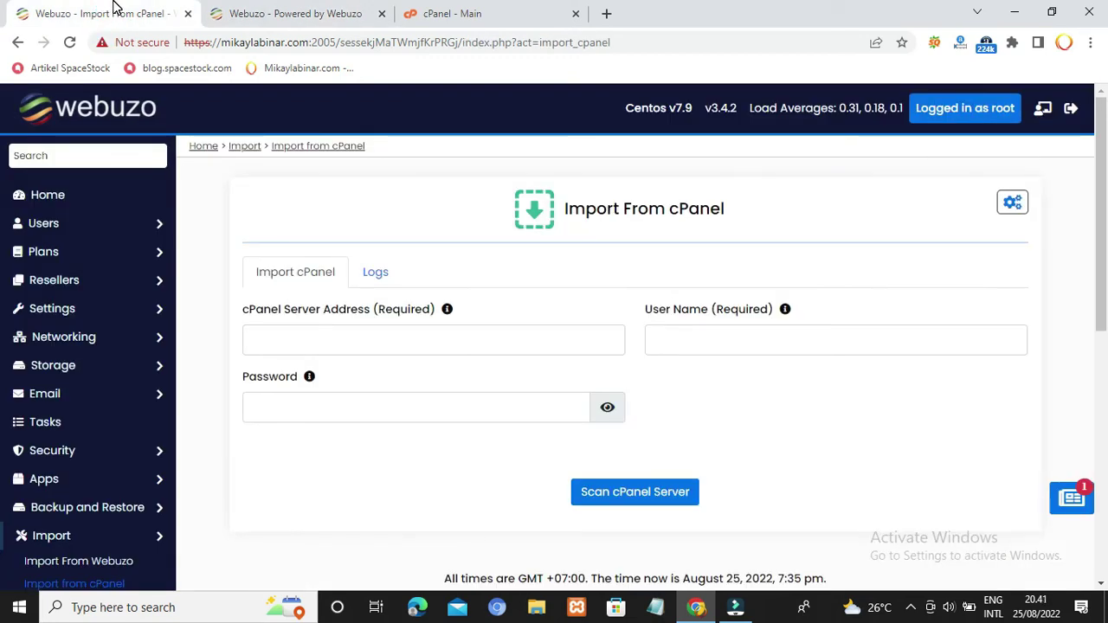
{"action": "left_click", "coordinate": [285, 12]}
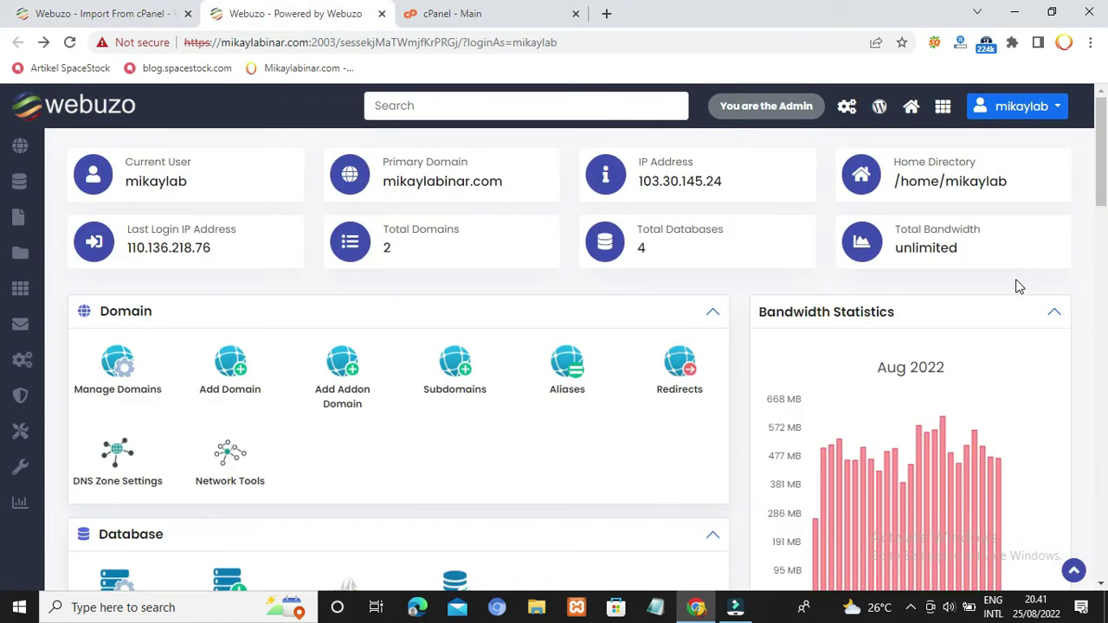
{"action": "scroll", "coordinate": [1048, 326], "scroll_direction": "down", "scroll_amount": 1}
{"action": "scroll", "coordinate": [1046, 323], "scroll_direction": "up", "scroll_amount": 1}
{"action": "scroll", "coordinate": [431, 322], "scroll_direction": "down", "scroll_amount": 5}
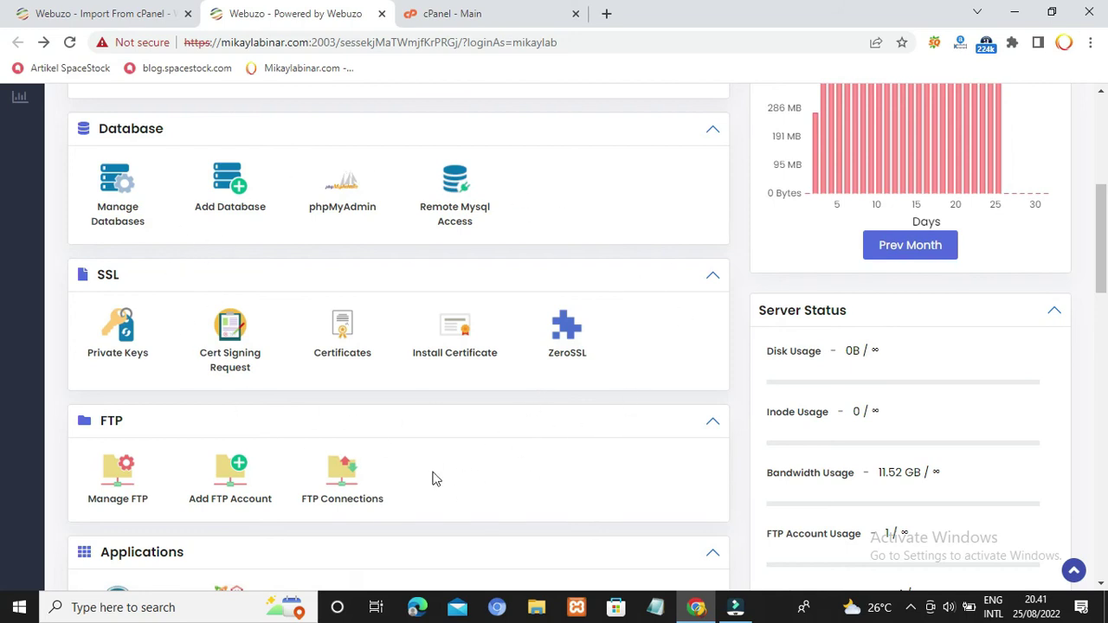
{"action": "scroll", "coordinate": [514, 445], "scroll_direction": "down", "scroll_amount": 5}
{"action": "left_click", "coordinate": [97, 11]}
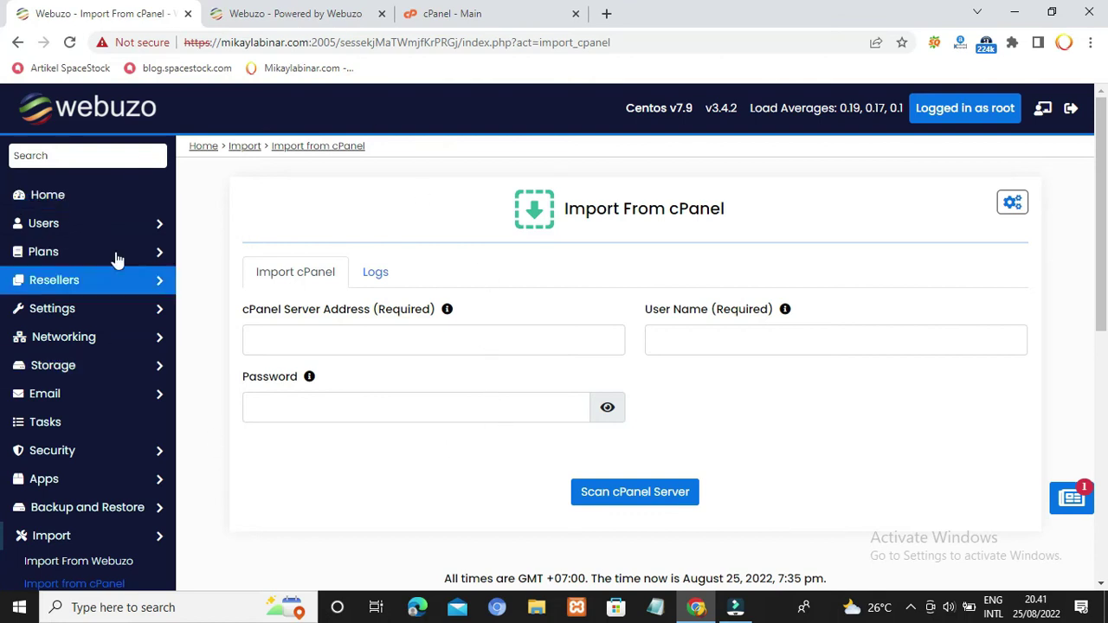
{"action": "left_click", "coordinate": [153, 227]}
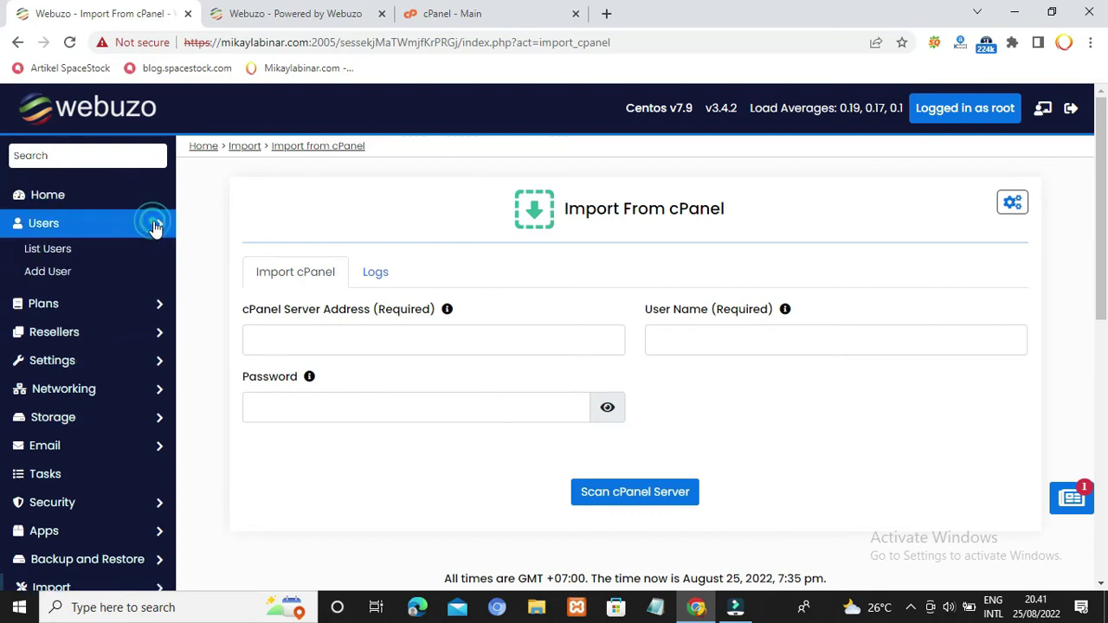
{"action": "left_click", "coordinate": [48, 274]}
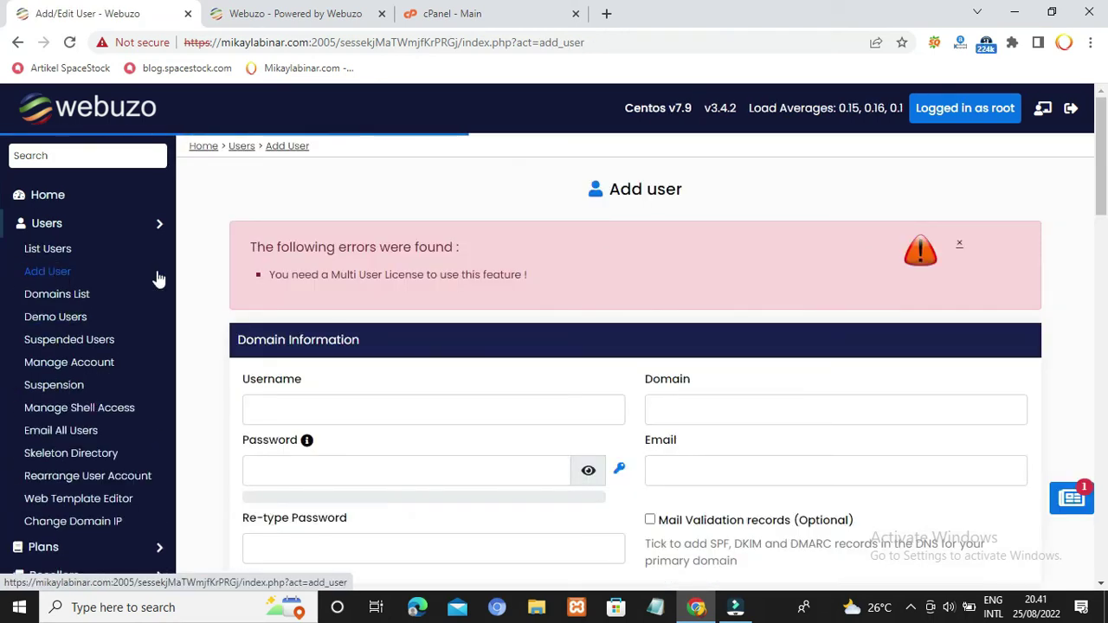
{"action": "scroll", "coordinate": [522, 306], "scroll_direction": "down", "scroll_amount": 2}
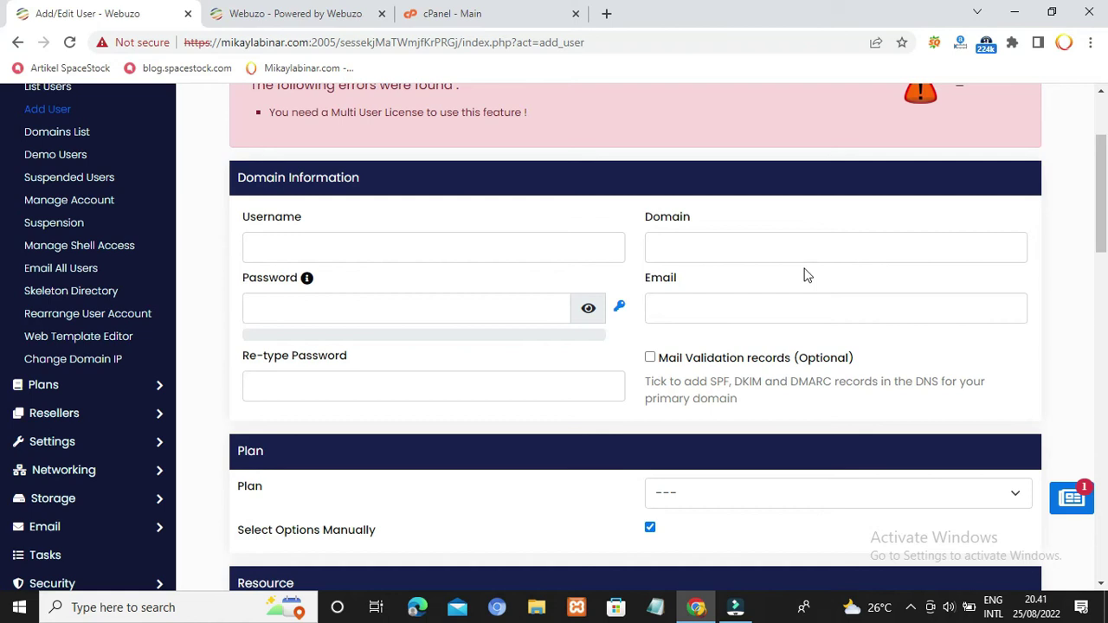
{"action": "scroll", "coordinate": [1087, 416], "scroll_direction": "down", "scroll_amount": 3}
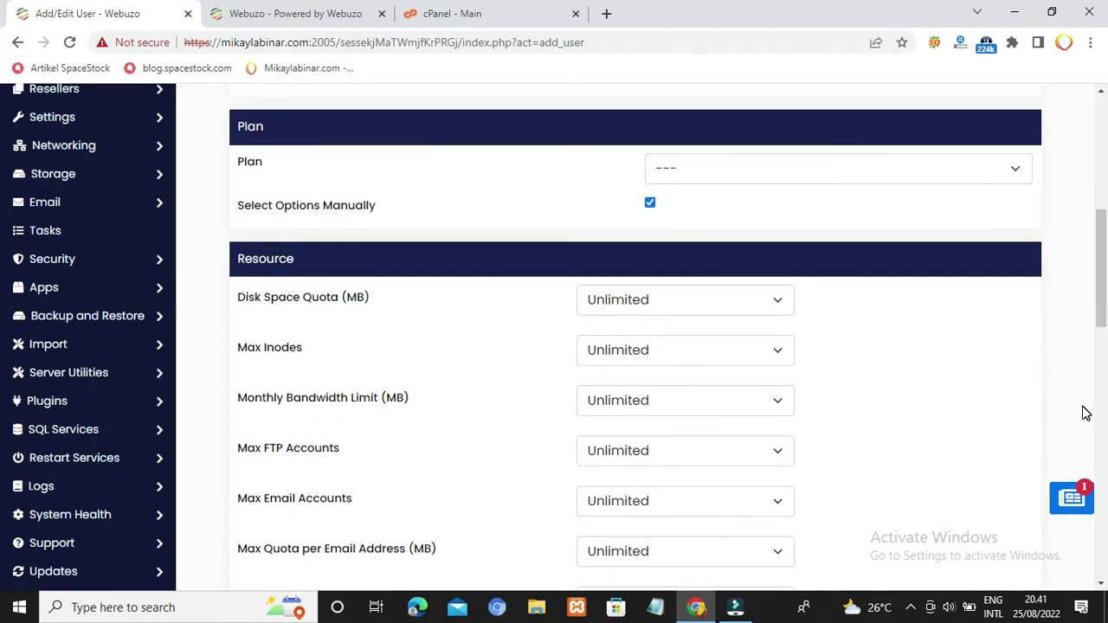
{"action": "scroll", "coordinate": [1087, 414], "scroll_direction": "down", "scroll_amount": 3}
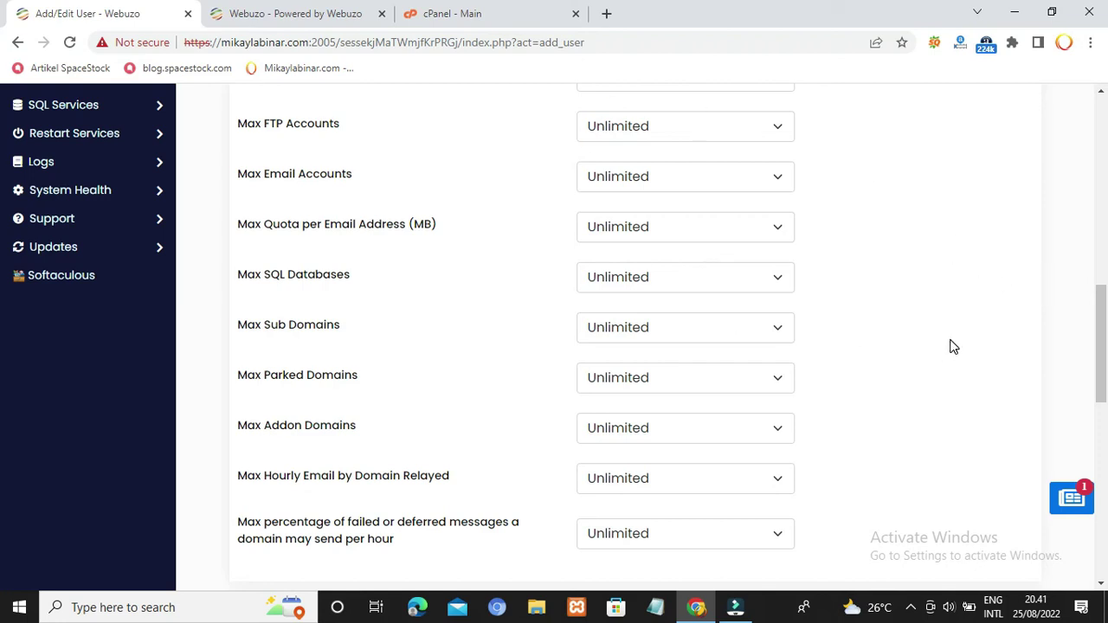
{"action": "scroll", "coordinate": [952, 346], "scroll_direction": "down", "scroll_amount": 2}
{"action": "scroll", "coordinate": [948, 333], "scroll_direction": "down", "scroll_amount": 2}
{"action": "scroll", "coordinate": [949, 333], "scroll_direction": "down", "scroll_amount": 3}
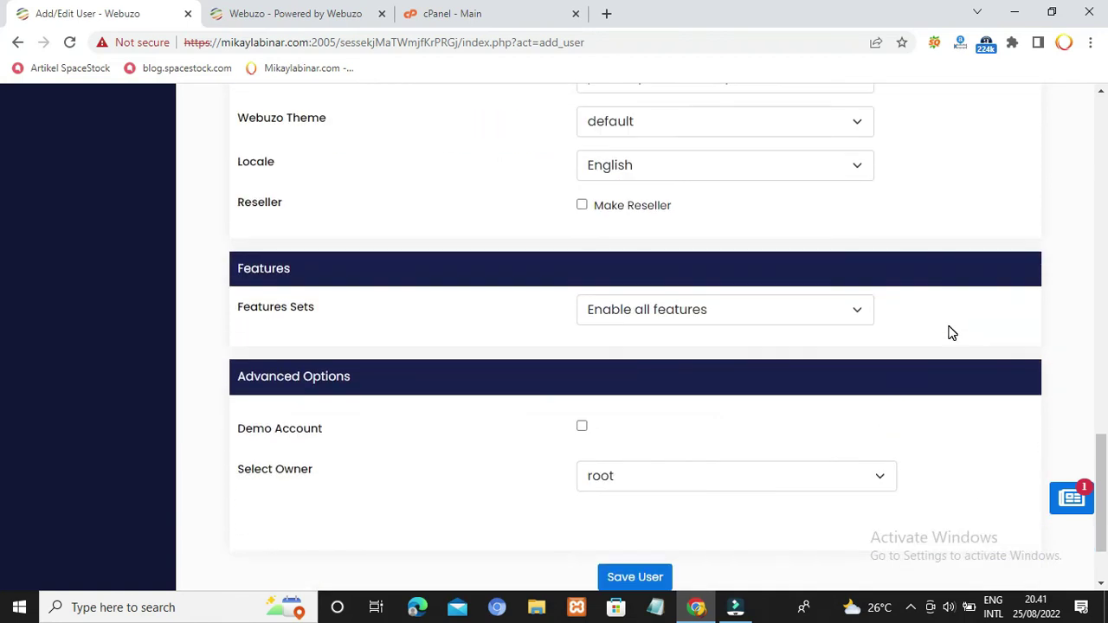
{"action": "scroll", "coordinate": [949, 333], "scroll_direction": "up", "scroll_amount": 12}
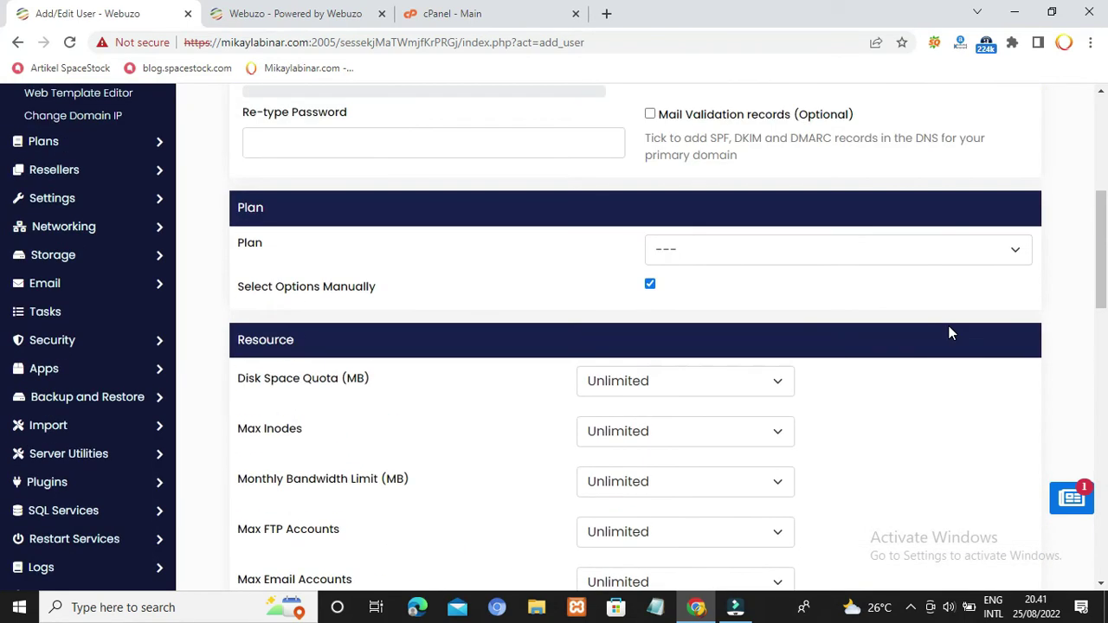
{"action": "scroll", "coordinate": [948, 333], "scroll_direction": "down", "scroll_amount": 10}
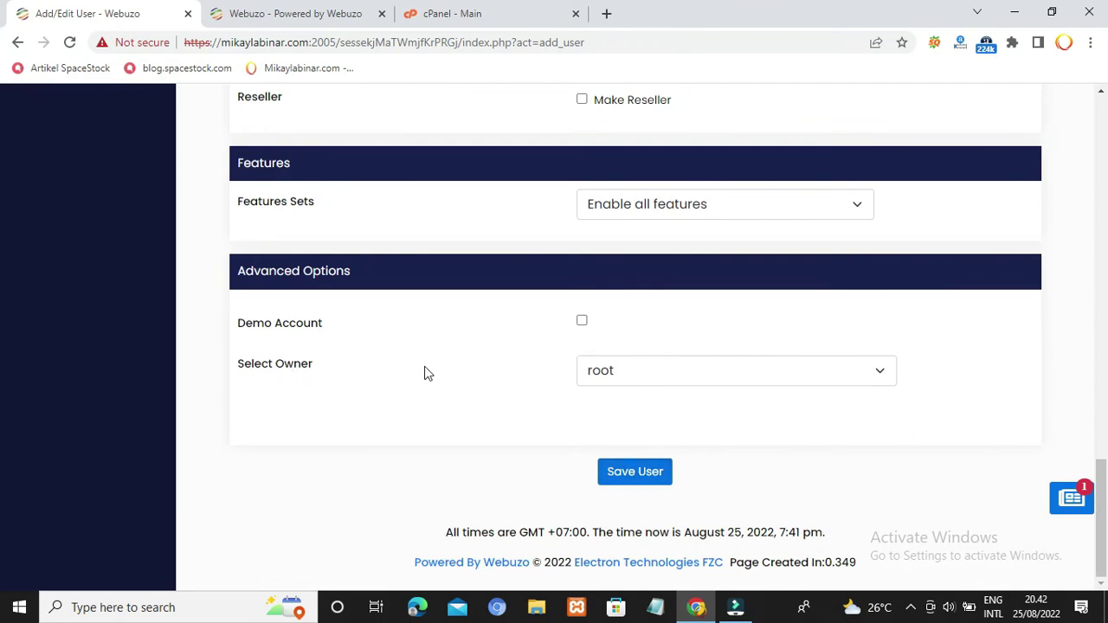
{"action": "left_click", "coordinate": [886, 374]}
{"action": "left_click", "coordinate": [1017, 368]}
{"action": "left_click_drag", "start_coordinate": [1102, 489], "coordinate": [1101, 117]}
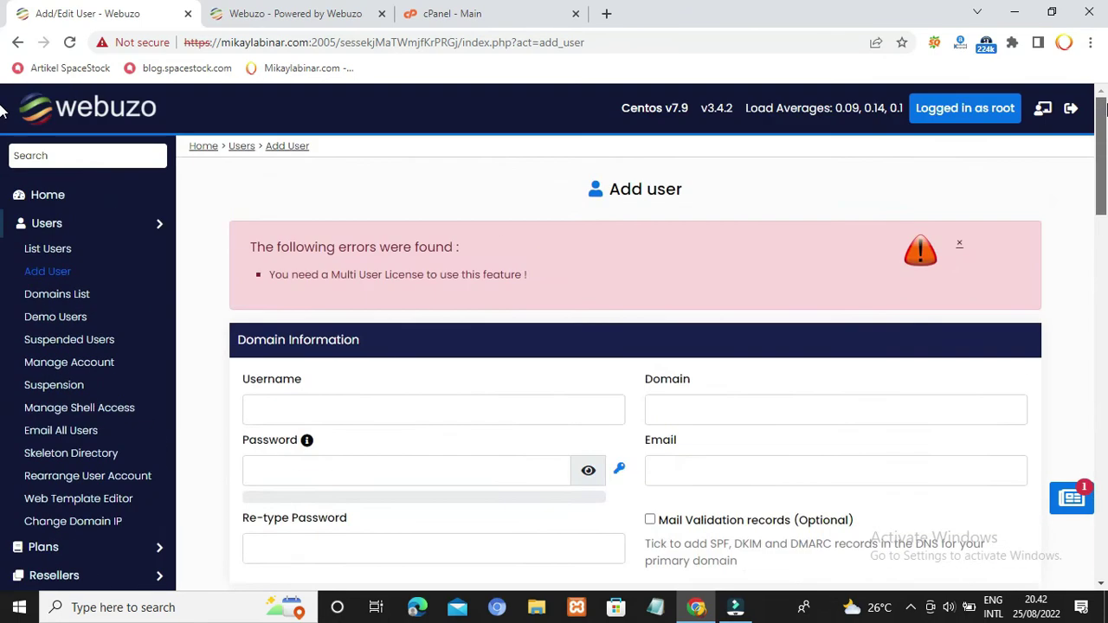
Step: List Webuzo's hosting users and open the single user's mikaylabinar.com Enduser Panel in a new tab
{"action": "left_click", "coordinate": [47, 250]}
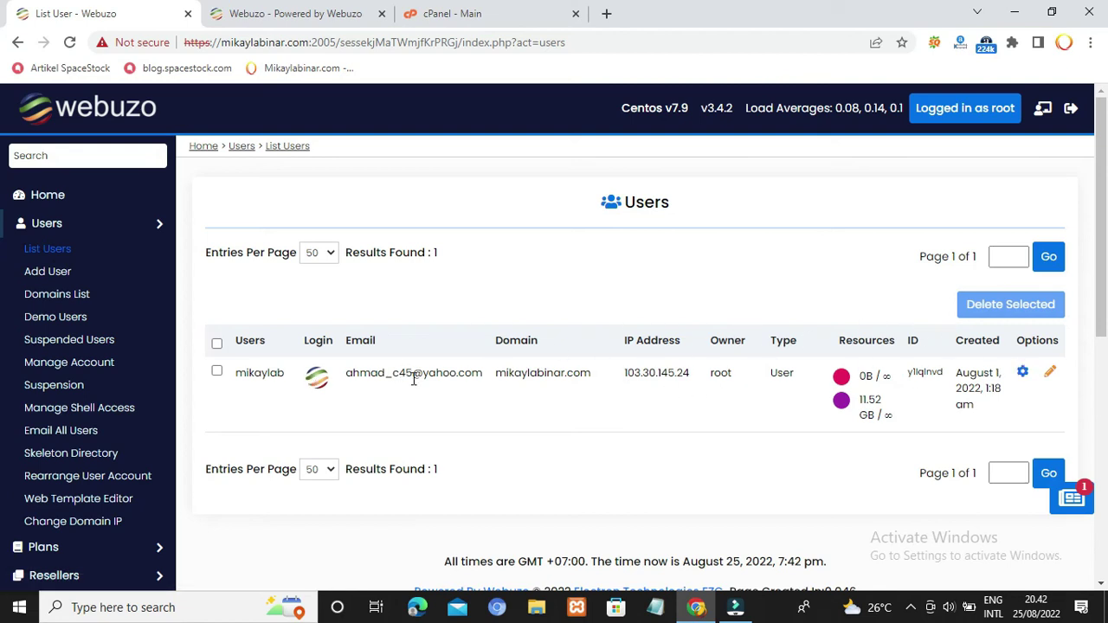
{"action": "left_click", "coordinate": [1045, 112]}
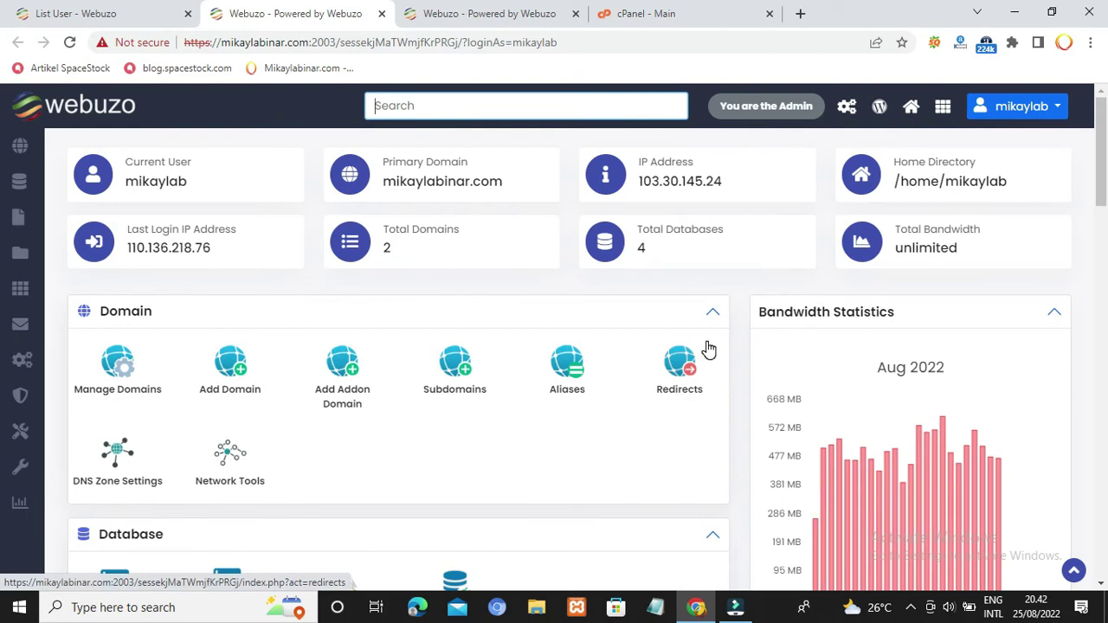
{"action": "left_click", "coordinate": [630, 11]}
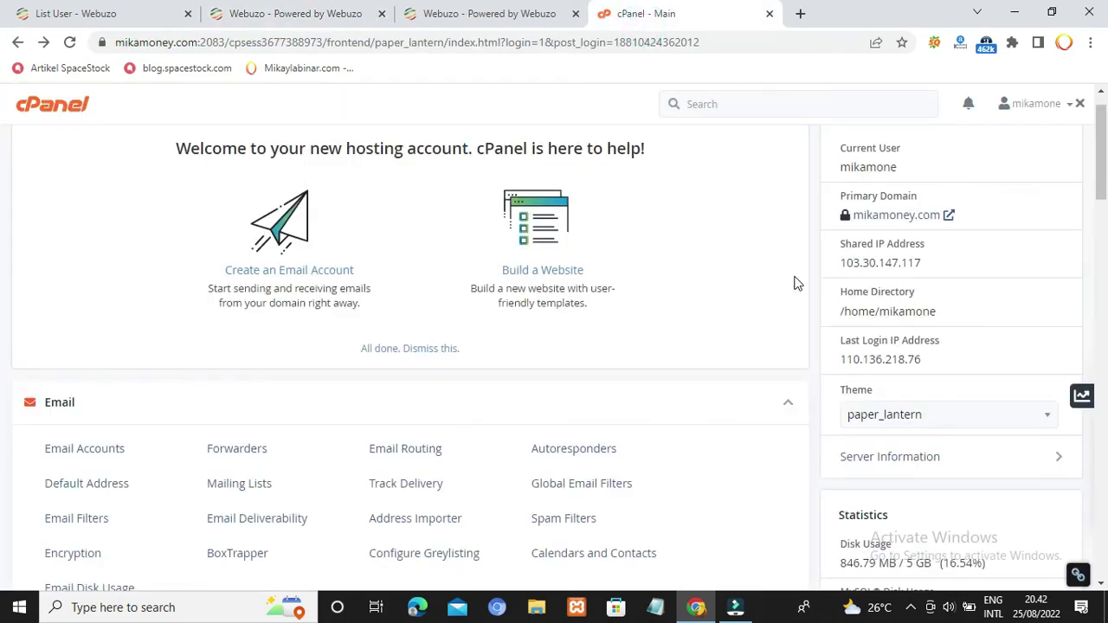
{"action": "scroll", "coordinate": [745, 362], "scroll_direction": "down", "scroll_amount": 3}
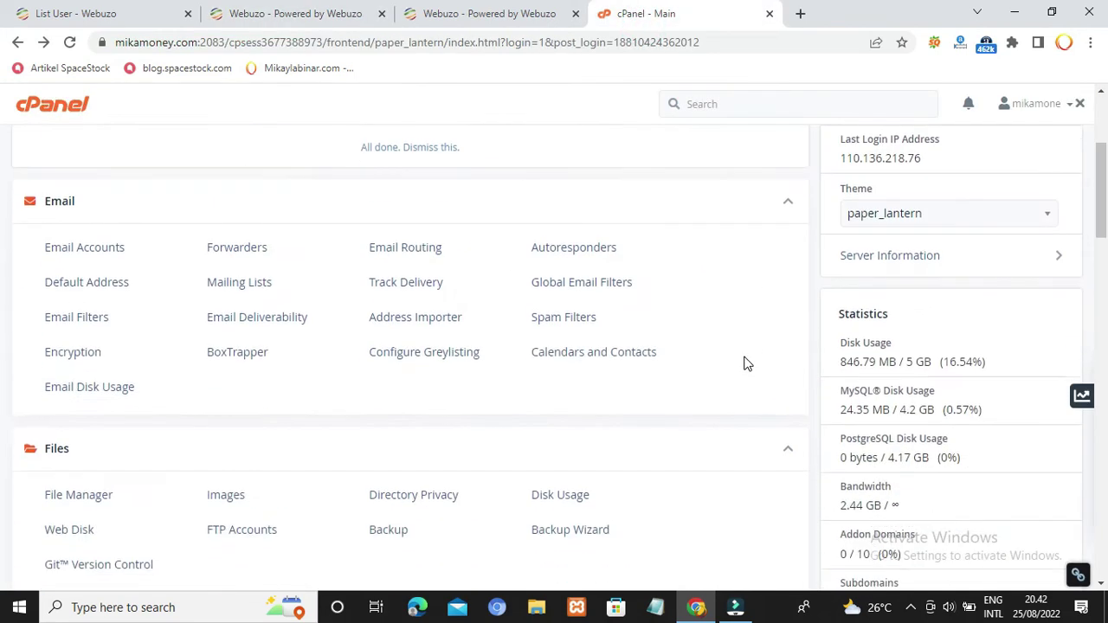
{"action": "scroll", "coordinate": [744, 362], "scroll_direction": "down", "scroll_amount": 9}
{"action": "scroll", "coordinate": [744, 356], "scroll_direction": "up", "scroll_amount": 3}
{"action": "scroll", "coordinate": [744, 356], "scroll_direction": "up", "scroll_amount": 10}
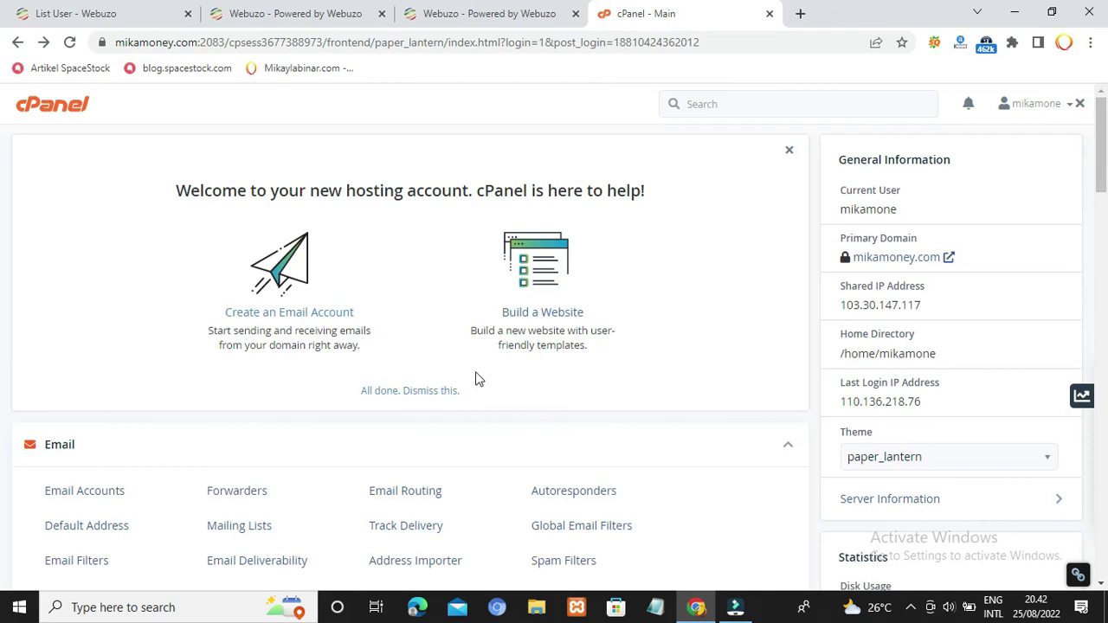
{"action": "scroll", "coordinate": [476, 378], "scroll_direction": "down", "scroll_amount": 10}
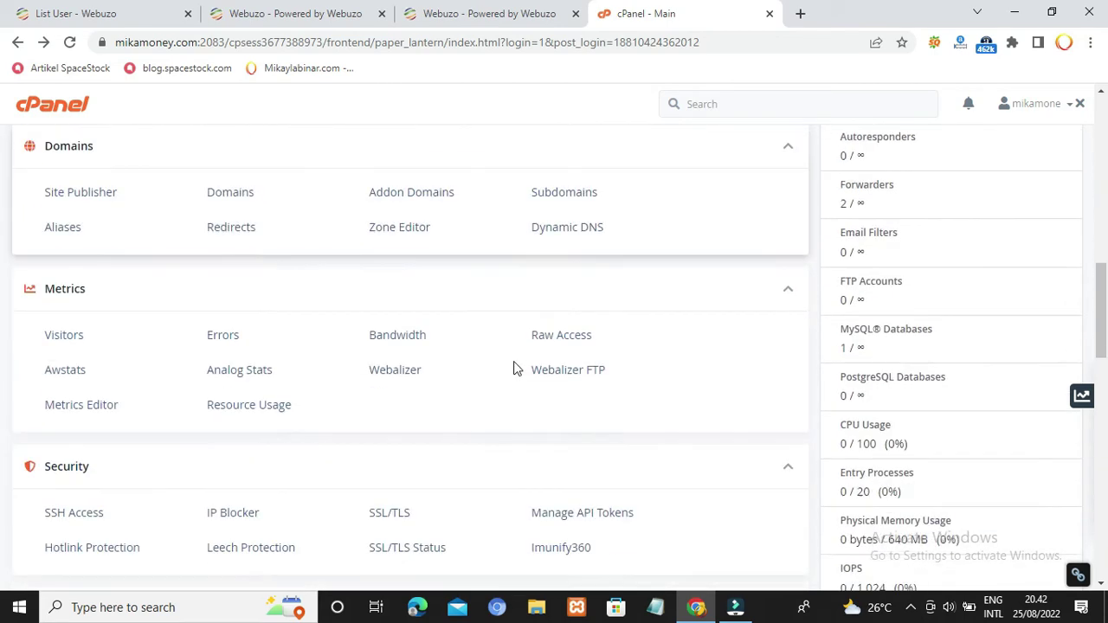
{"action": "scroll", "coordinate": [513, 370], "scroll_direction": "down", "scroll_amount": 1}
{"action": "scroll", "coordinate": [458, 289], "scroll_direction": "down", "scroll_amount": 2}
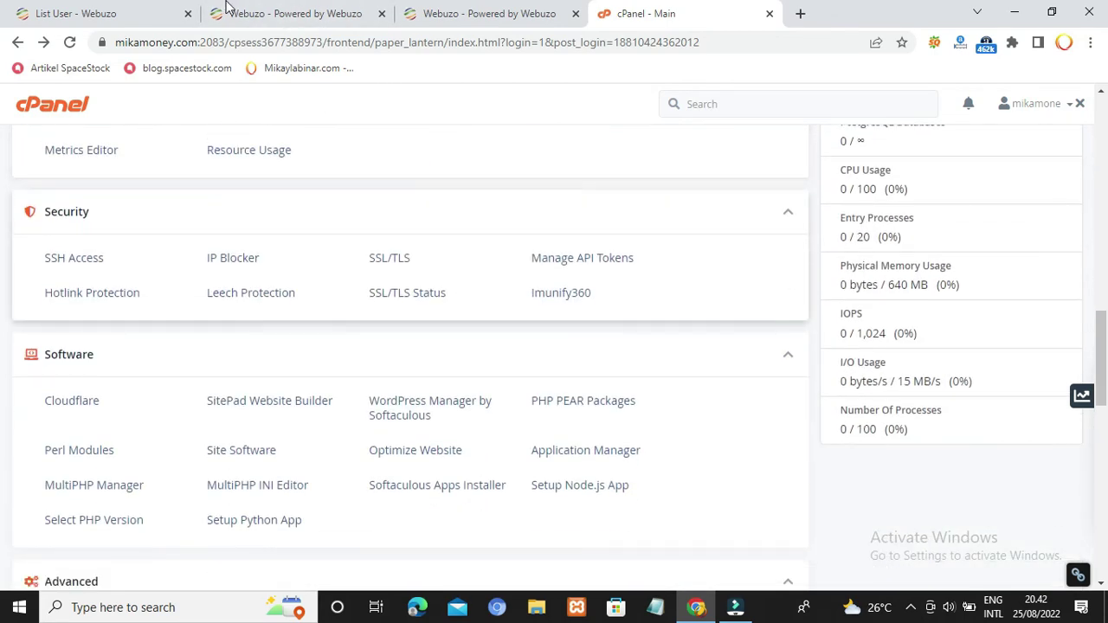
{"action": "left_click", "coordinate": [227, 10]}
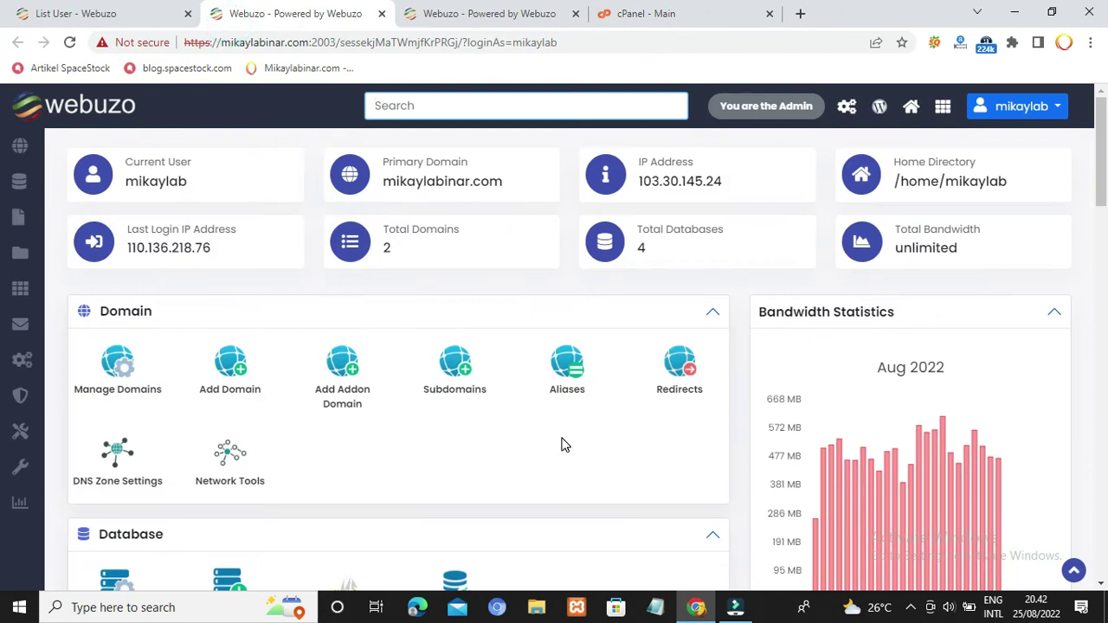
{"action": "scroll", "coordinate": [562, 444], "scroll_direction": "down", "scroll_amount": 3}
{"action": "middle_click", "coordinate": [561, 438]}
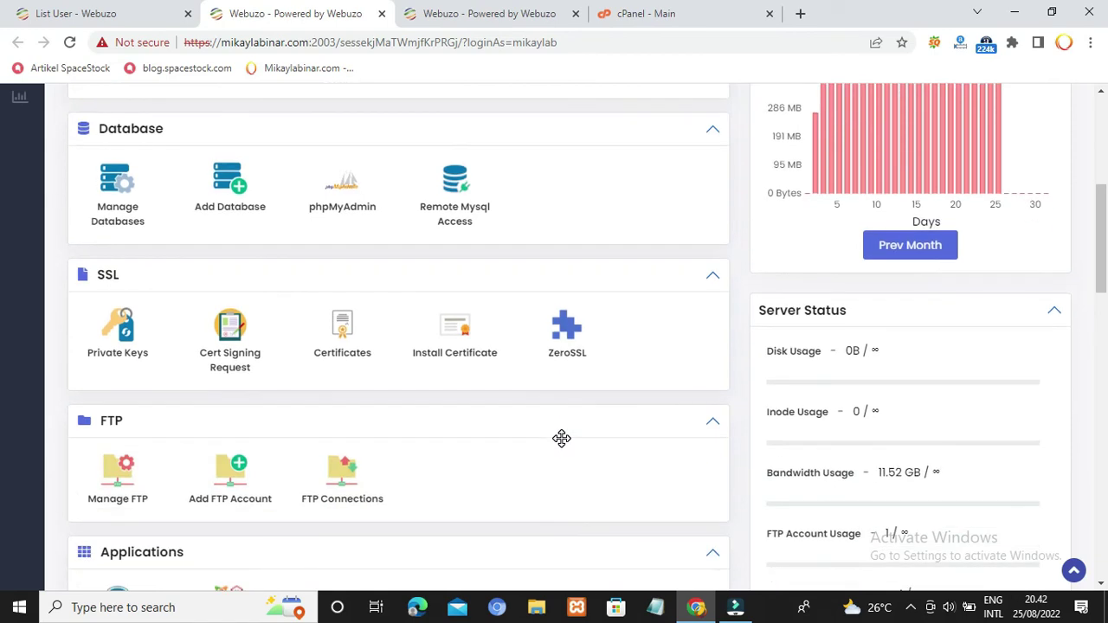
{"action": "scroll", "coordinate": [562, 445], "scroll_direction": "down", "scroll_amount": 4}
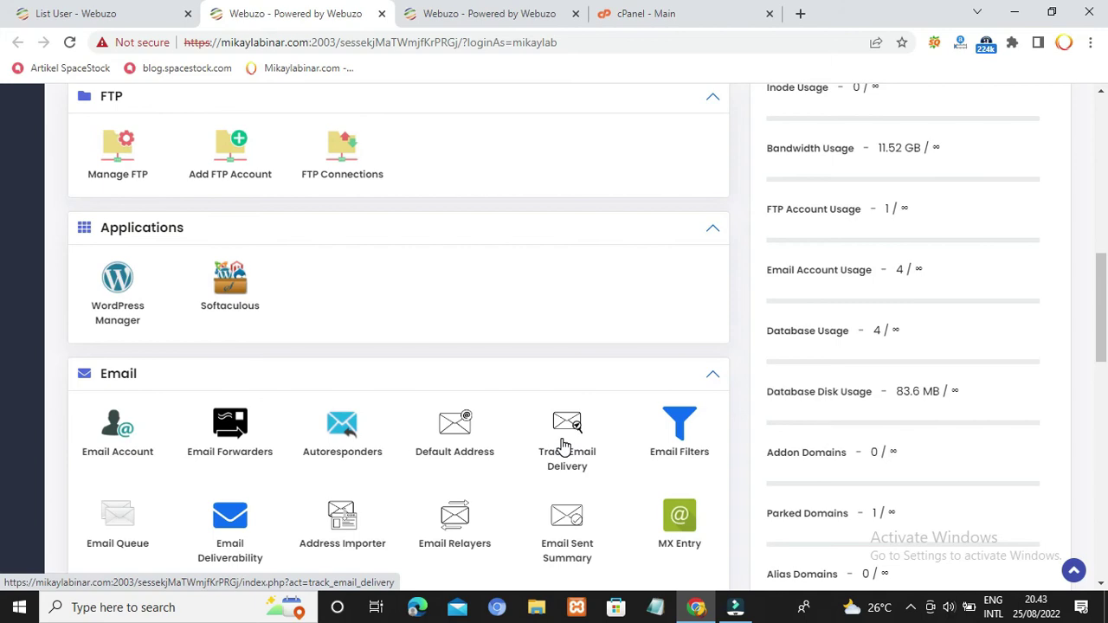
{"action": "scroll", "coordinate": [561, 445], "scroll_direction": "down", "scroll_amount": 3}
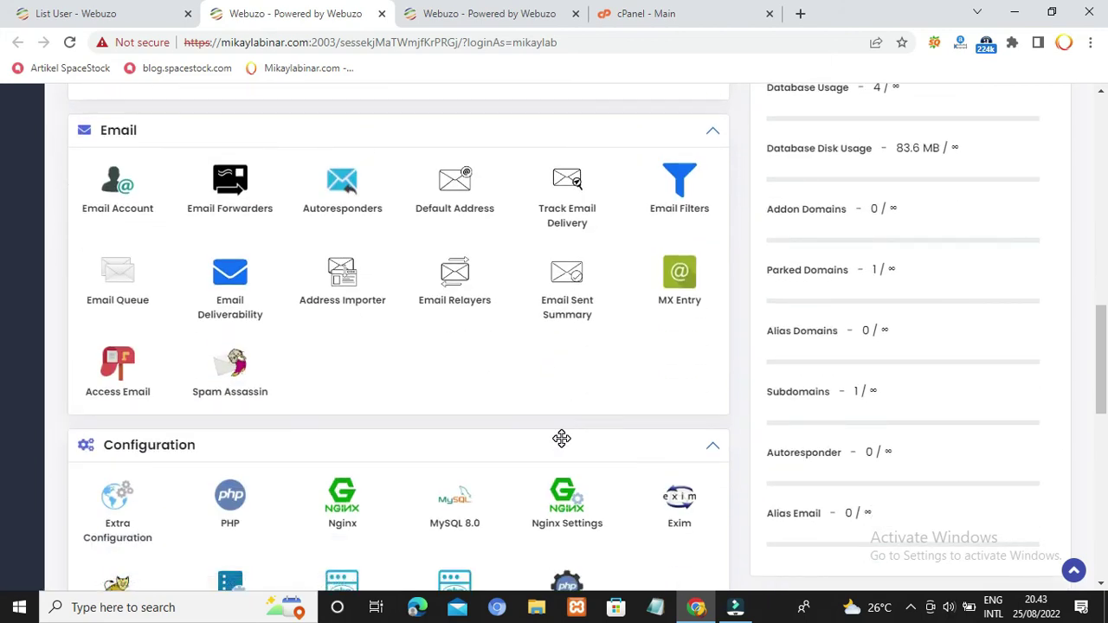
{"action": "scroll", "coordinate": [562, 439], "scroll_direction": "up", "scroll_amount": 10}
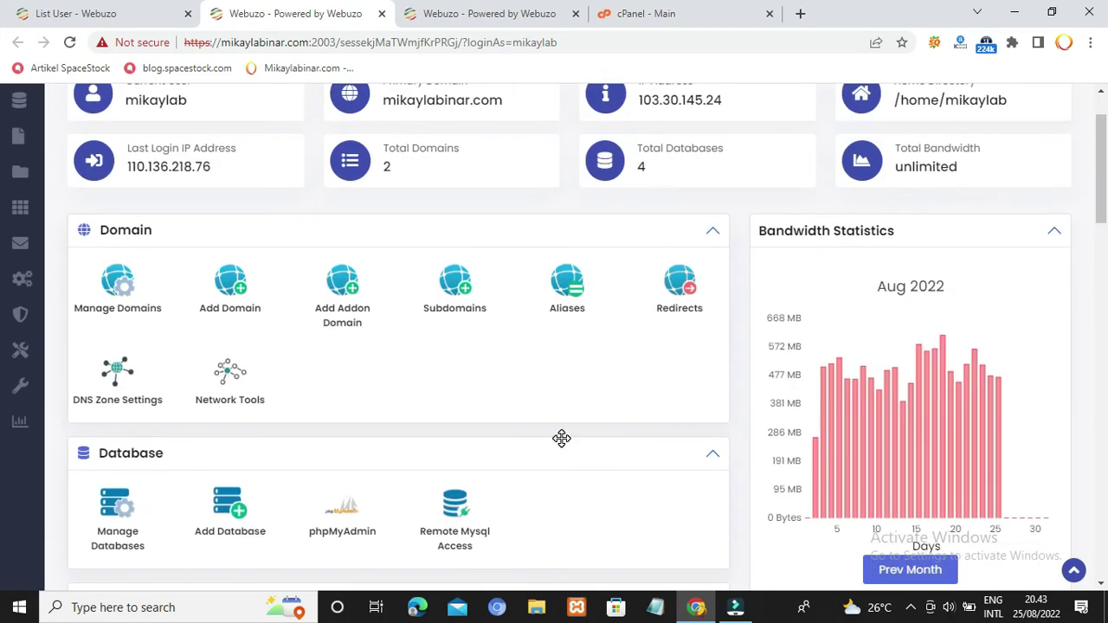
{"action": "scroll", "coordinate": [562, 438], "scroll_direction": "up", "scroll_amount": 1}
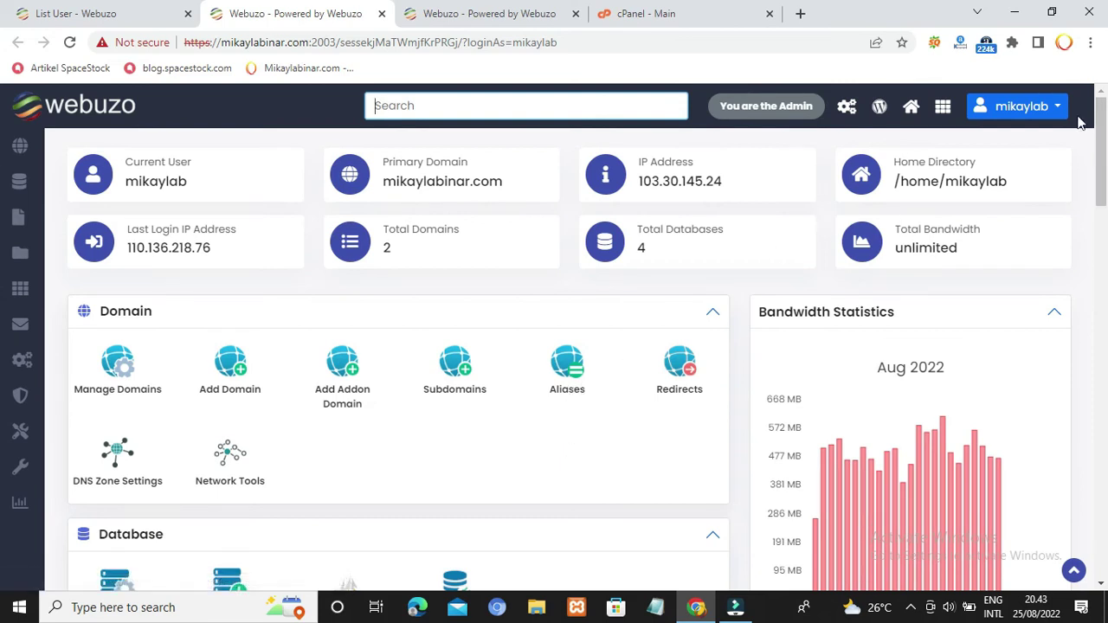
Step: Log out of the mikaylabinar.com user panel, check the admin tabs, and return to the user panel
{"action": "left_click", "coordinate": [1043, 107]}
{"action": "left_click", "coordinate": [953, 251]}
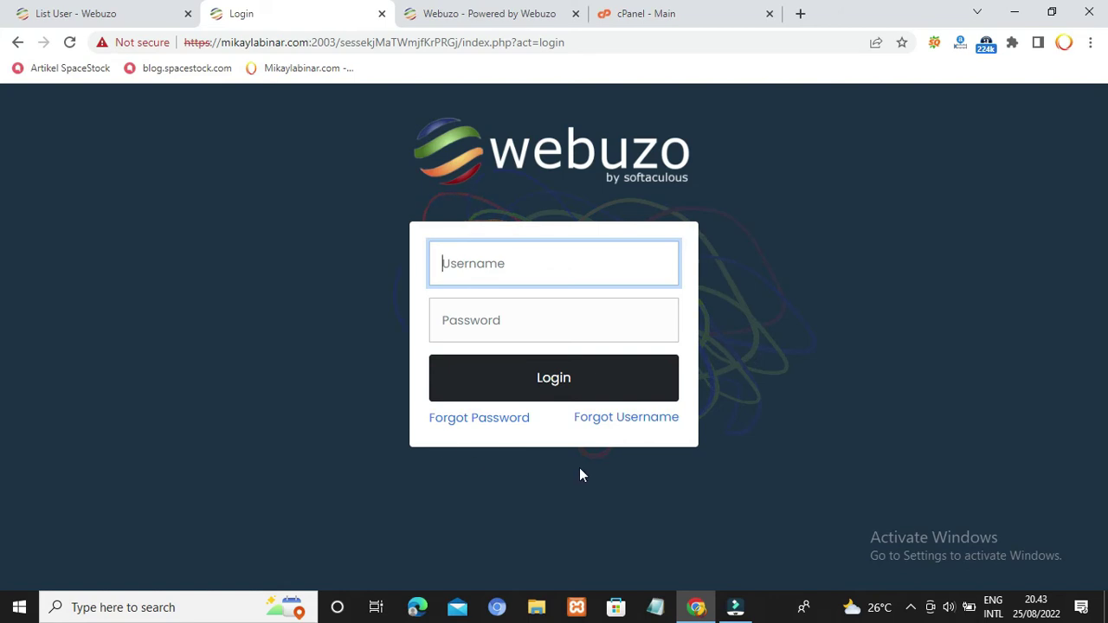
{"action": "left_click", "coordinate": [118, 10]}
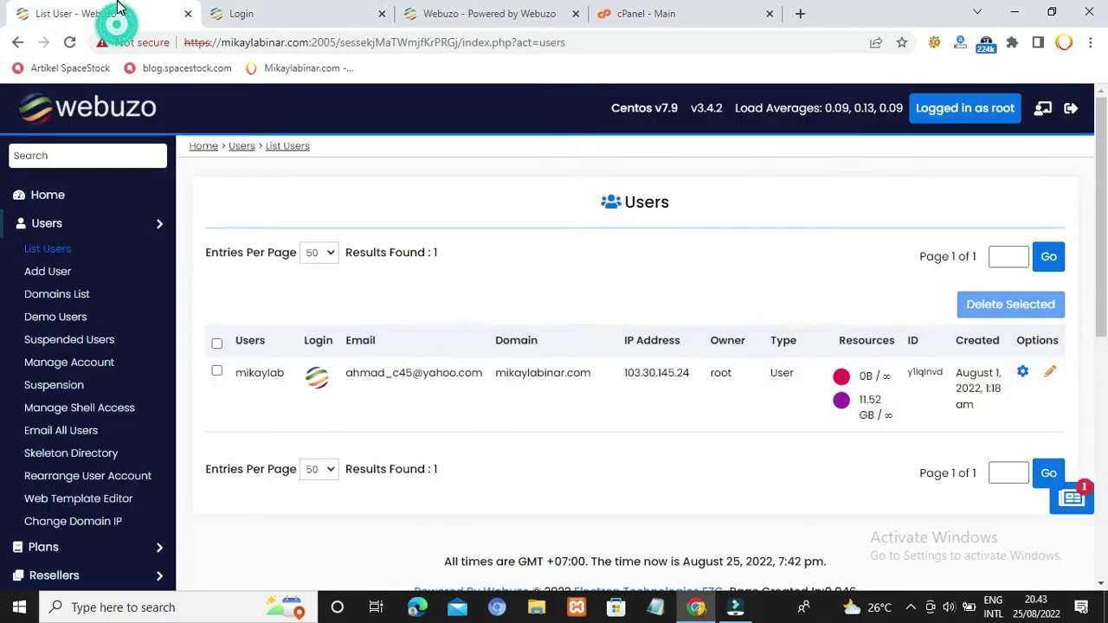
{"action": "left_click", "coordinate": [50, 201]}
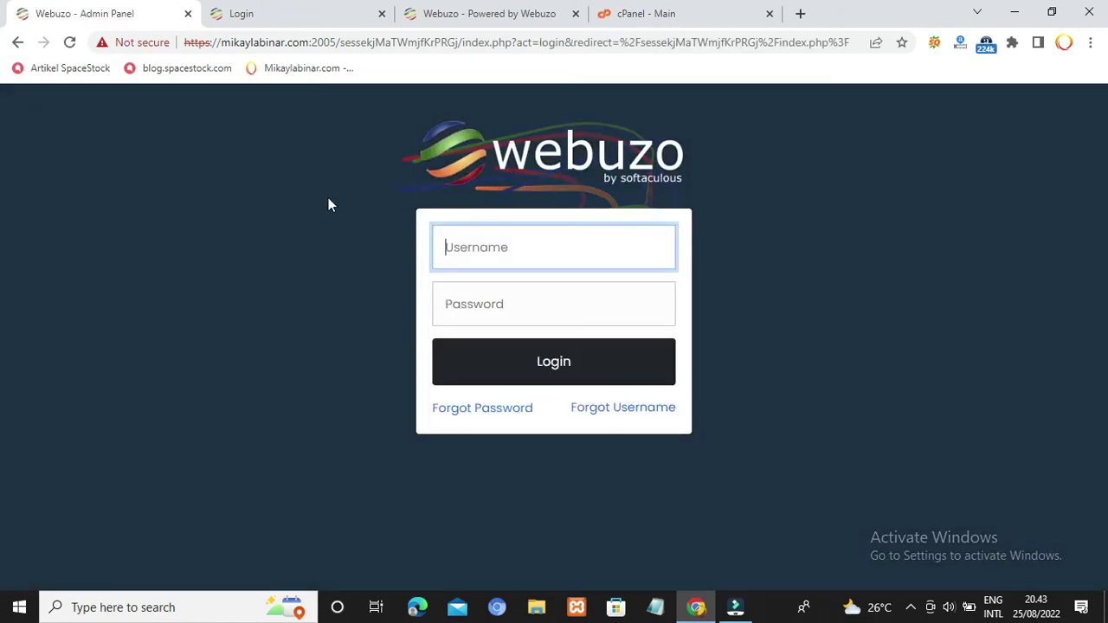
{"action": "left_click", "coordinate": [16, 42]}
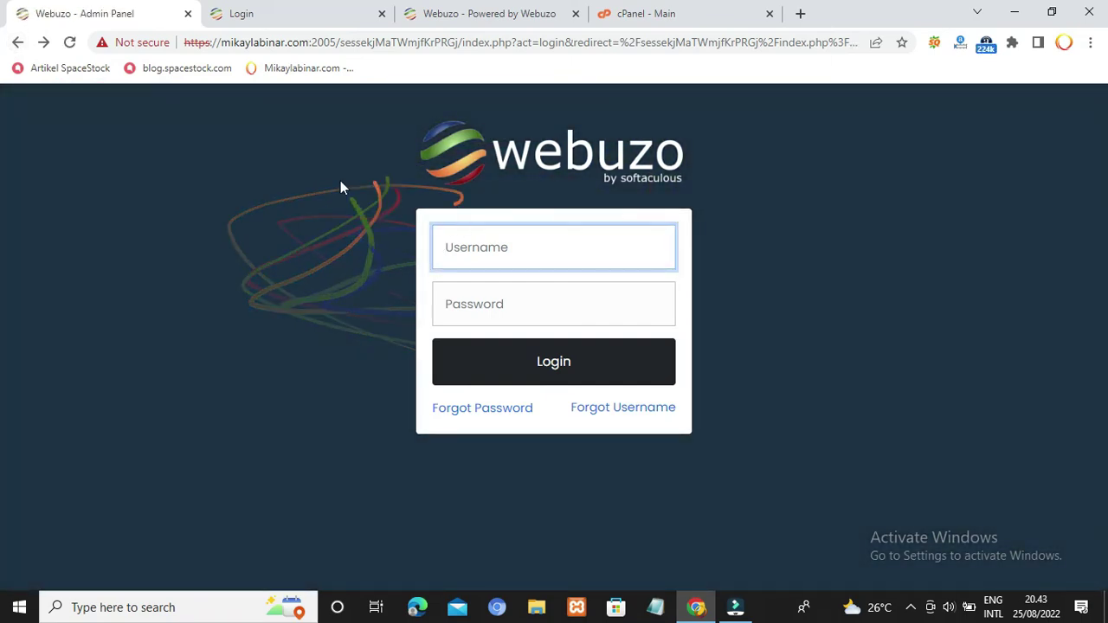
{"action": "left_click", "coordinate": [316, 13]}
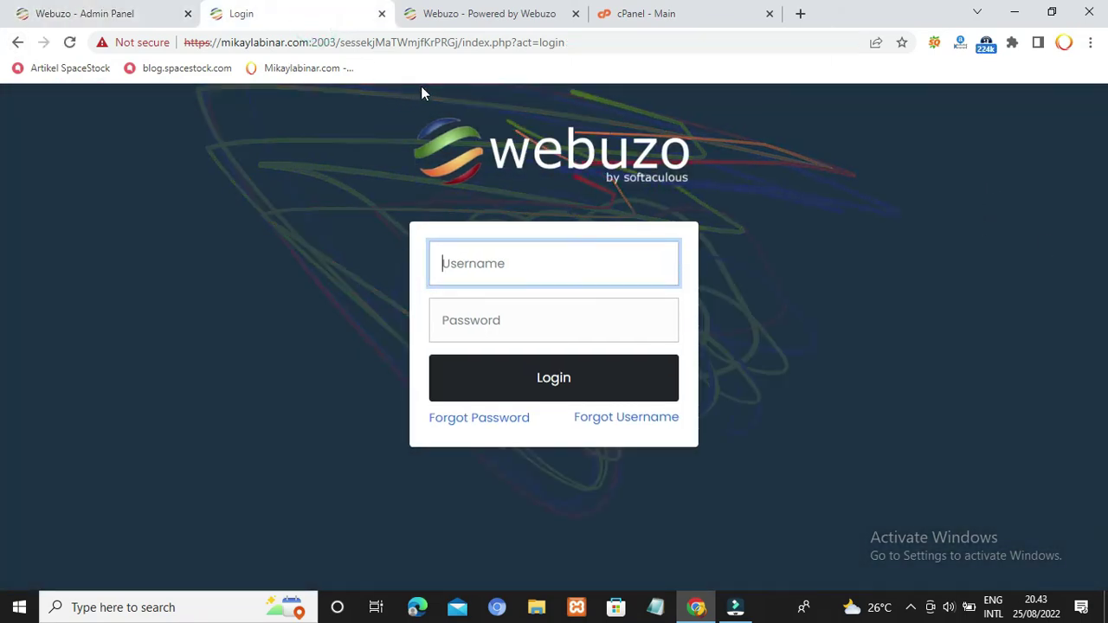
{"action": "left_click", "coordinate": [97, 11]}
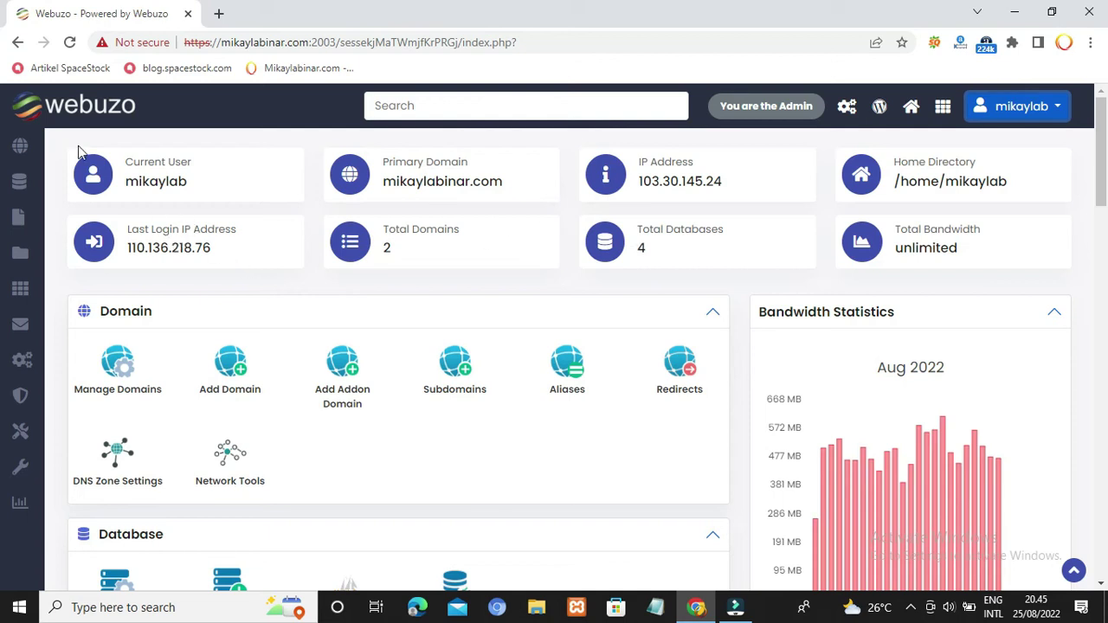
{"action": "mouse_move", "coordinate": [21, 149]}
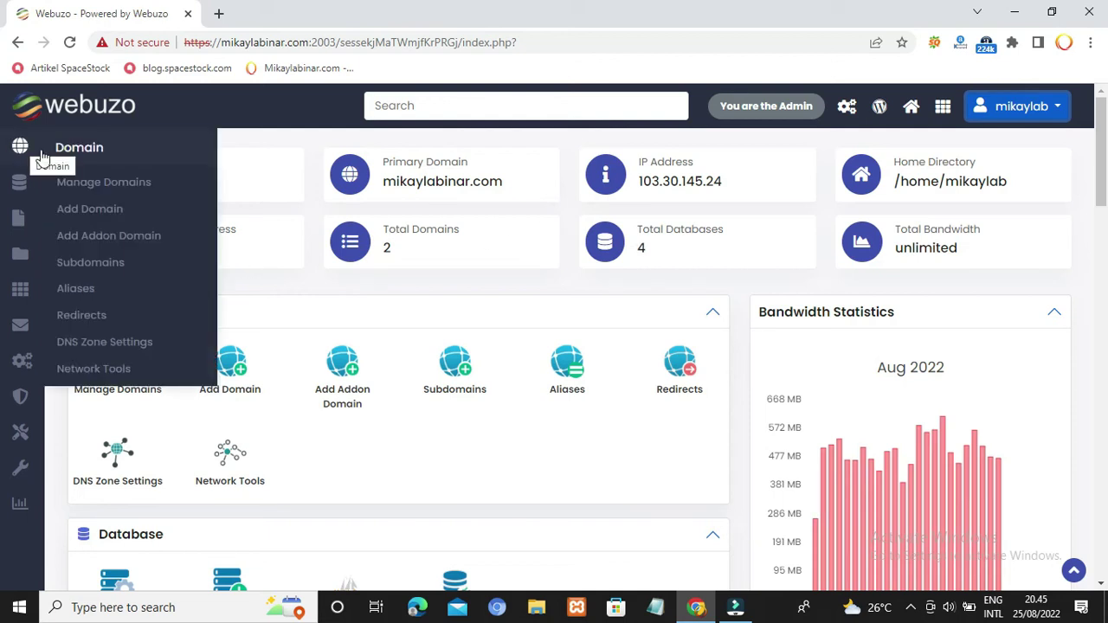
Step: Open Manage Domains, look at the Add Domain form, then go back to mikaylabinar.com and champ.mikaylabinar.com
{"action": "left_click", "coordinate": [92, 186]}
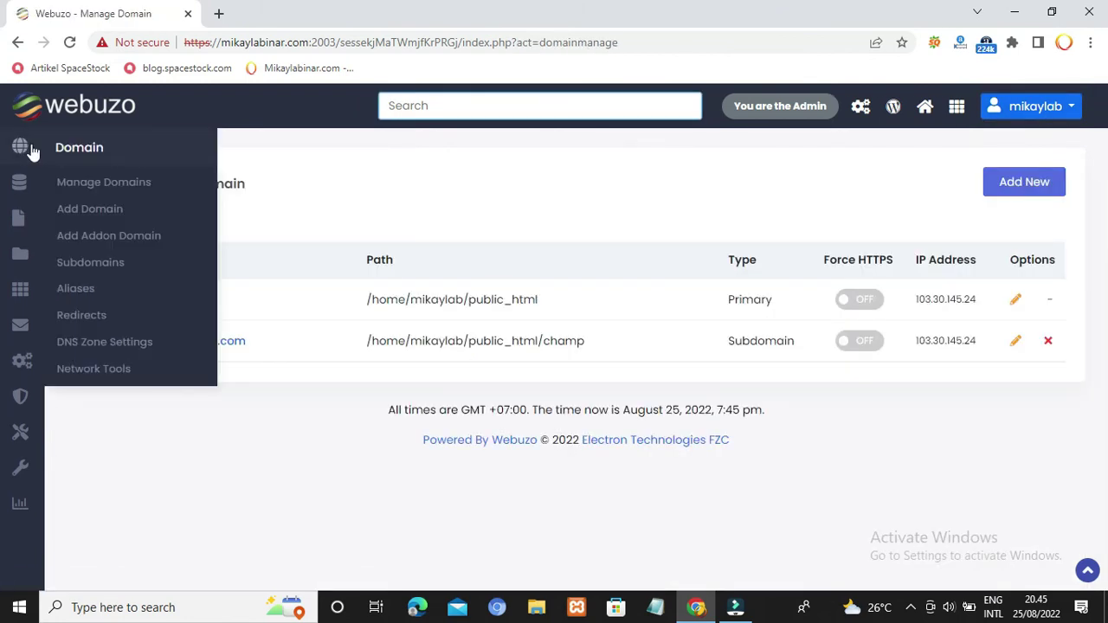
{"action": "mouse_move", "coordinate": [32, 158]}
{"action": "left_click", "coordinate": [96, 218]}
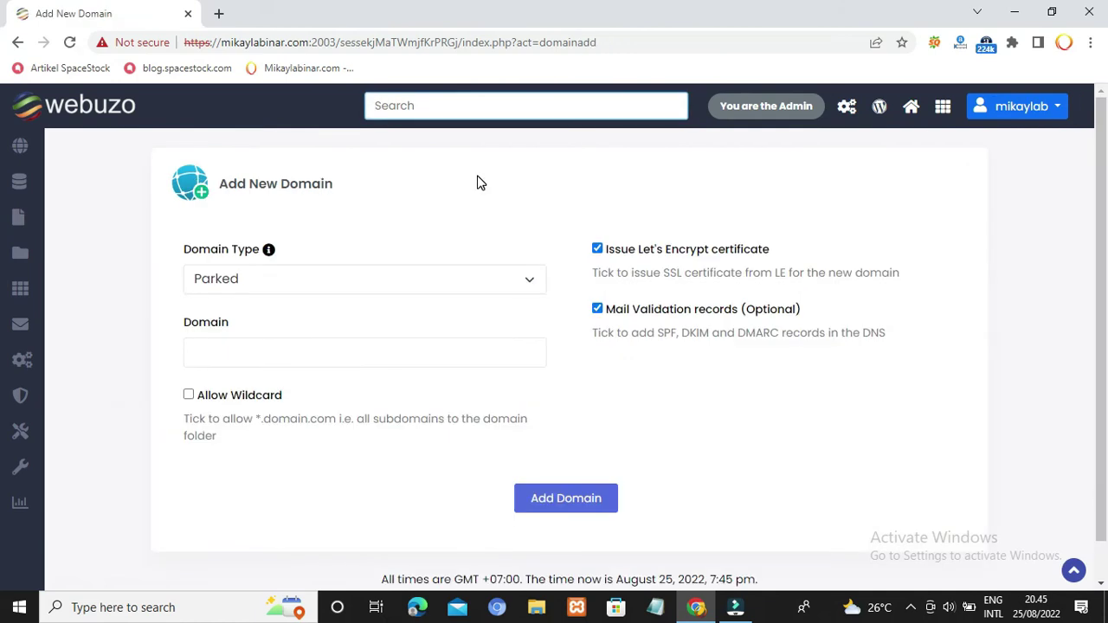
{"action": "left_click", "coordinate": [19, 42]}
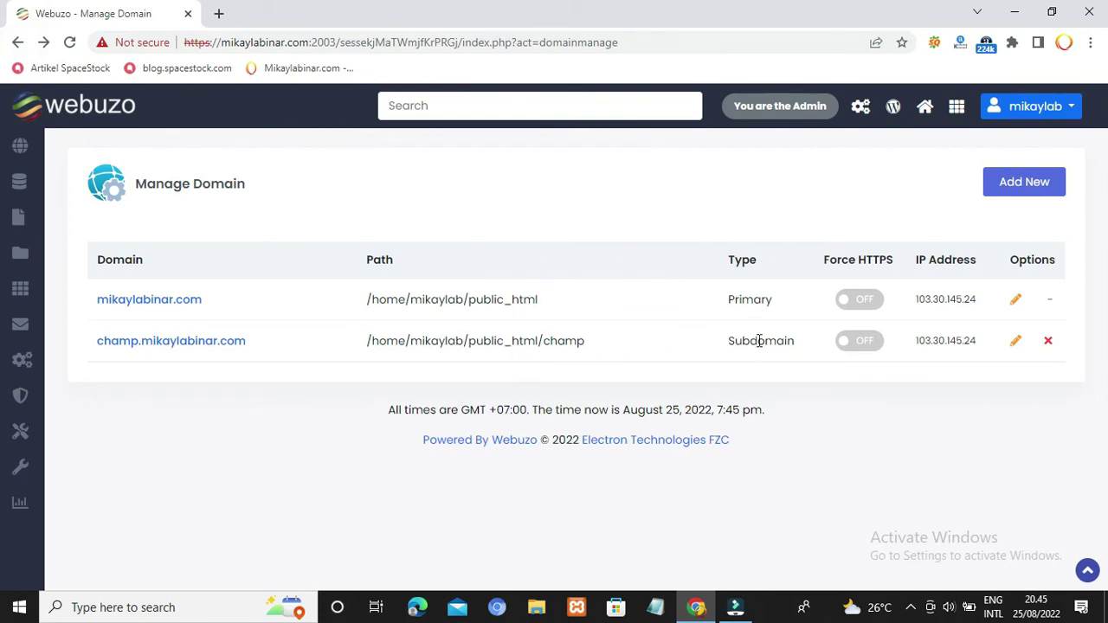
{"action": "mouse_move", "coordinate": [10, 148]}
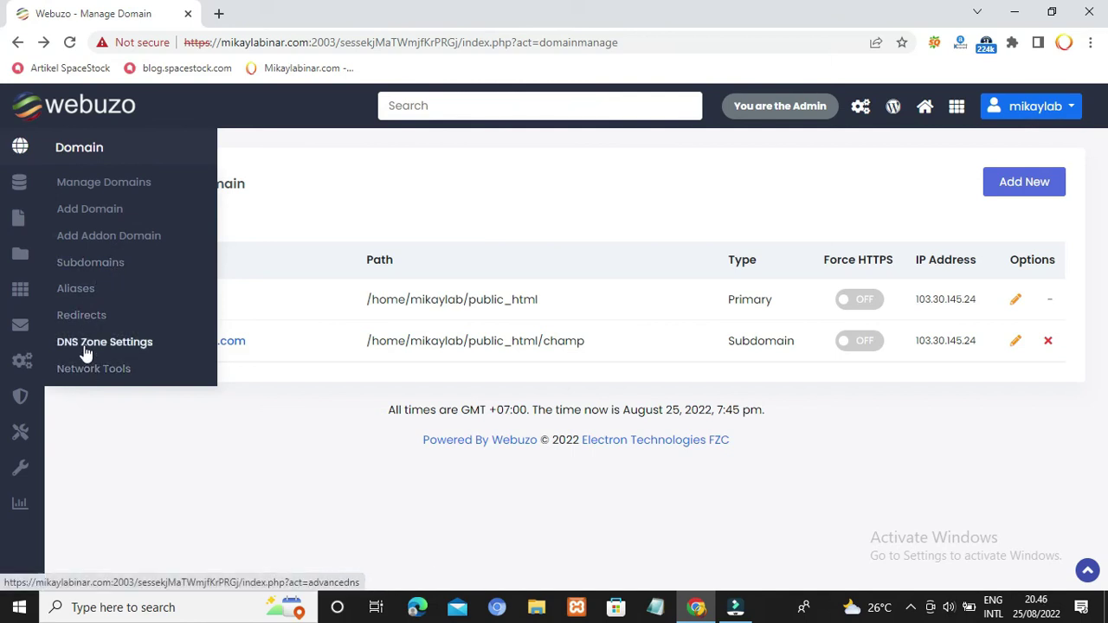
{"action": "mouse_move", "coordinate": [19, 182]}
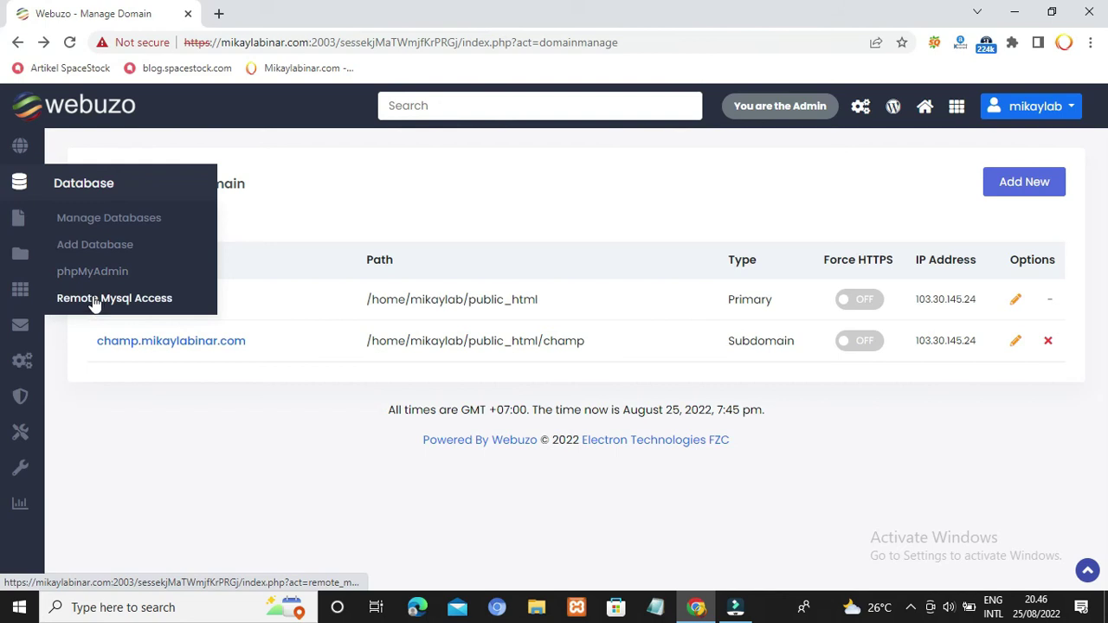
{"action": "mouse_move", "coordinate": [21, 222]}
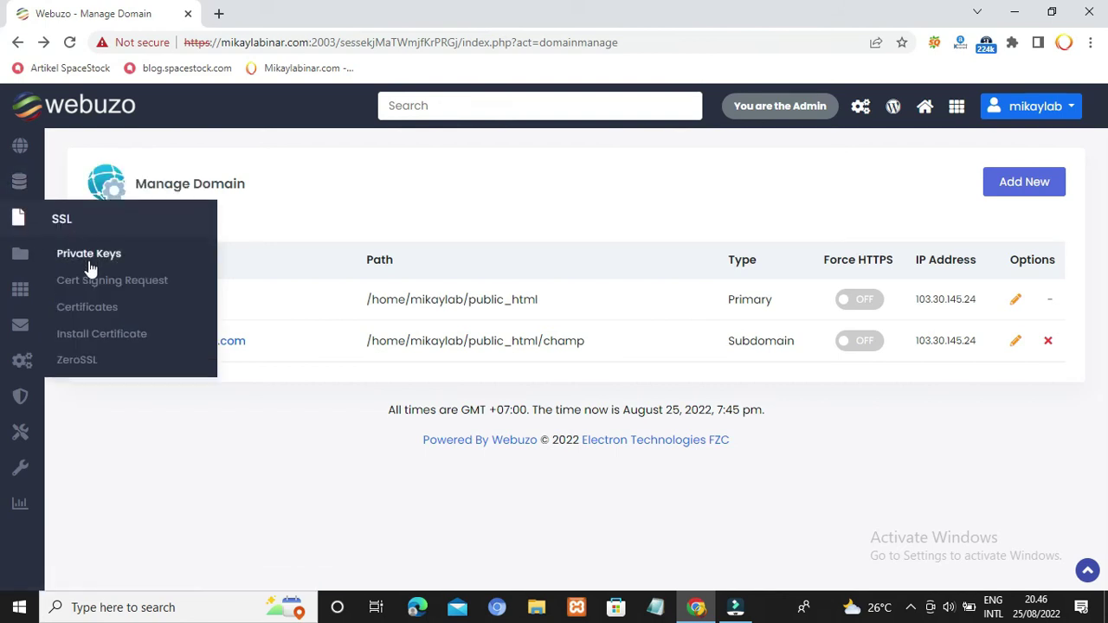
{"action": "mouse_move", "coordinate": [21, 253]}
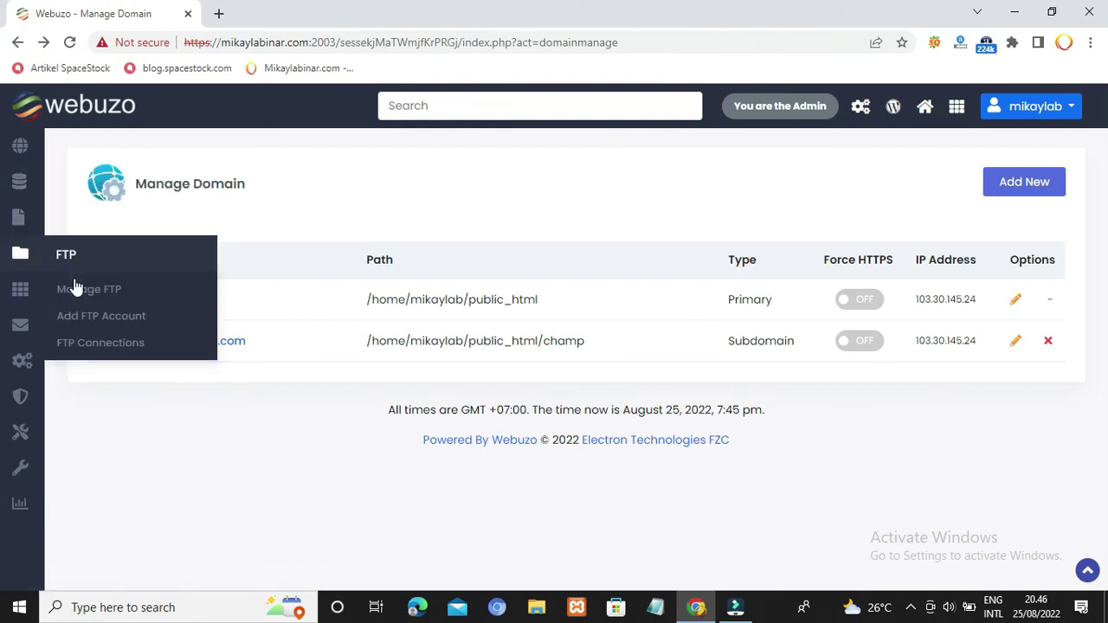
{"action": "mouse_move", "coordinate": [34, 295]}
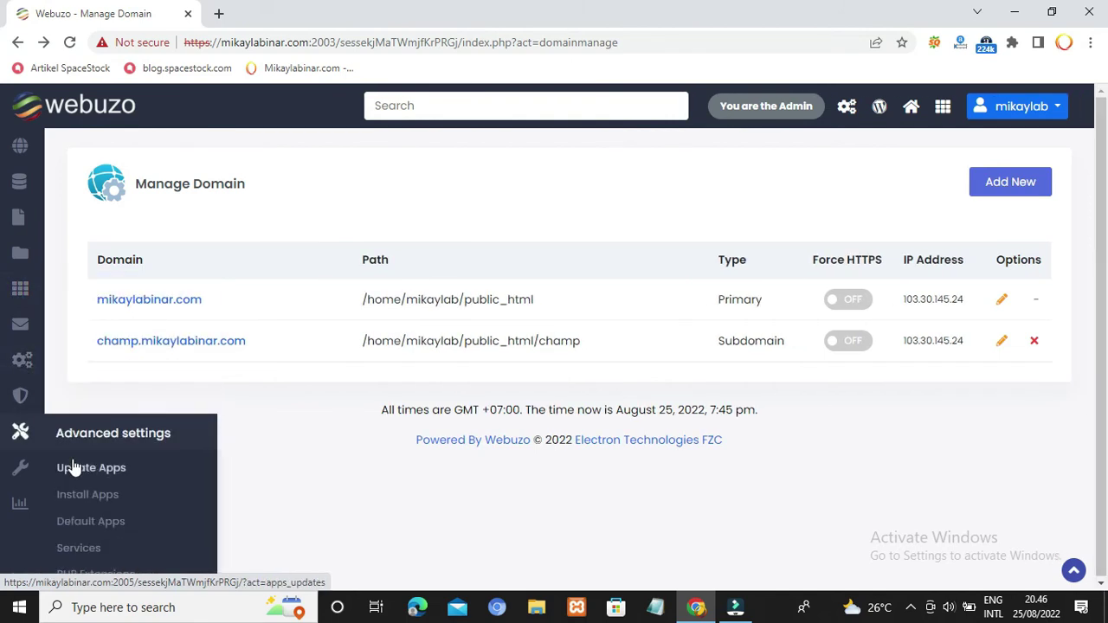
Step: View All Installed Applications, then log in as the mikaylabinar.com user in a new tab
{"action": "left_click", "coordinate": [956, 107]}
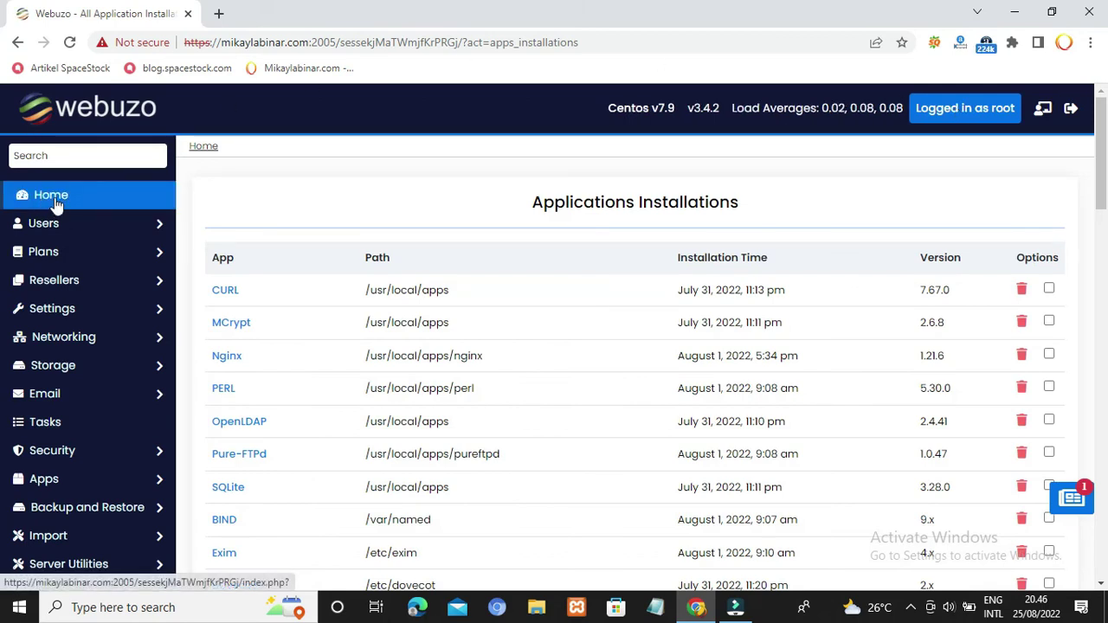
{"action": "left_click", "coordinate": [1043, 109]}
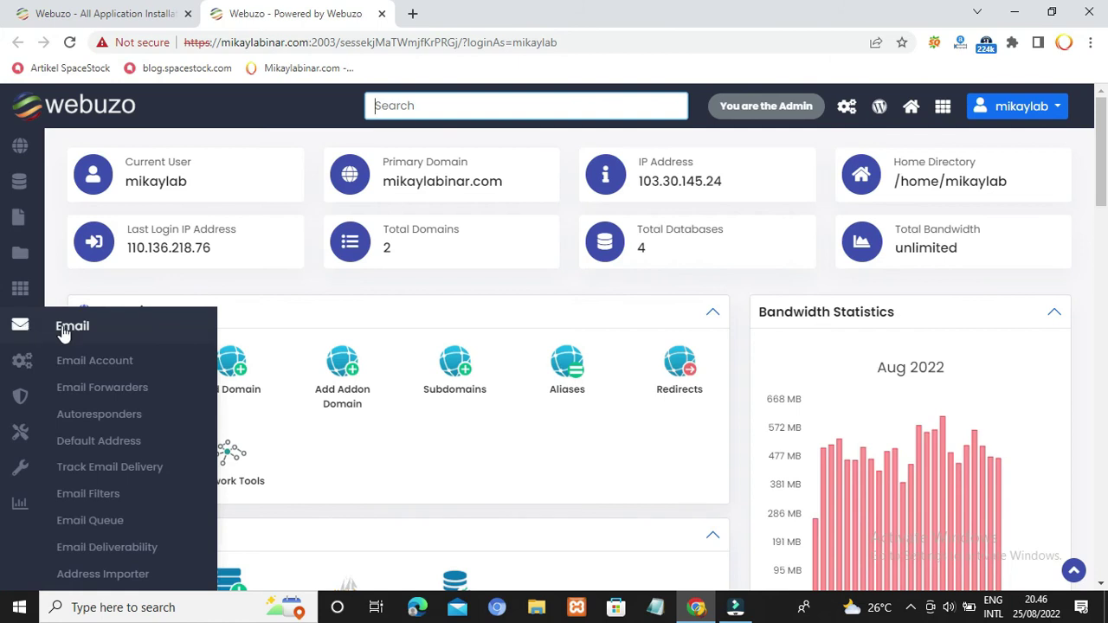
{"action": "scroll", "coordinate": [774, 366], "scroll_direction": "down", "scroll_amount": 5}
{"action": "scroll", "coordinate": [774, 365], "scroll_direction": "down", "scroll_amount": 5}
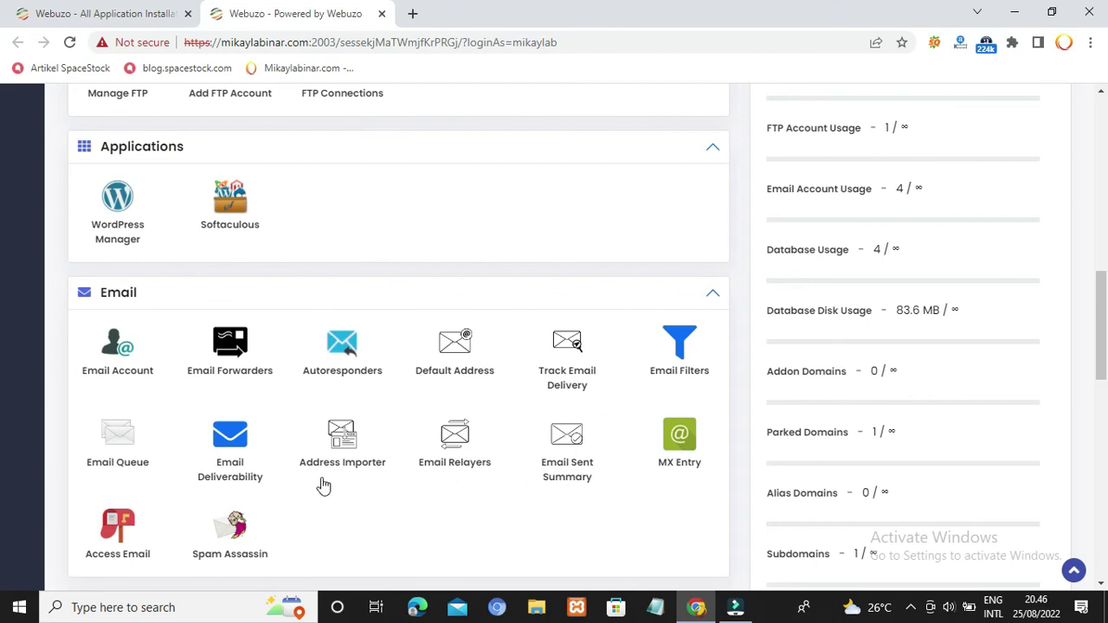
{"action": "scroll", "coordinate": [388, 493], "scroll_direction": "down", "scroll_amount": 3}
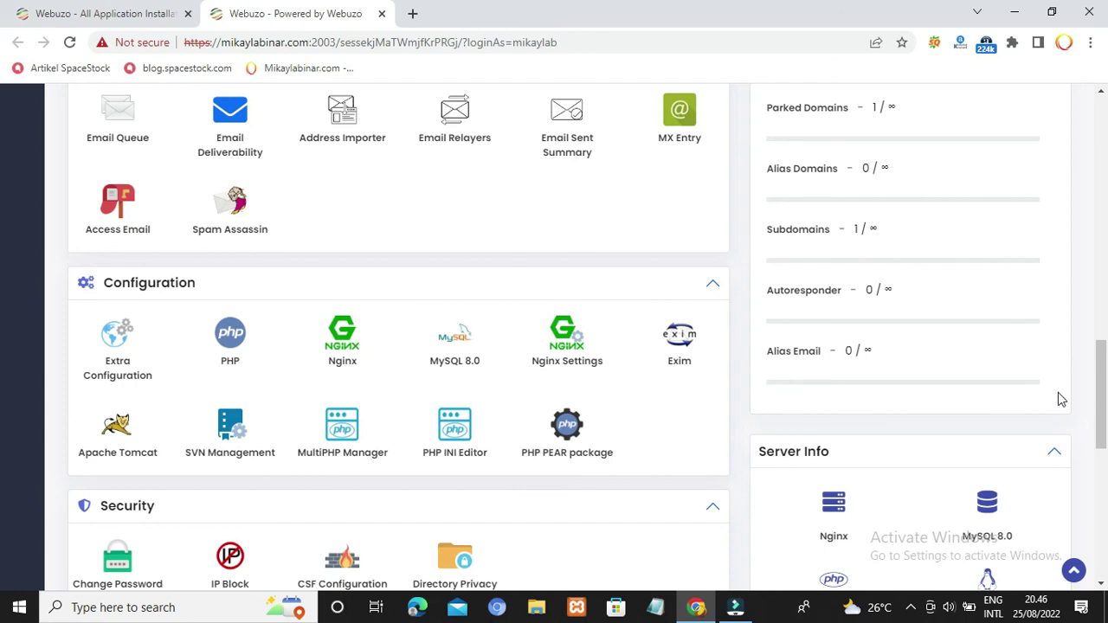
{"action": "scroll", "coordinate": [1101, 414], "scroll_direction": "up", "scroll_amount": 10}
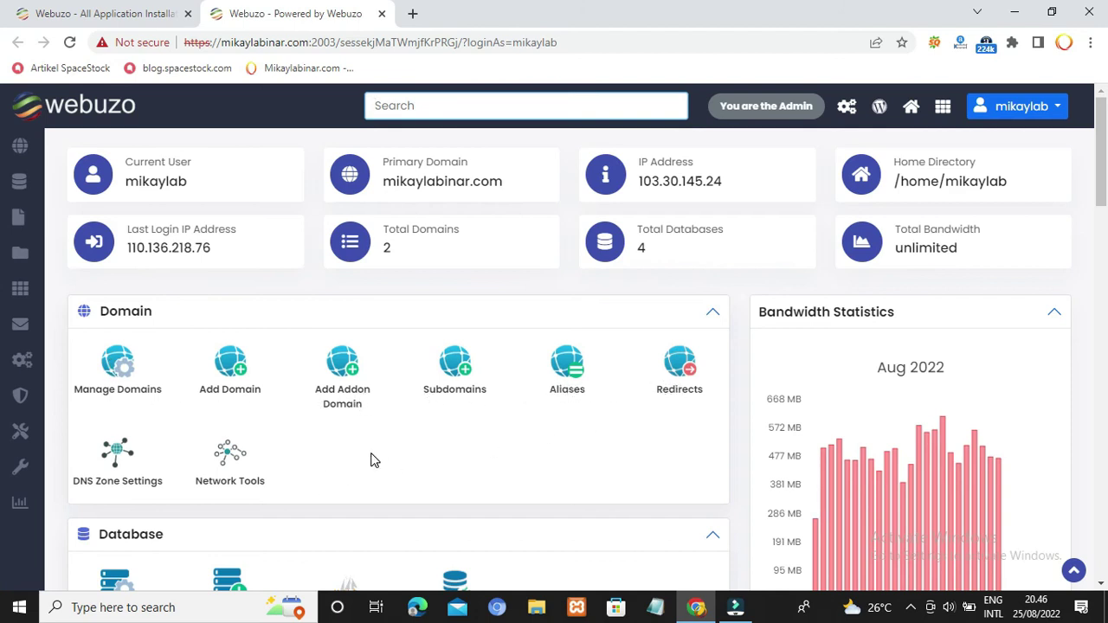
{"action": "scroll", "coordinate": [499, 413], "scroll_direction": "down", "scroll_amount": 4}
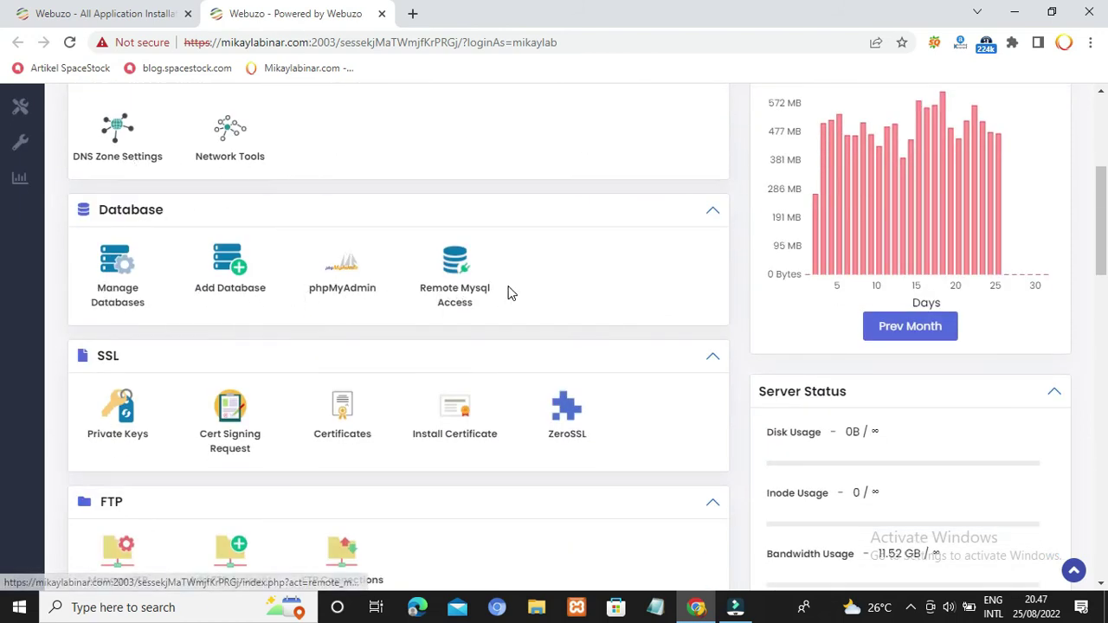
{"action": "scroll", "coordinate": [662, 374], "scroll_direction": "down", "scroll_amount": 2}
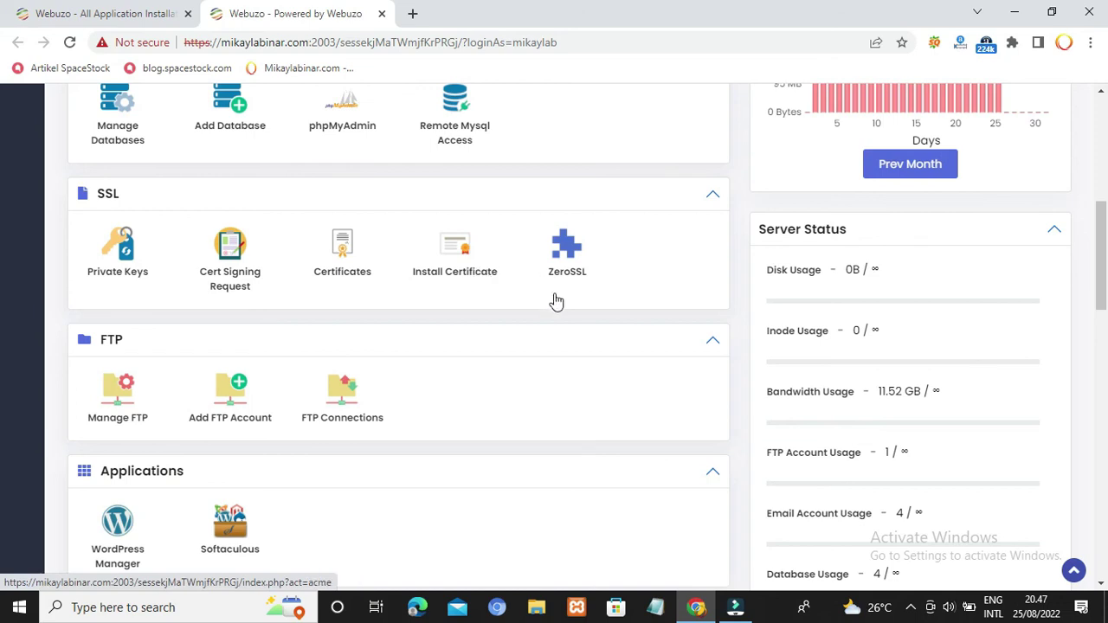
{"action": "scroll", "coordinate": [544, 378], "scroll_direction": "down", "scroll_amount": 2}
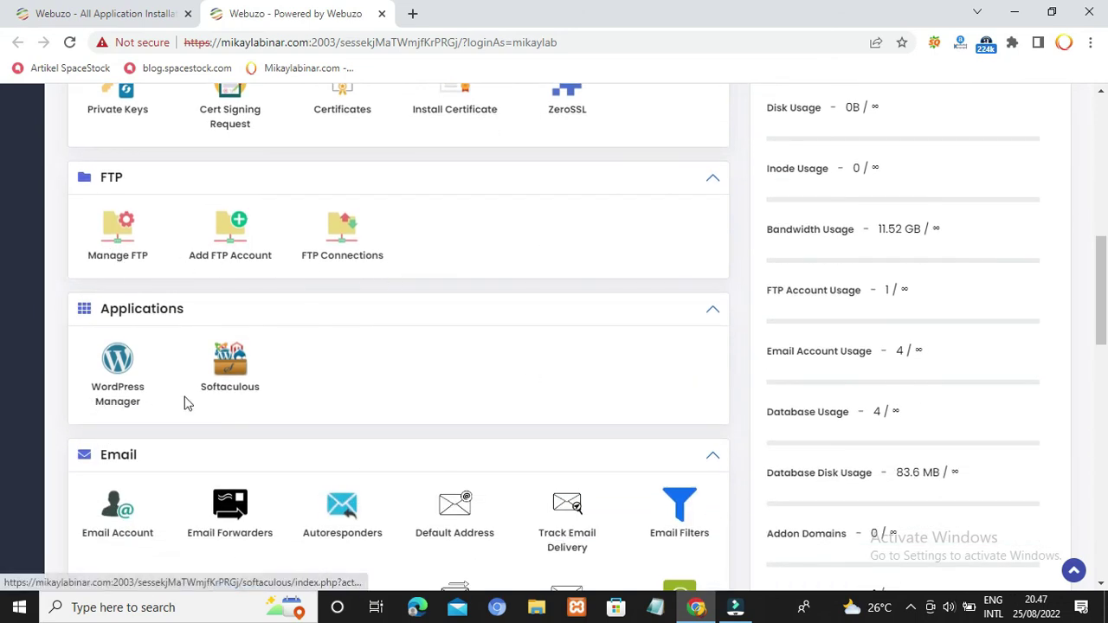
{"action": "scroll", "coordinate": [386, 392], "scroll_direction": "down", "scroll_amount": 4}
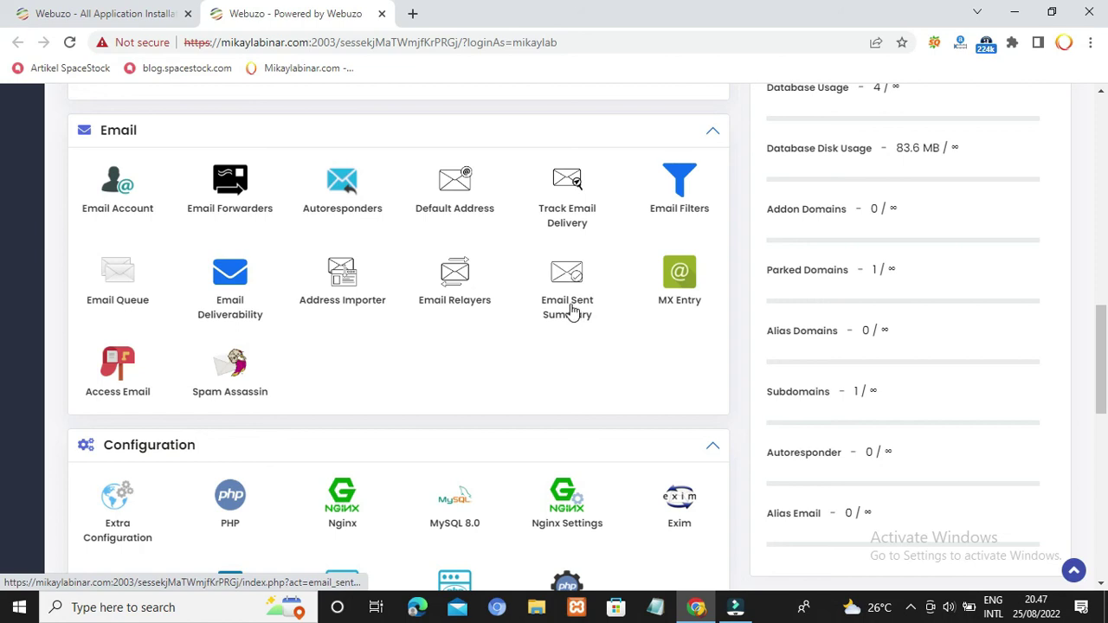
{"action": "scroll", "coordinate": [569, 314], "scroll_direction": "down", "scroll_amount": 2}
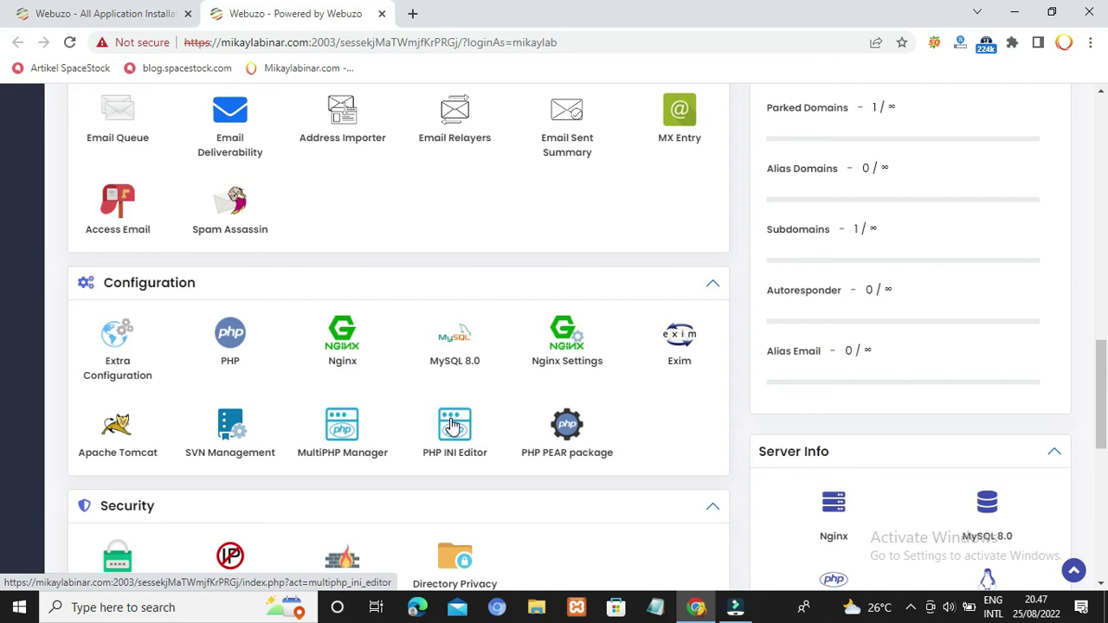
{"action": "left_click", "coordinate": [453, 425]}
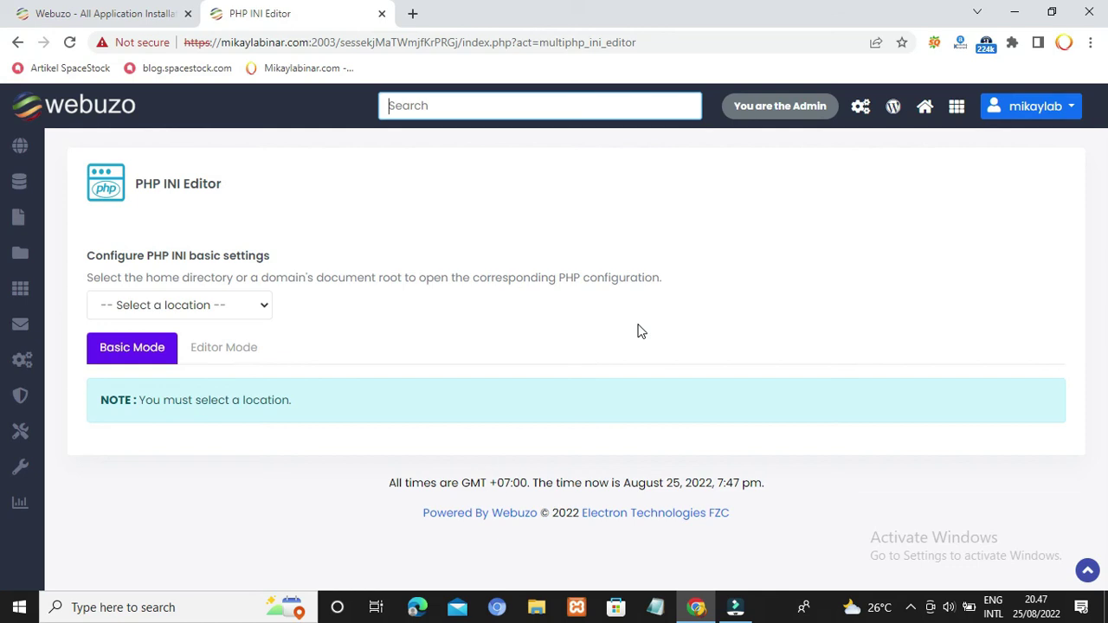
{"action": "left_click", "coordinate": [245, 361]}
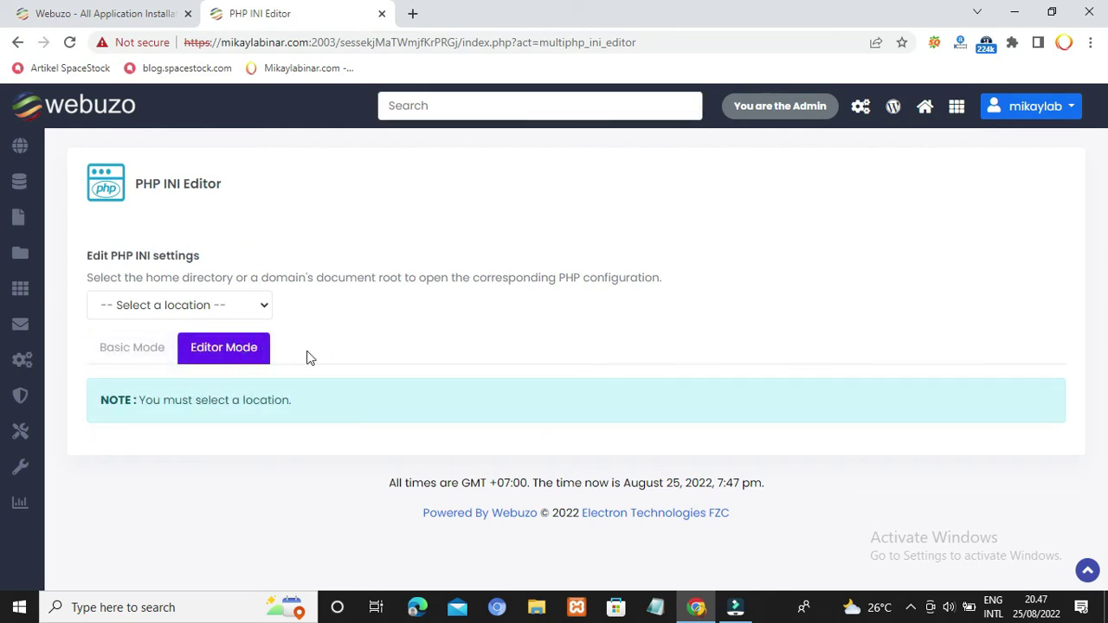
{"action": "left_click", "coordinate": [212, 300]}
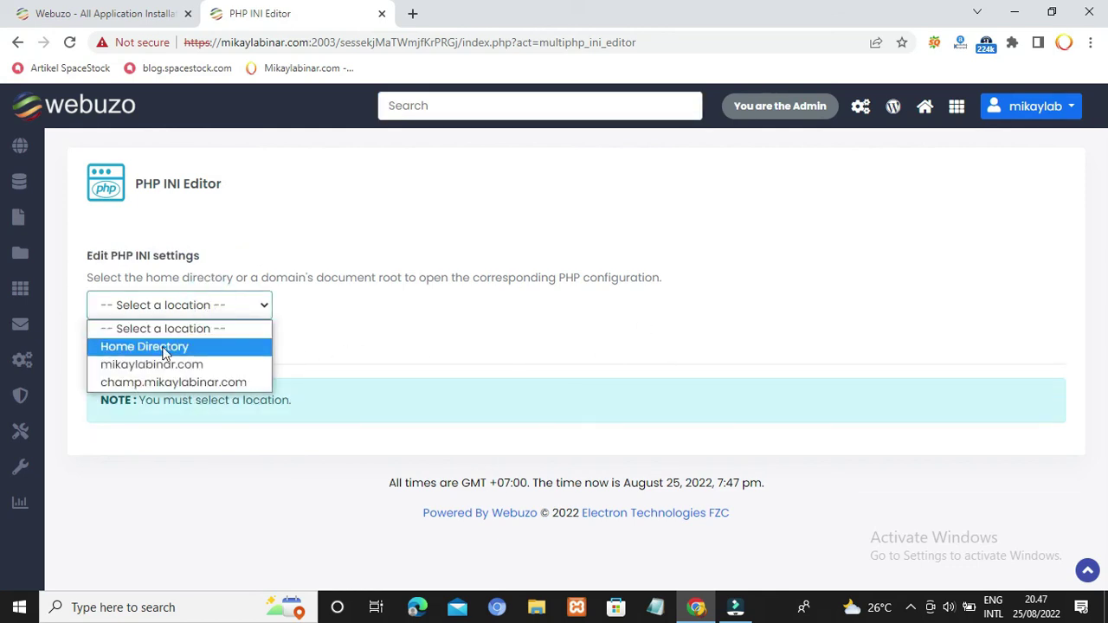
{"action": "left_click", "coordinate": [146, 366]}
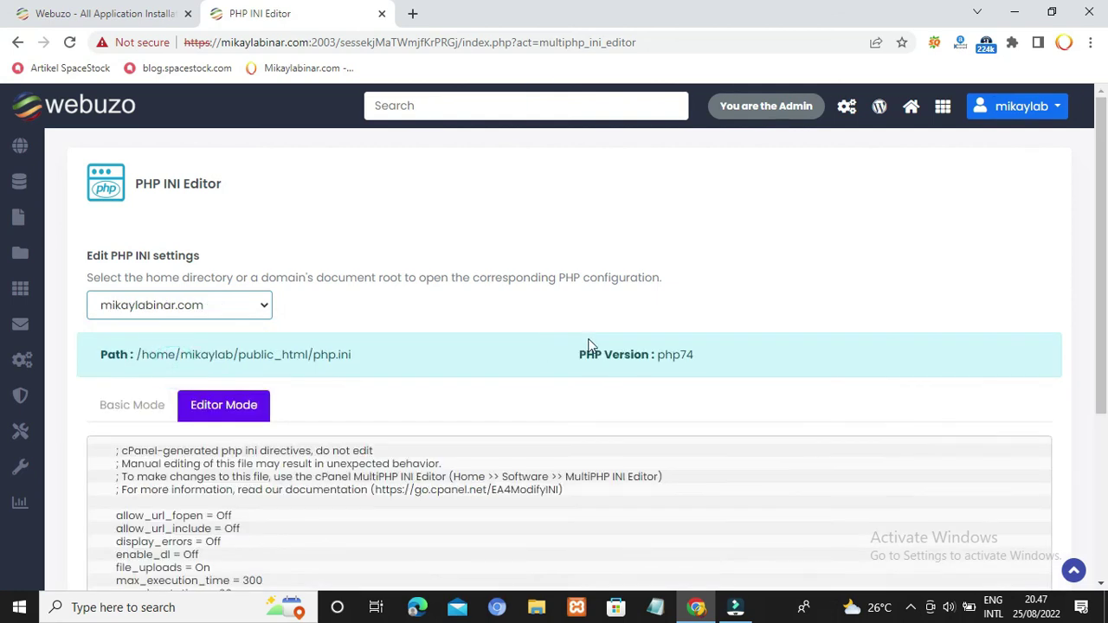
{"action": "scroll", "coordinate": [1037, 354], "scroll_direction": "down", "scroll_amount": 3}
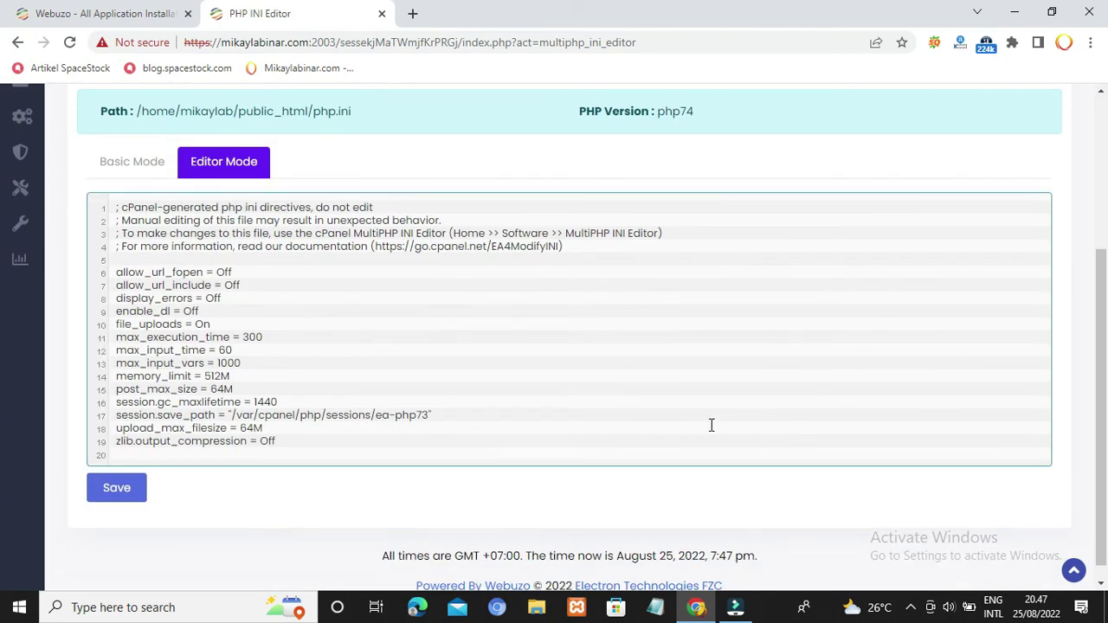
{"action": "scroll", "coordinate": [888, 424], "scroll_direction": "up", "scroll_amount": 2}
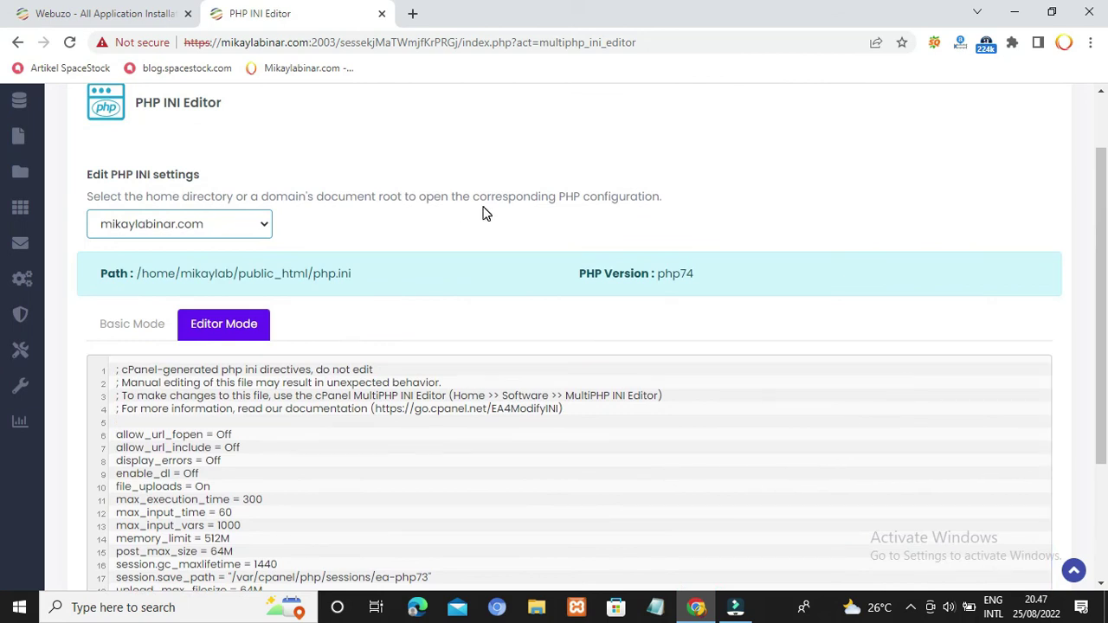
{"action": "left_click", "coordinate": [19, 42]}
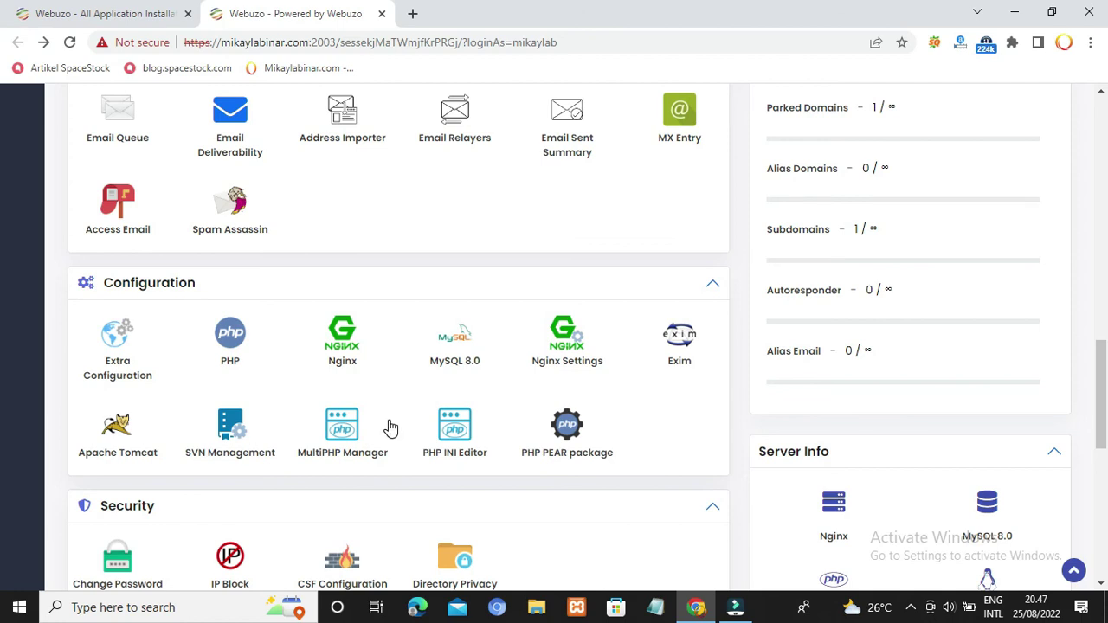
{"action": "scroll", "coordinate": [390, 427], "scroll_direction": "down", "scroll_amount": 2}
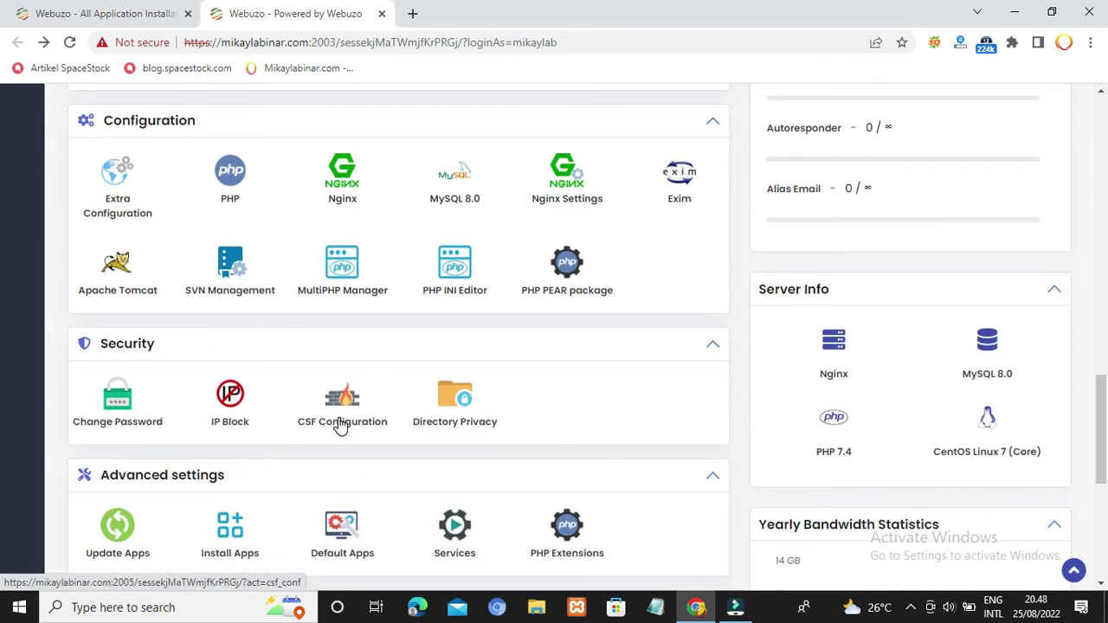
{"action": "scroll", "coordinate": [606, 411], "scroll_direction": "down", "scroll_amount": 2}
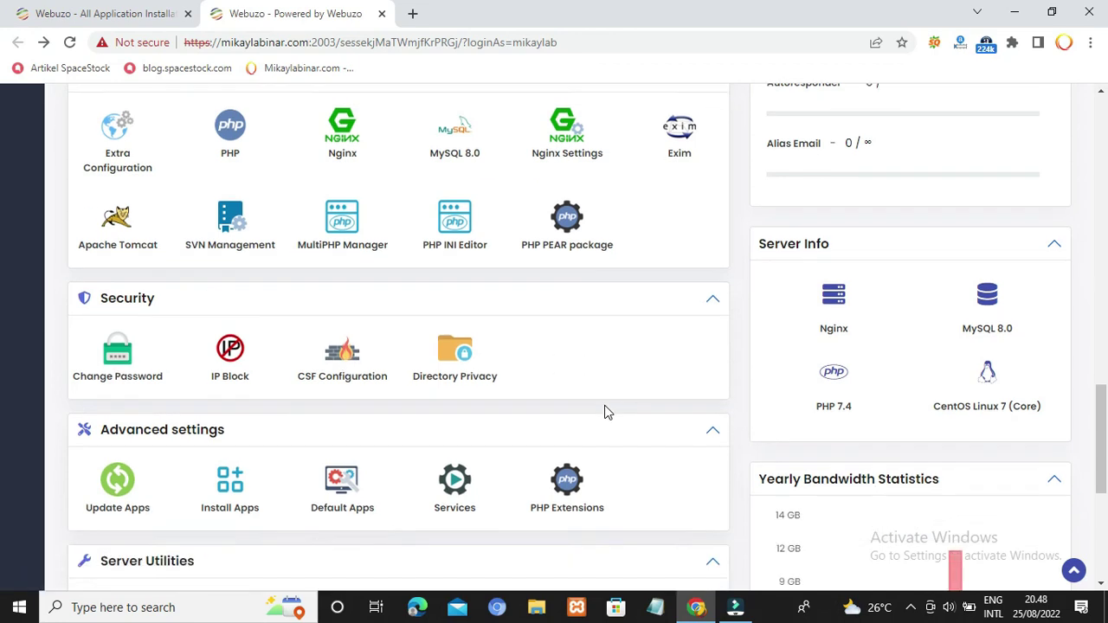
{"action": "scroll", "coordinate": [606, 414], "scroll_direction": "down", "scroll_amount": 1}
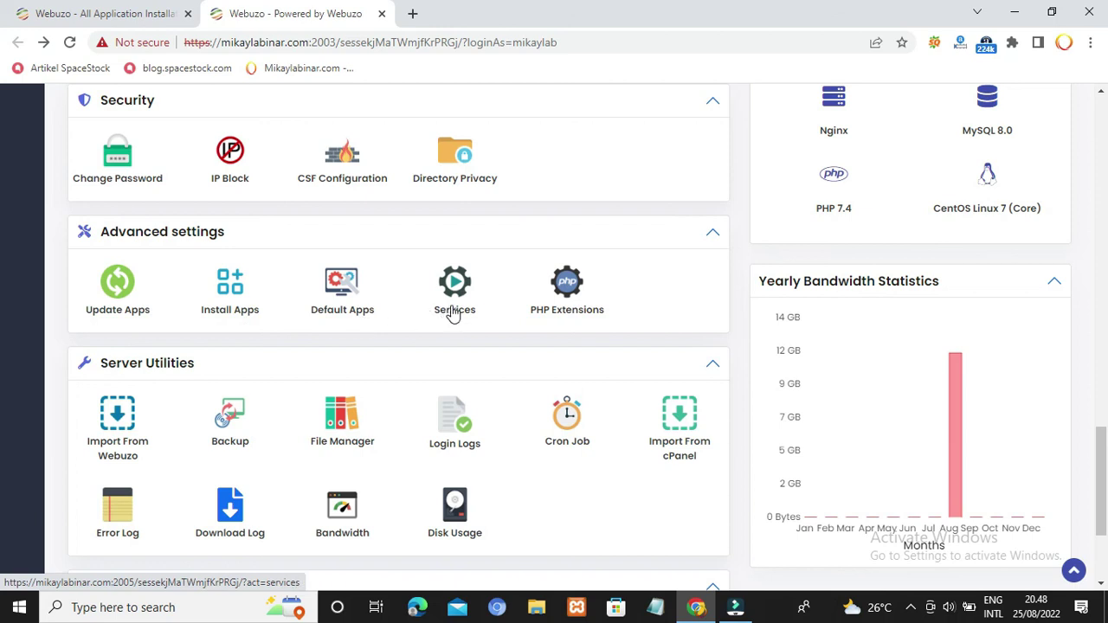
{"action": "scroll", "coordinate": [95, 437], "scroll_direction": "down", "scroll_amount": 2}
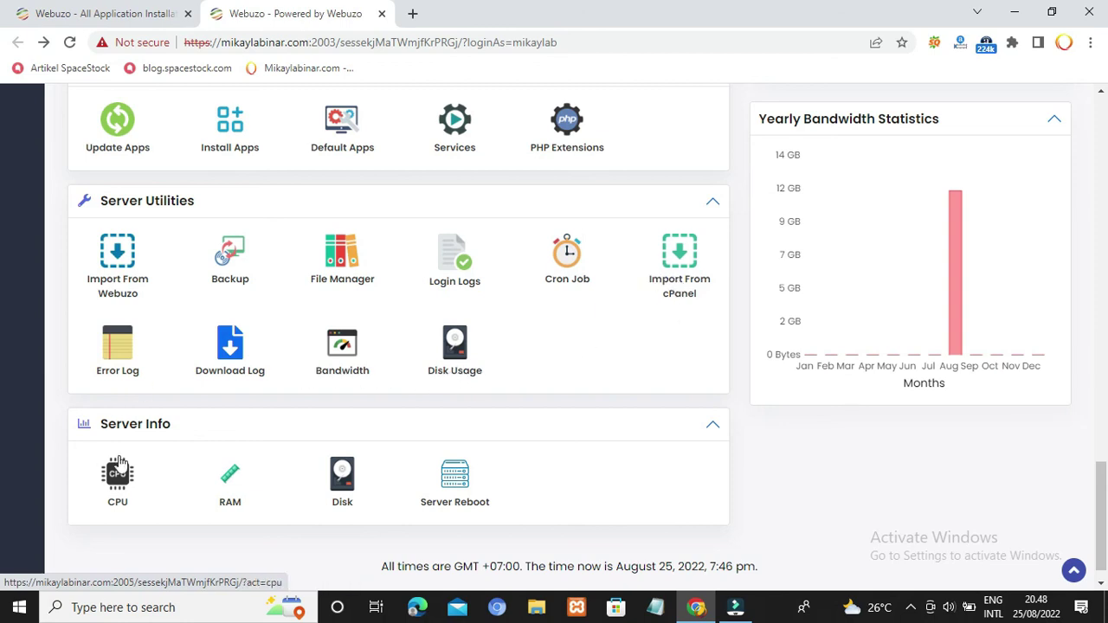
{"action": "scroll", "coordinate": [478, 457], "scroll_direction": "down", "scroll_amount": 1}
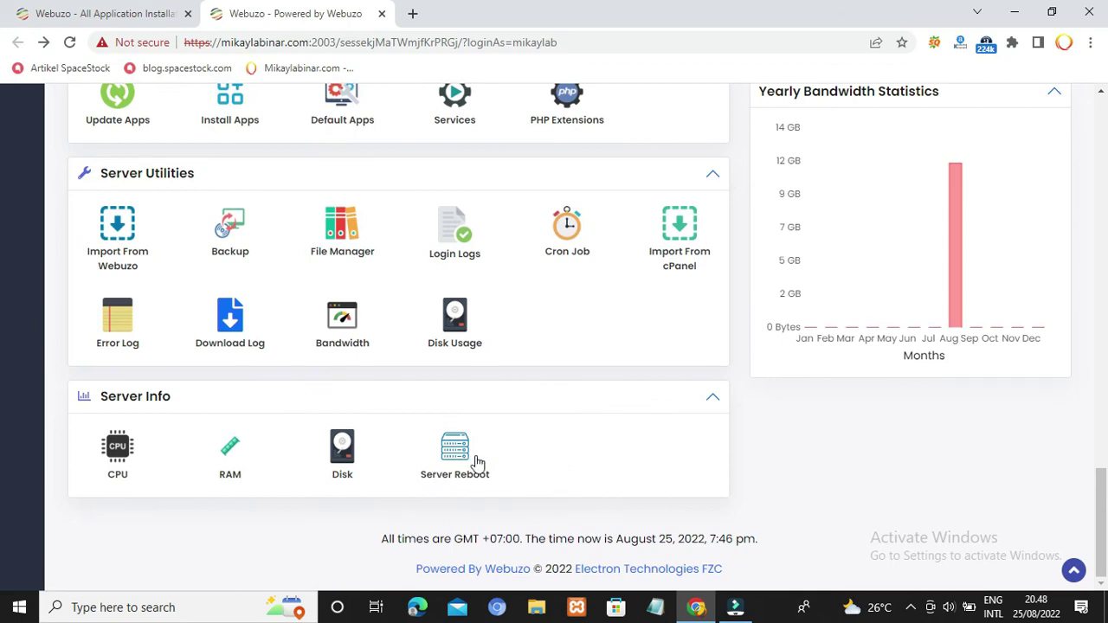
{"action": "scroll", "coordinate": [954, 506], "scroll_direction": "up", "scroll_amount": 4}
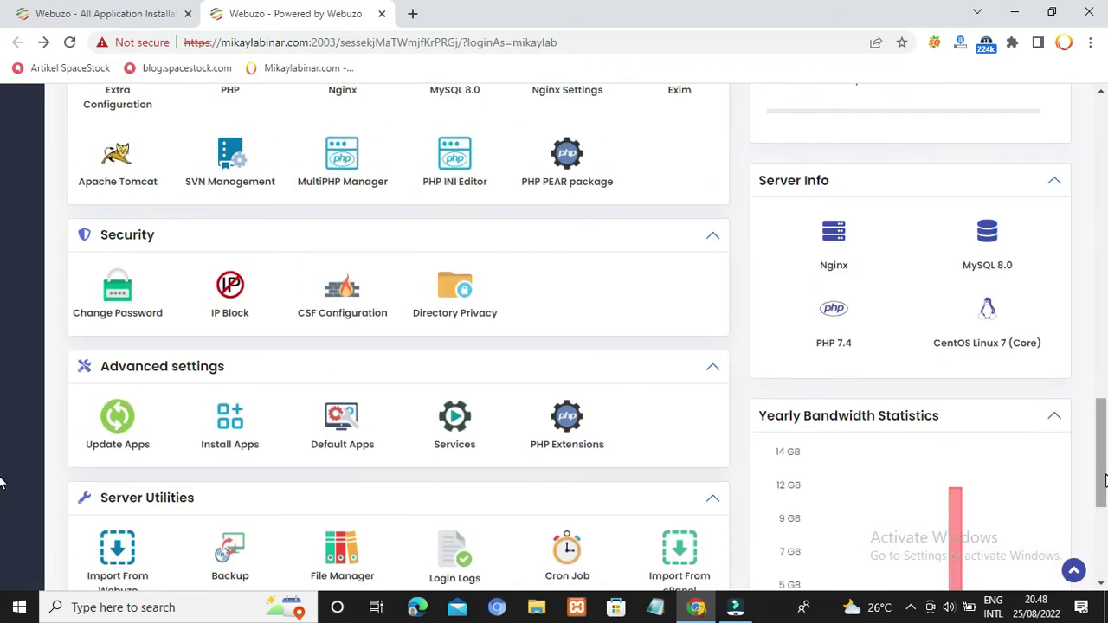
{"action": "scroll", "coordinate": [1104, 482], "scroll_direction": "down", "scroll_amount": 3}
{"action": "scroll", "coordinate": [1104, 482], "scroll_direction": "up", "scroll_amount": 6}
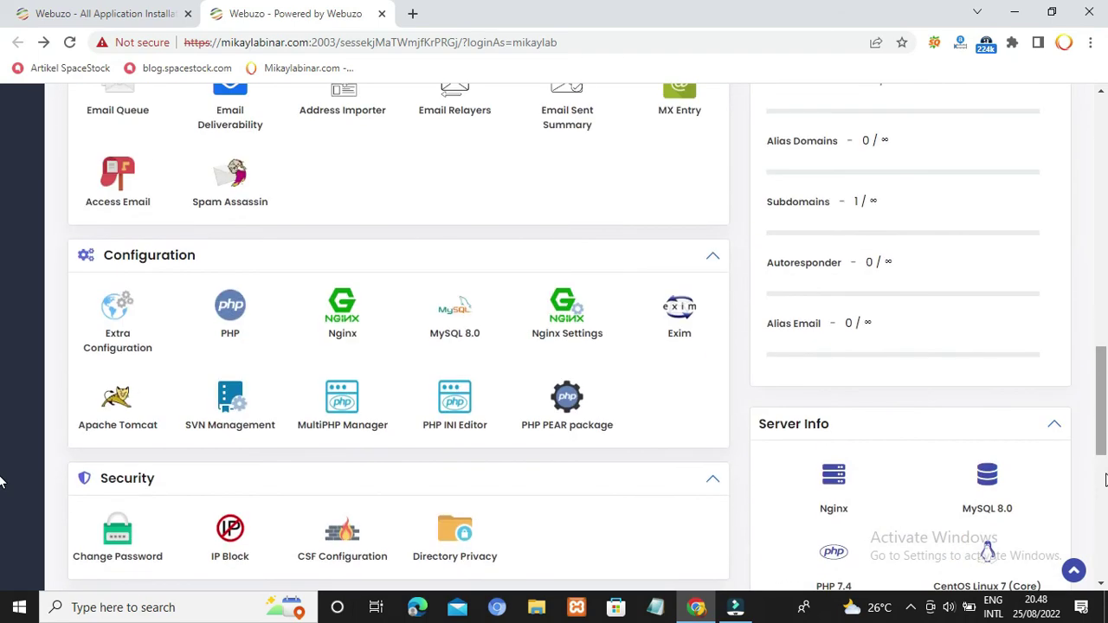
{"action": "scroll", "coordinate": [1104, 482], "scroll_direction": "up", "scroll_amount": 11}
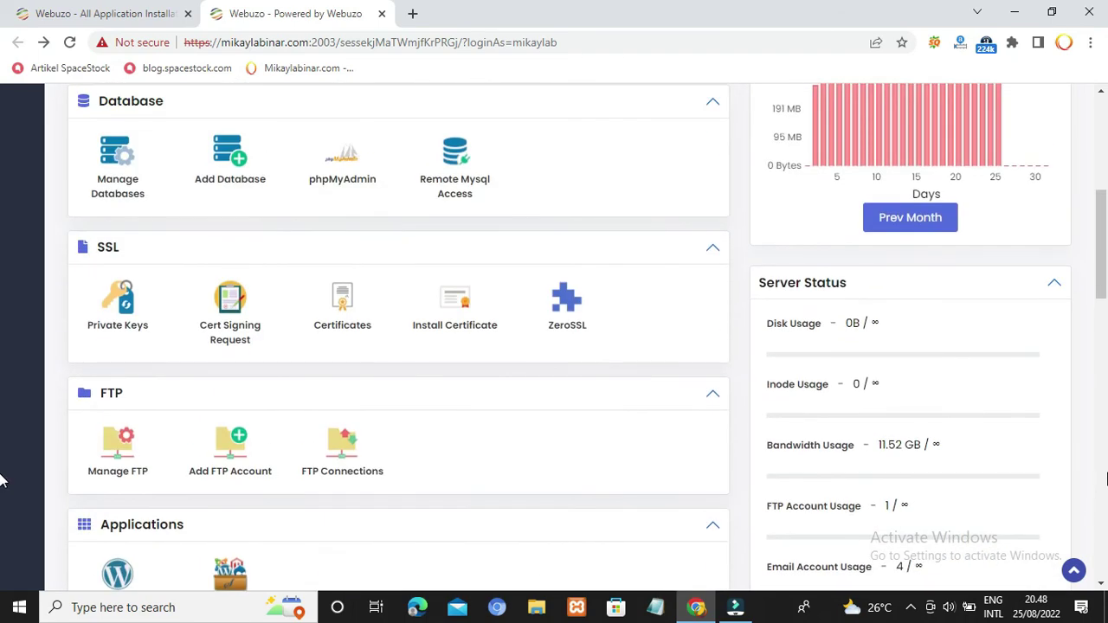
{"action": "scroll", "coordinate": [1106, 480], "scroll_direction": "up", "scroll_amount": 3}
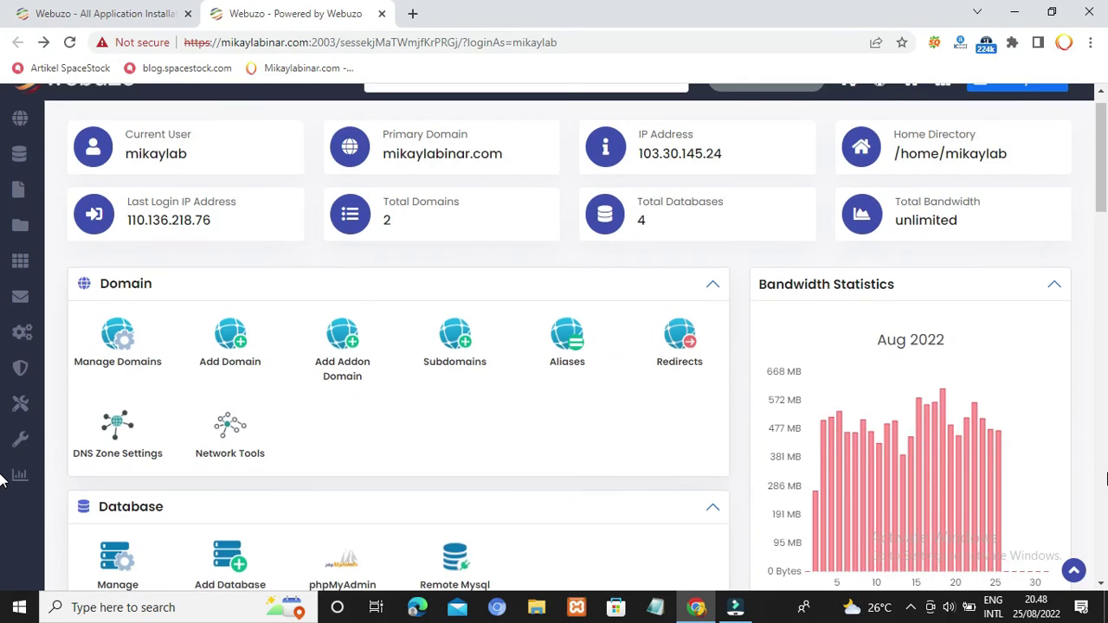
{"action": "scroll", "coordinate": [1106, 480], "scroll_direction": "up", "scroll_amount": 1}
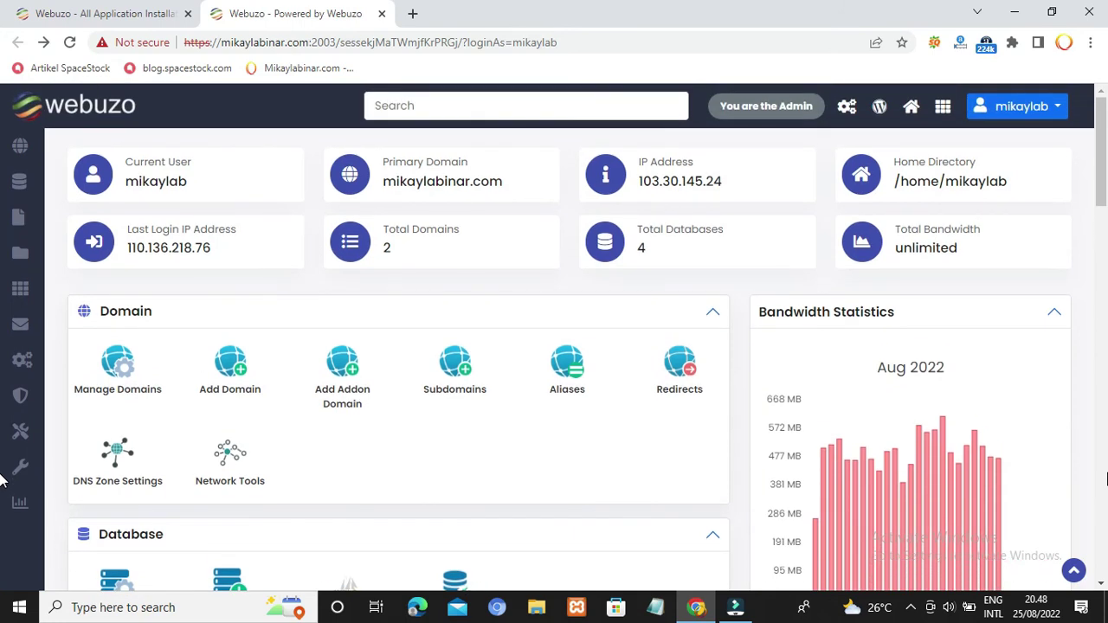